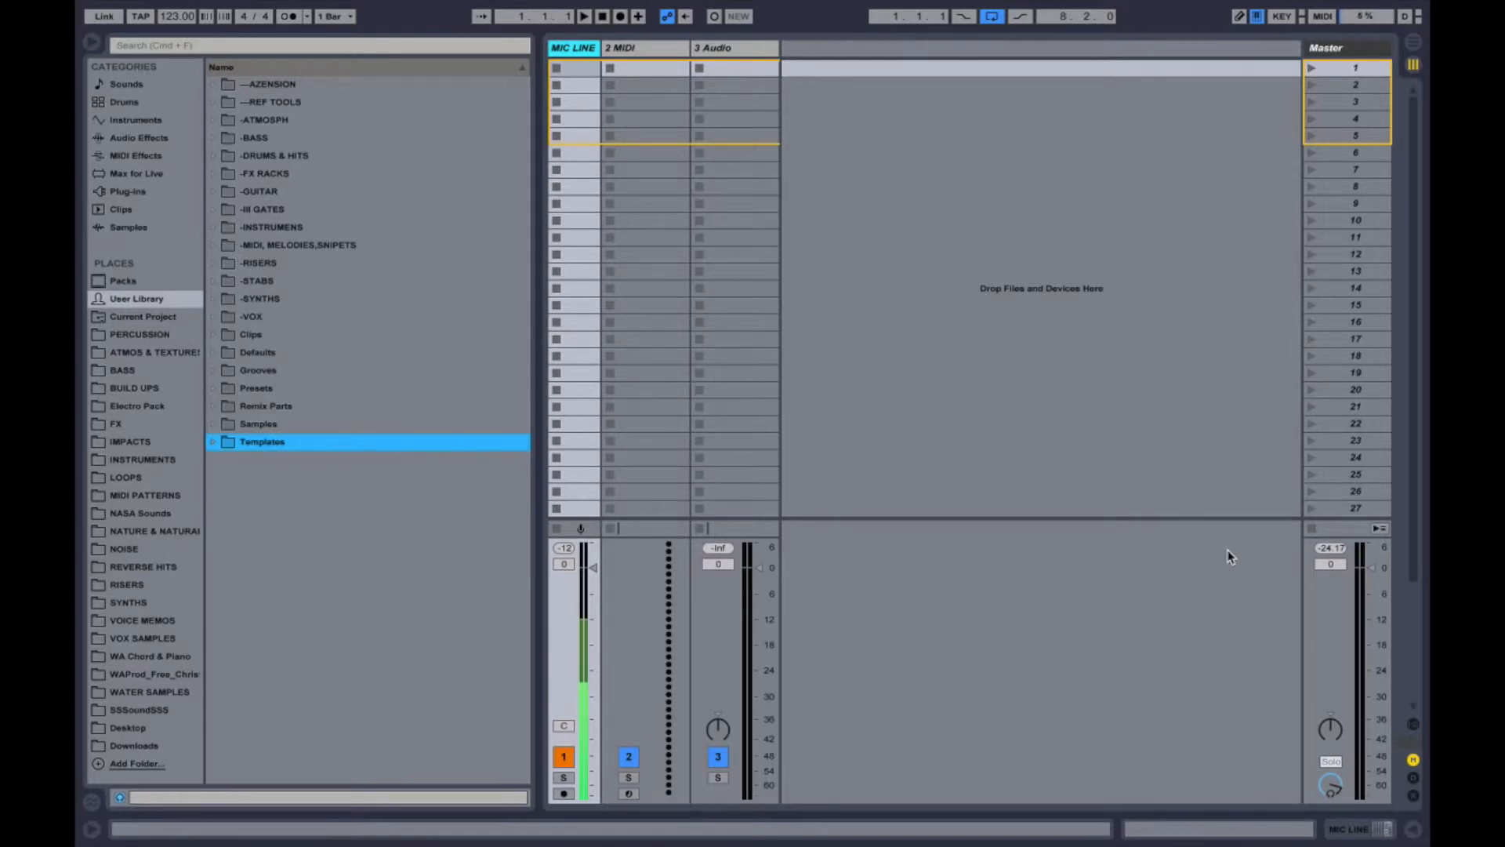
click(727, 50)
click(642, 50)
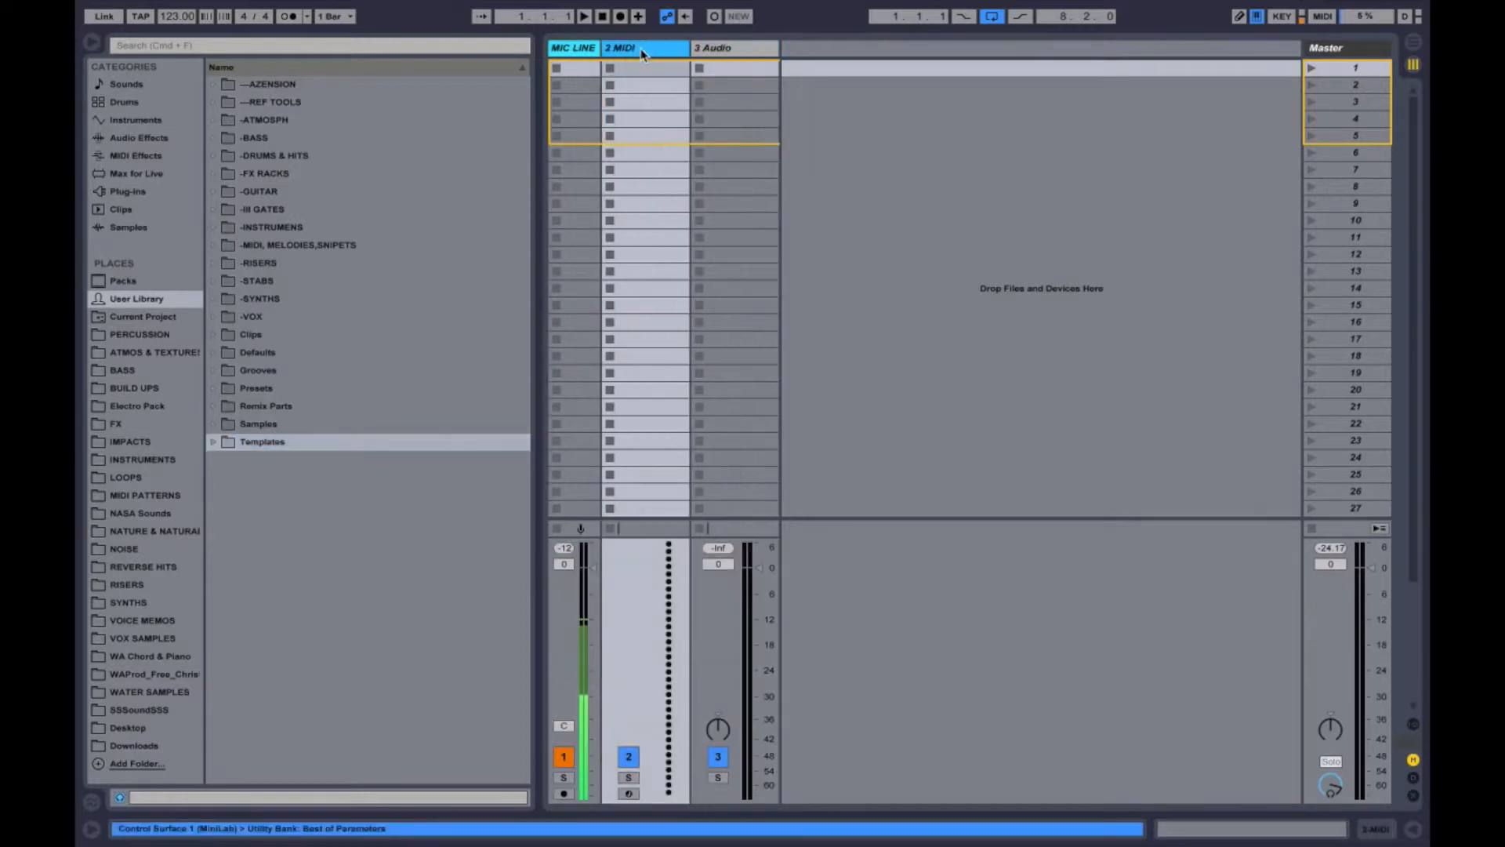
click(738, 51)
click(656, 51)
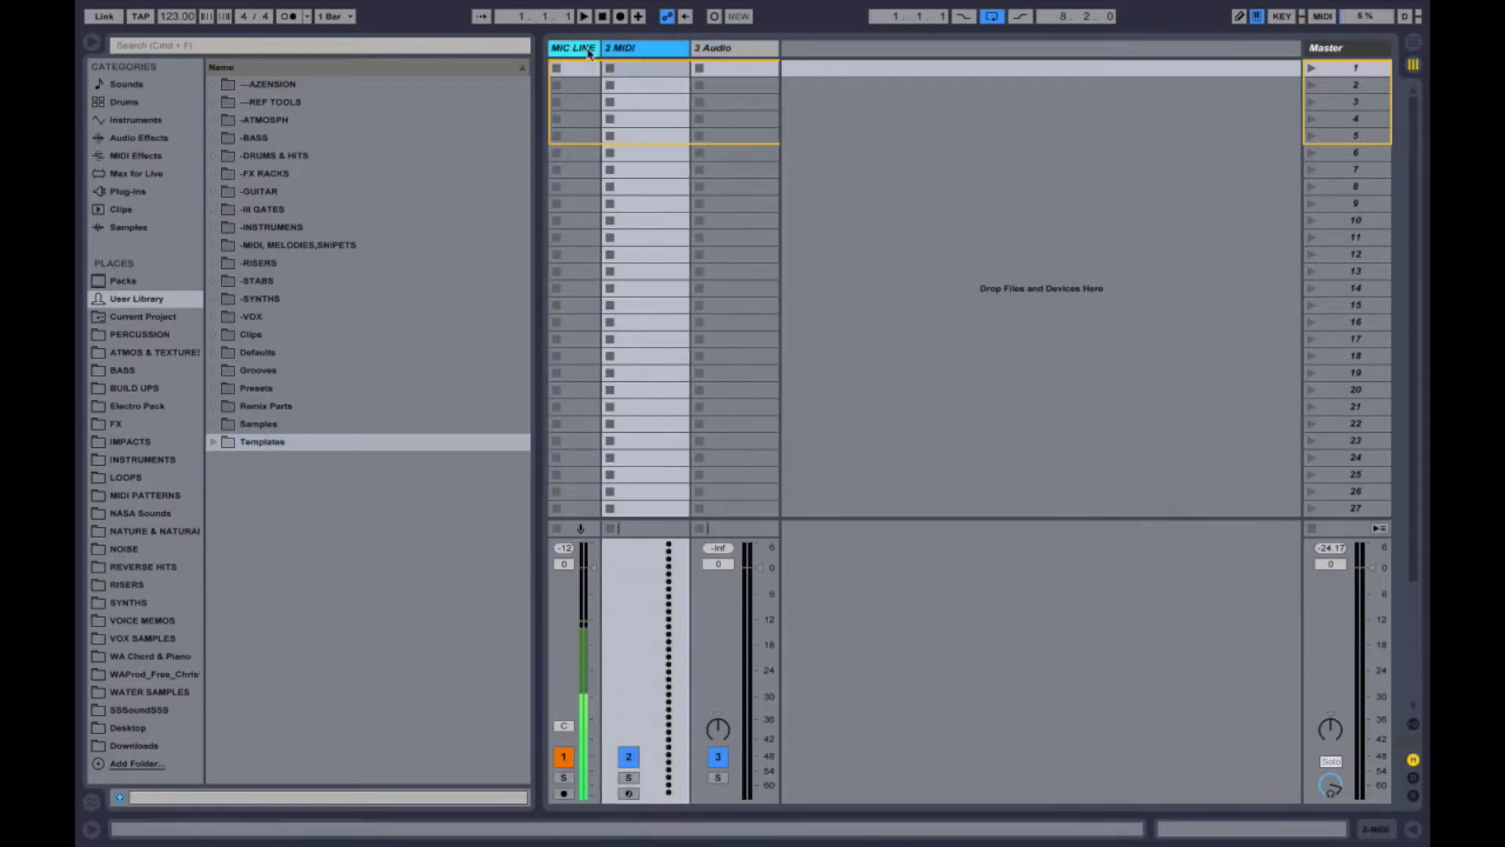
click(564, 50)
click(648, 51)
Look through the browser places Packs and User Library and the sample folders from ATMOS & TEXTURES down to IMPACTS.
click(135, 280)
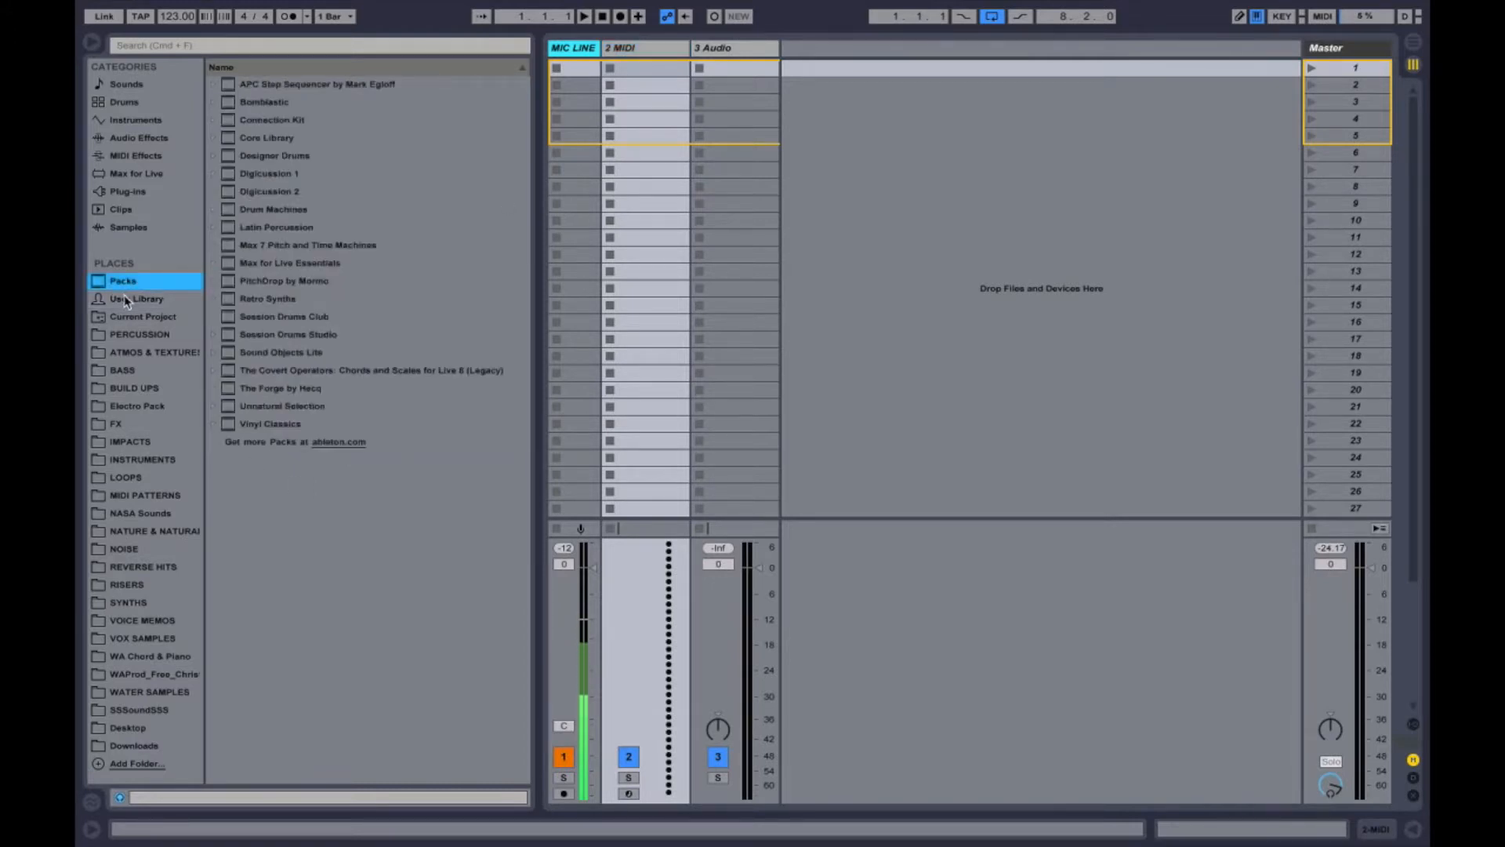
click(124, 297)
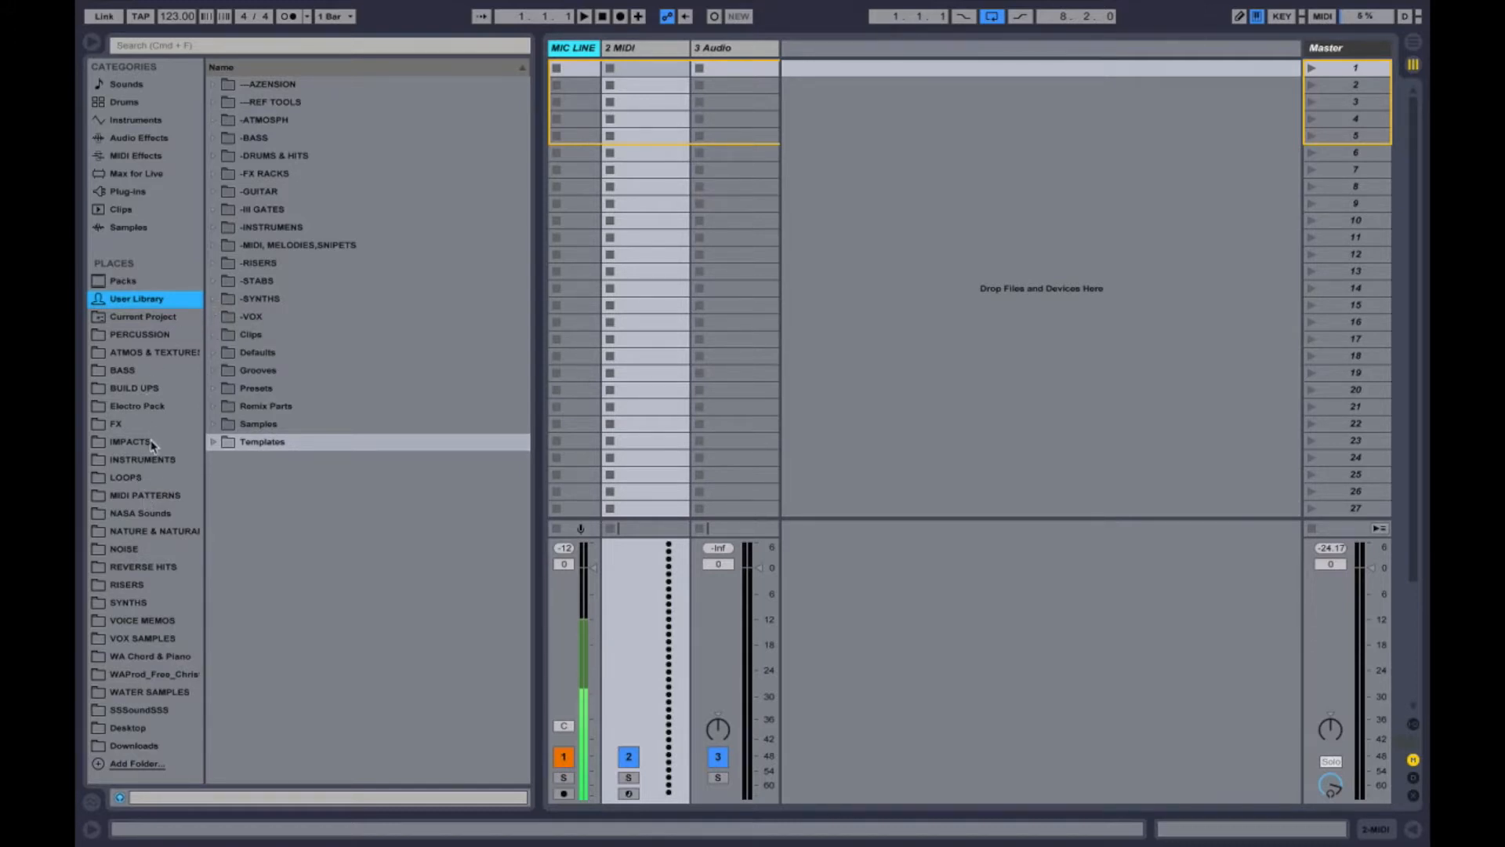
click(138, 355)
click(138, 370)
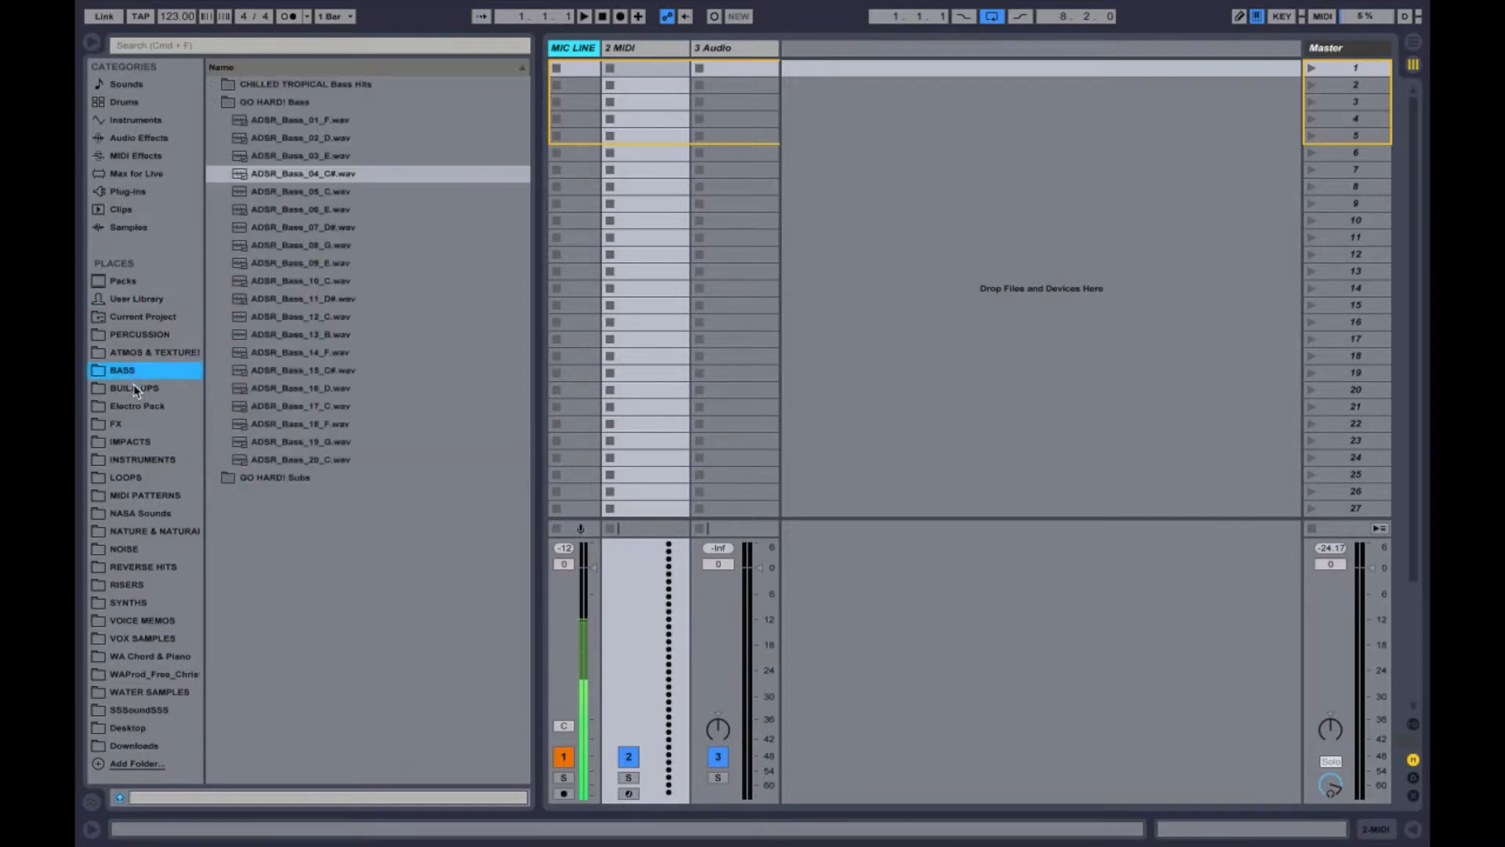
click(133, 386)
click(136, 407)
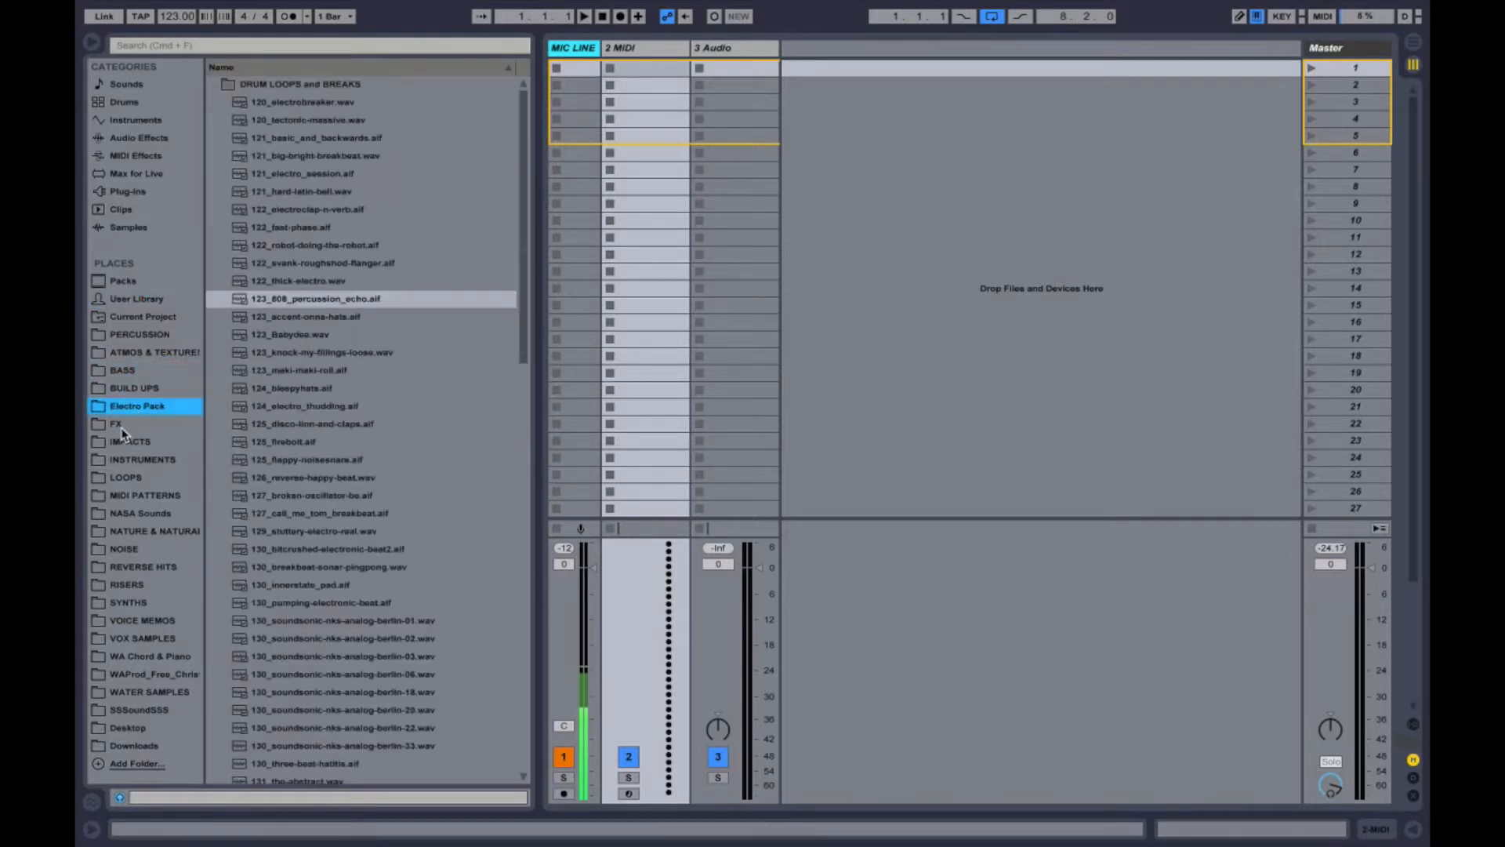
click(122, 429)
click(138, 445)
Reveal the IMPACTS sample folder in Finder, then return to Ableton Live.
right_click(139, 447)
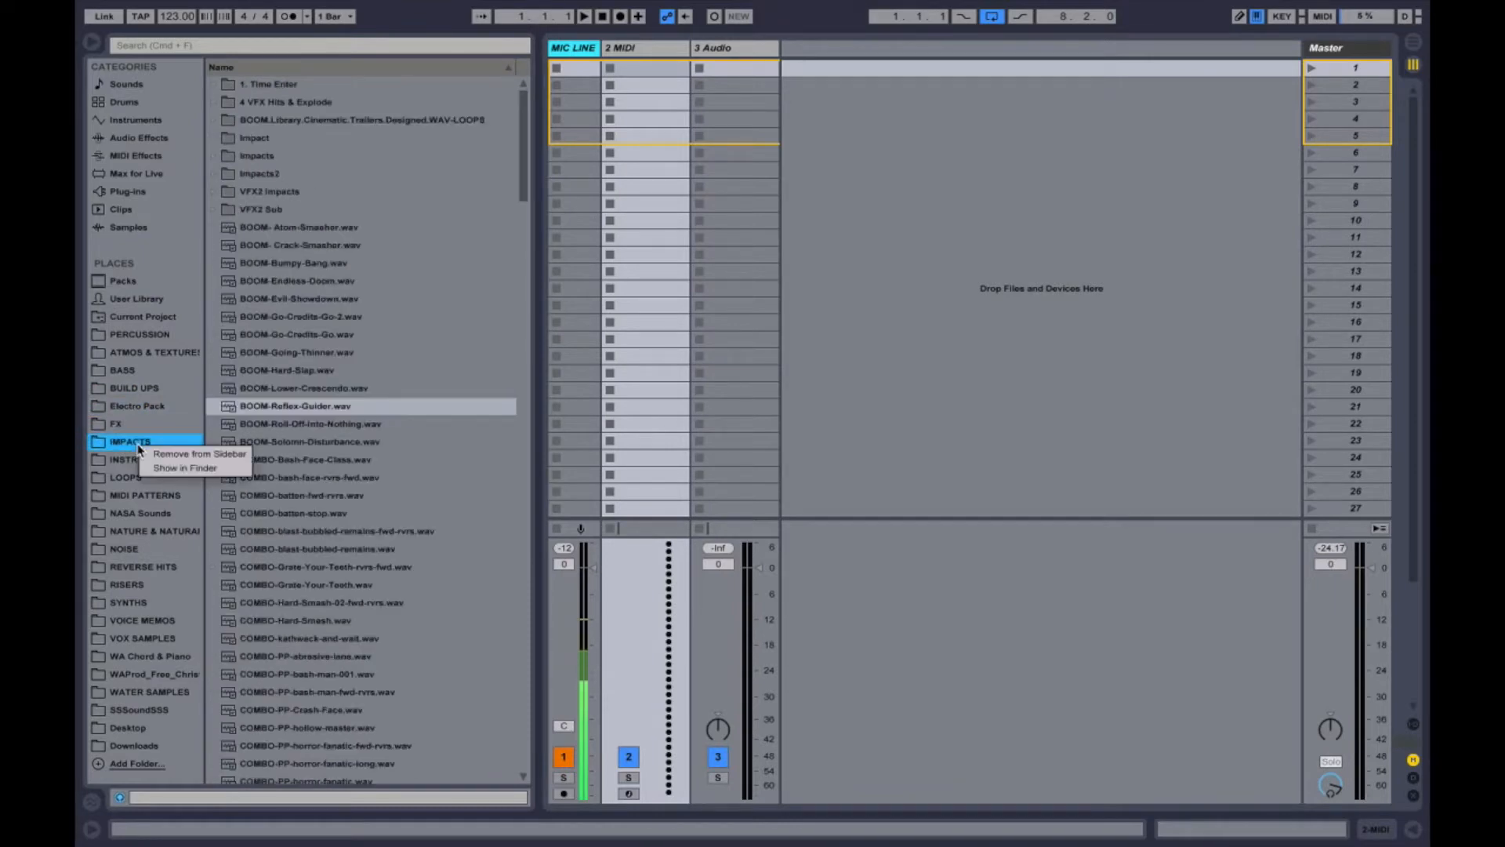
click(185, 467)
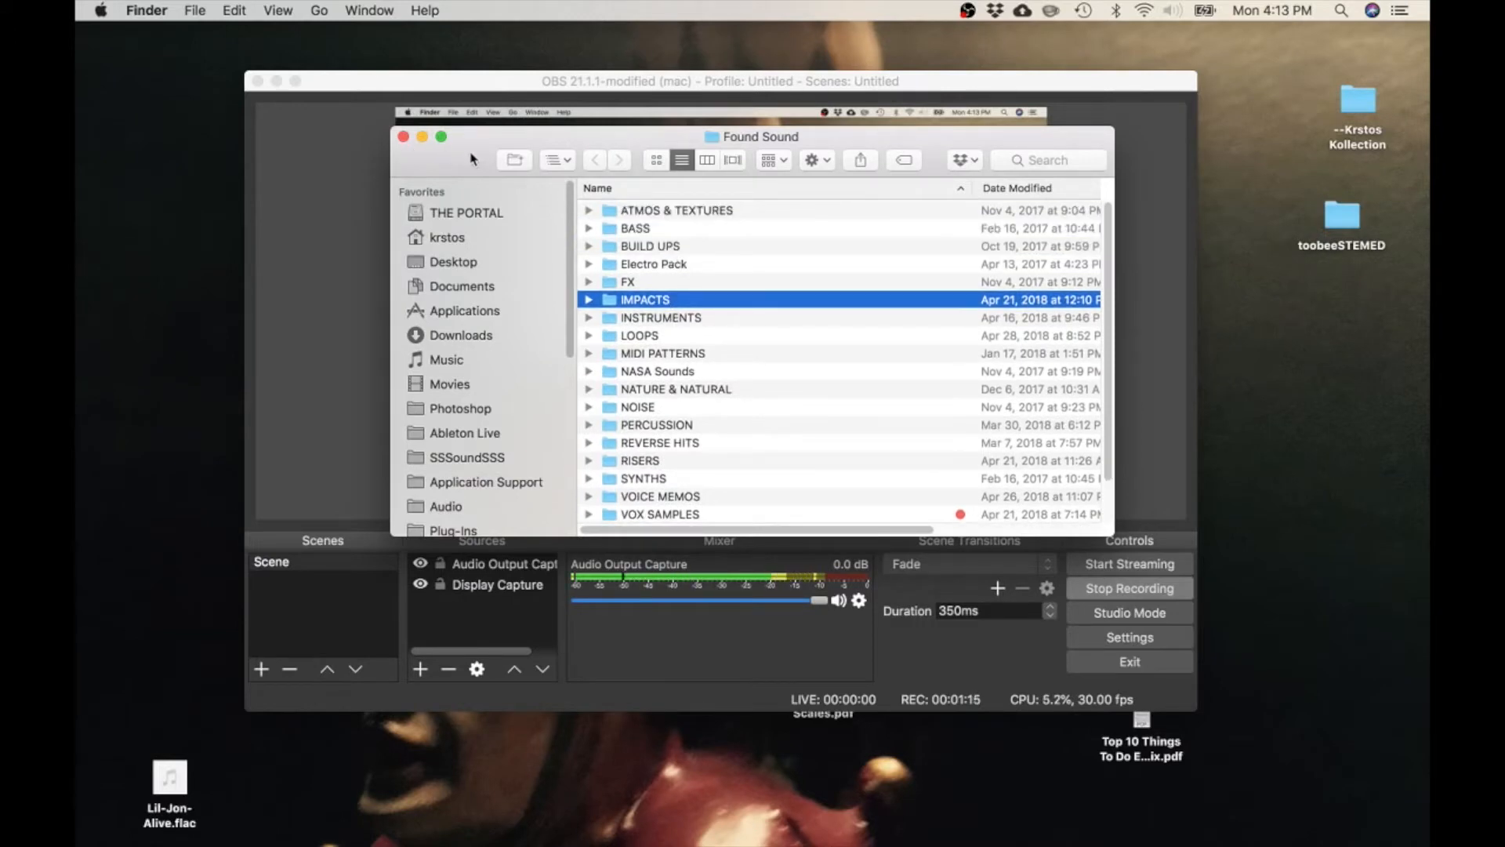
key(ctrl+Right)
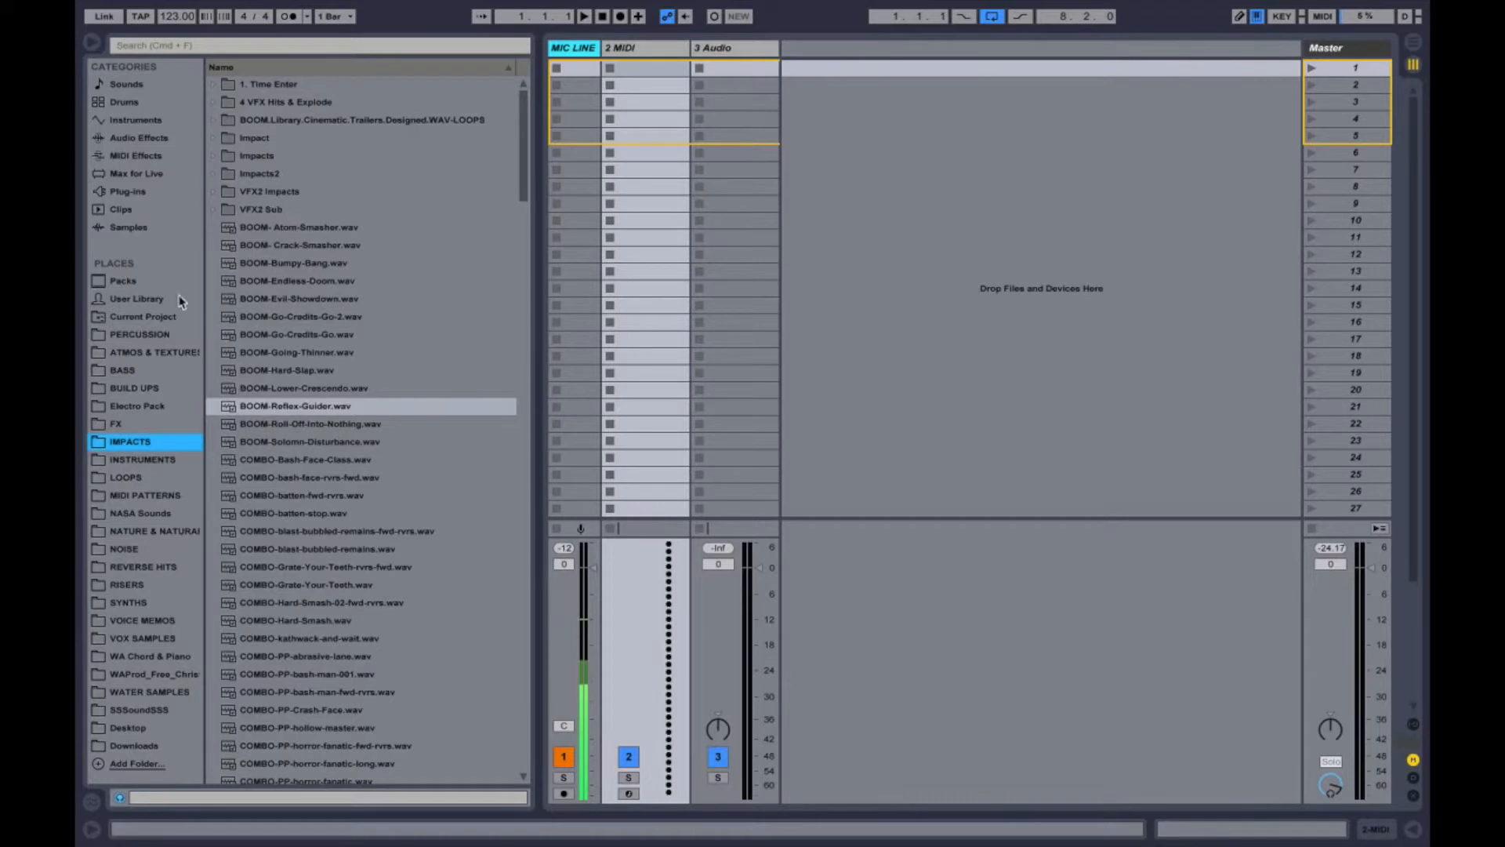
Examine the INSTRUMENTS, FX and PERCUSSION sample folders, including the 808s and SNARES subfolders in PERCUSSION.
click(147, 461)
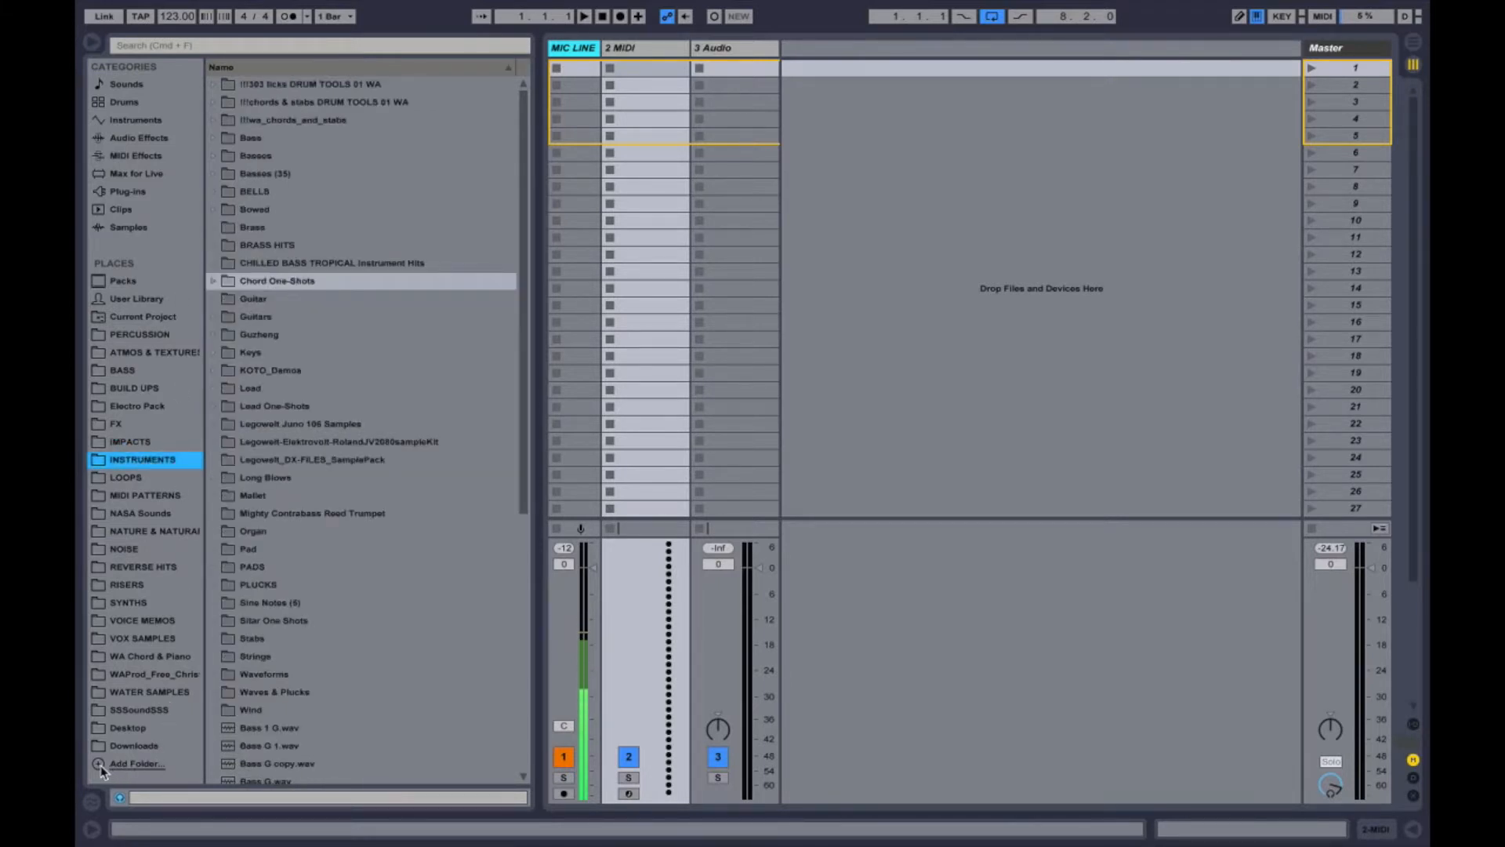
click(133, 426)
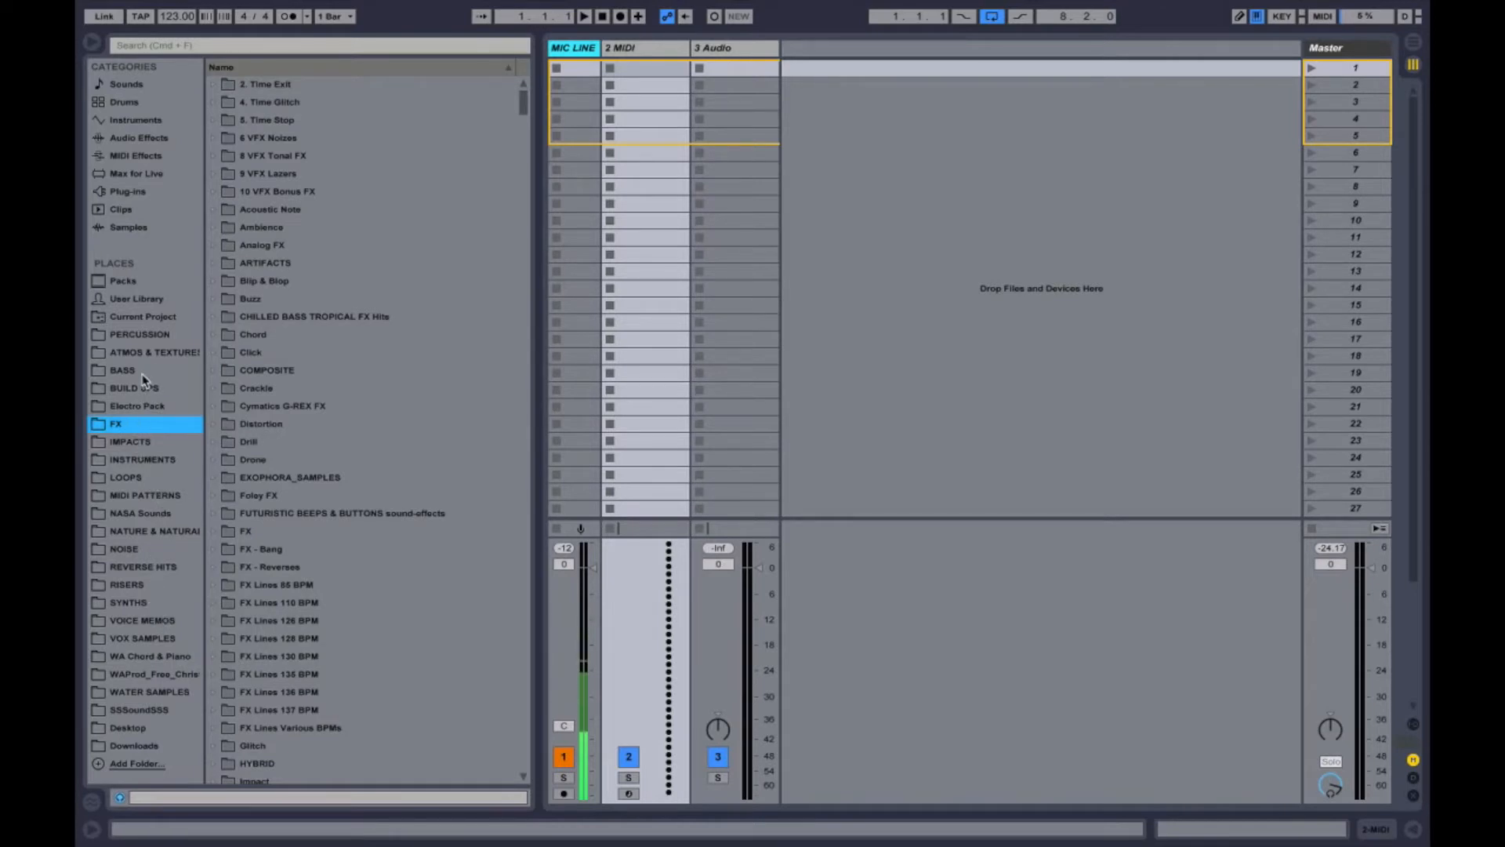
click(139, 335)
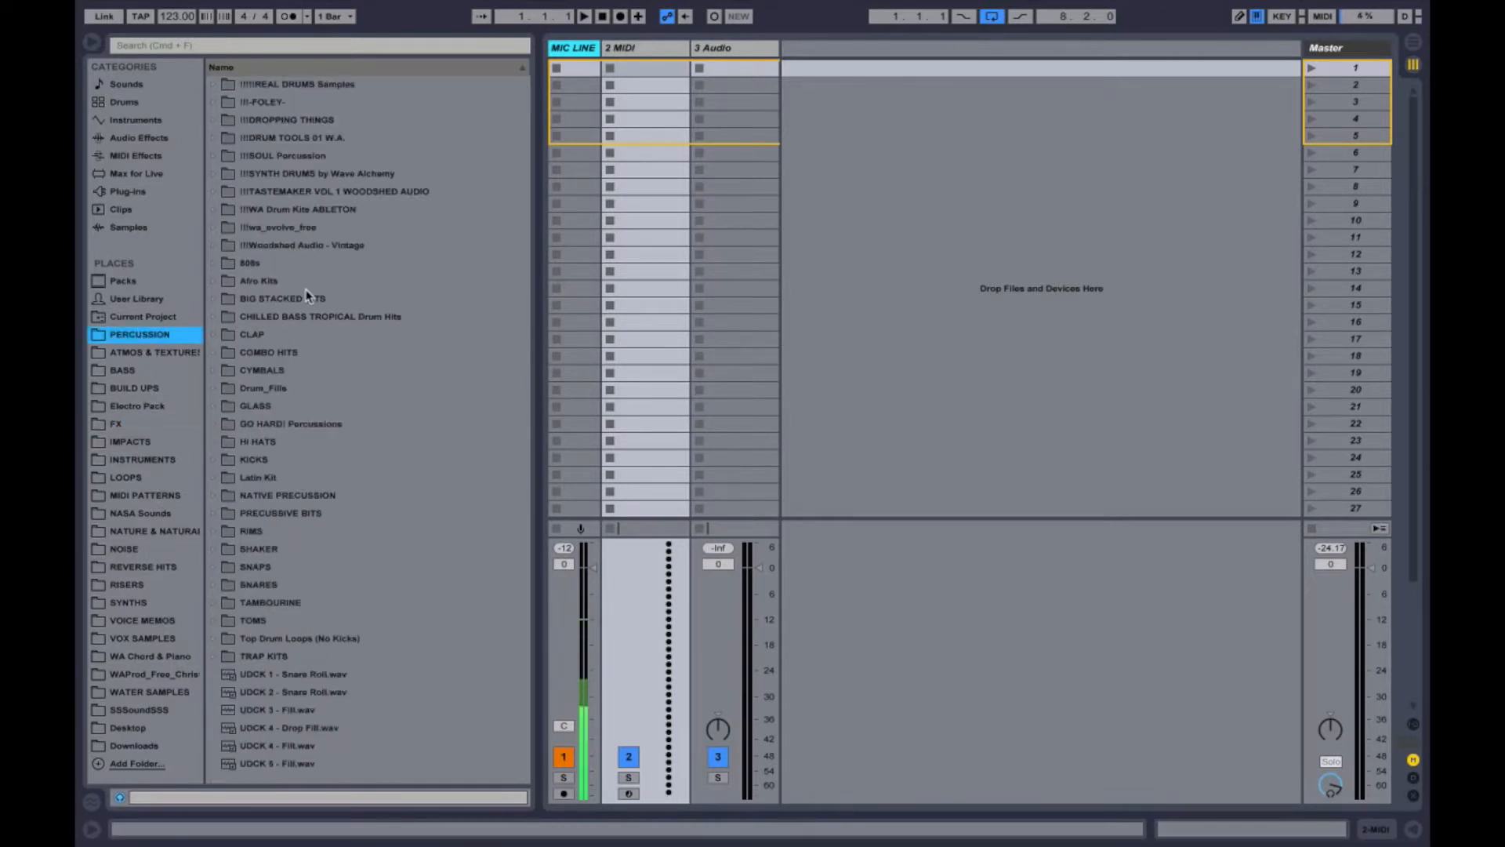
click(247, 391)
click(254, 301)
click(256, 281)
click(258, 265)
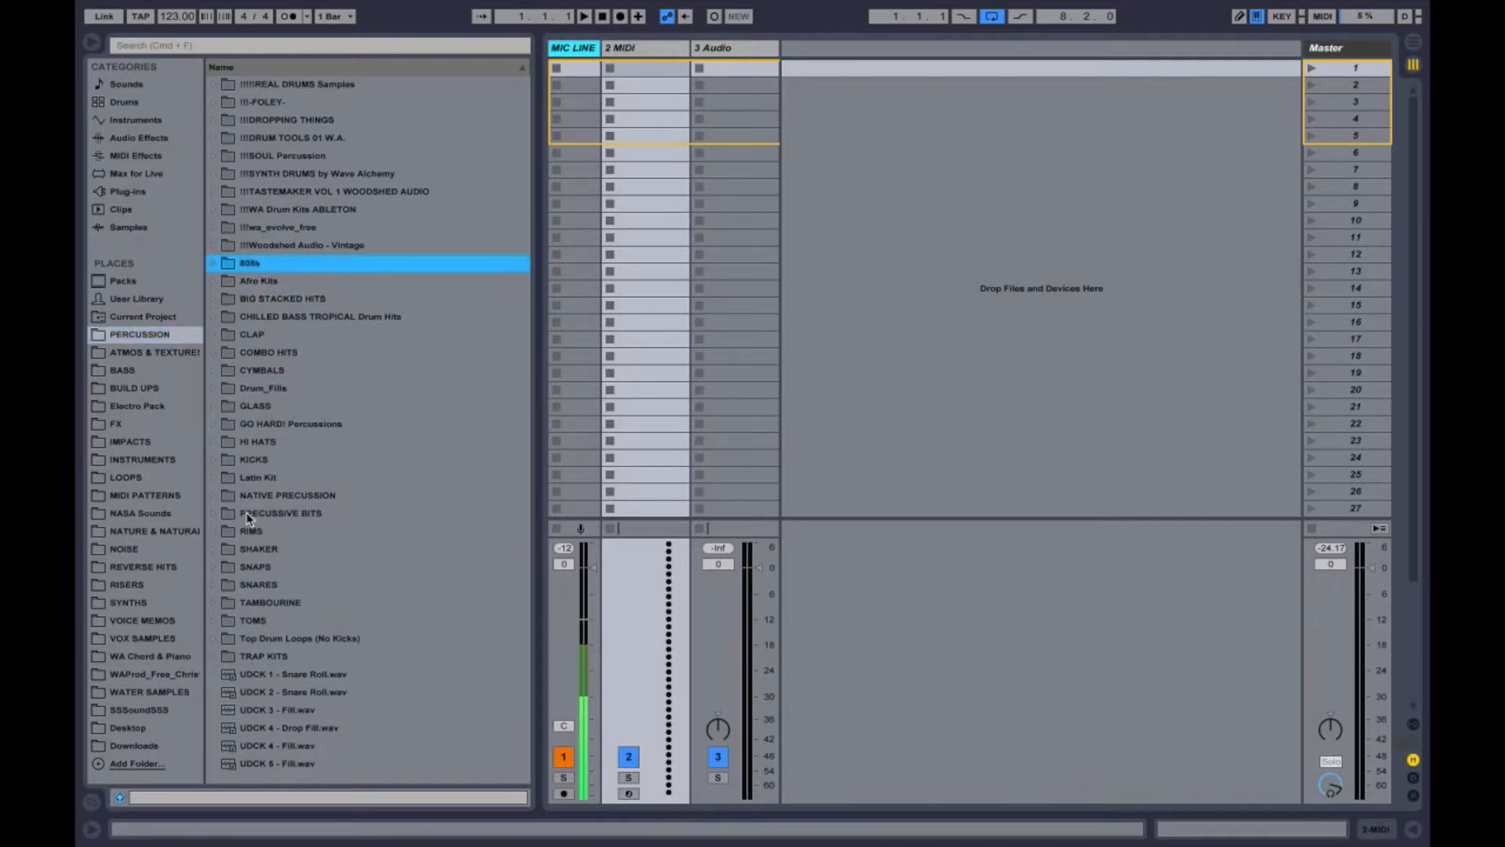
click(249, 584)
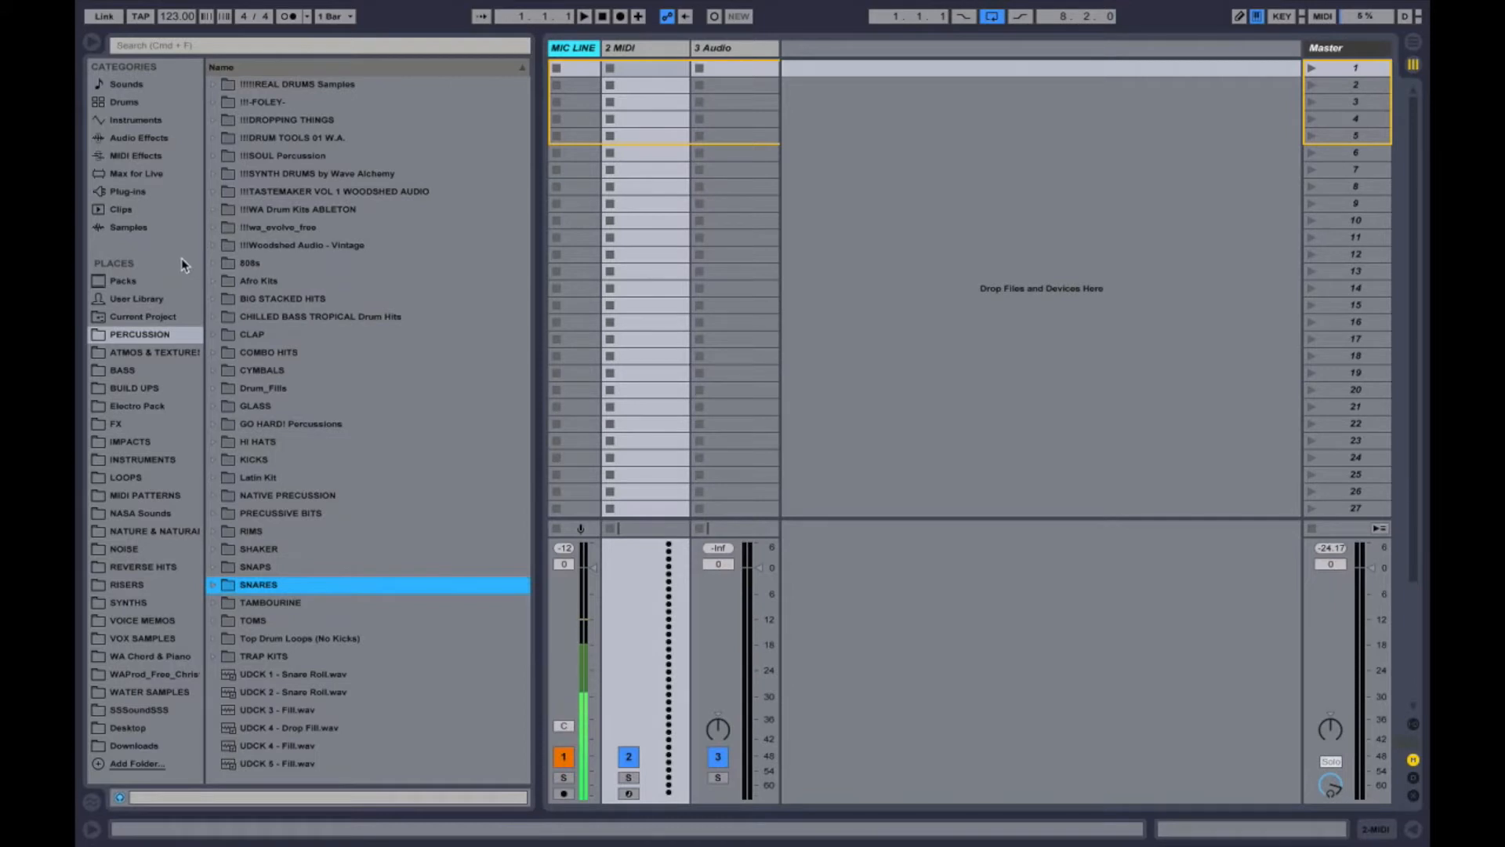
Load !!!TASTEMAKER [WOODSHED AUDIO]- KIT.adg from the User Library's -DRUMS & HITS drum racks folder onto a new track.
click(138, 297)
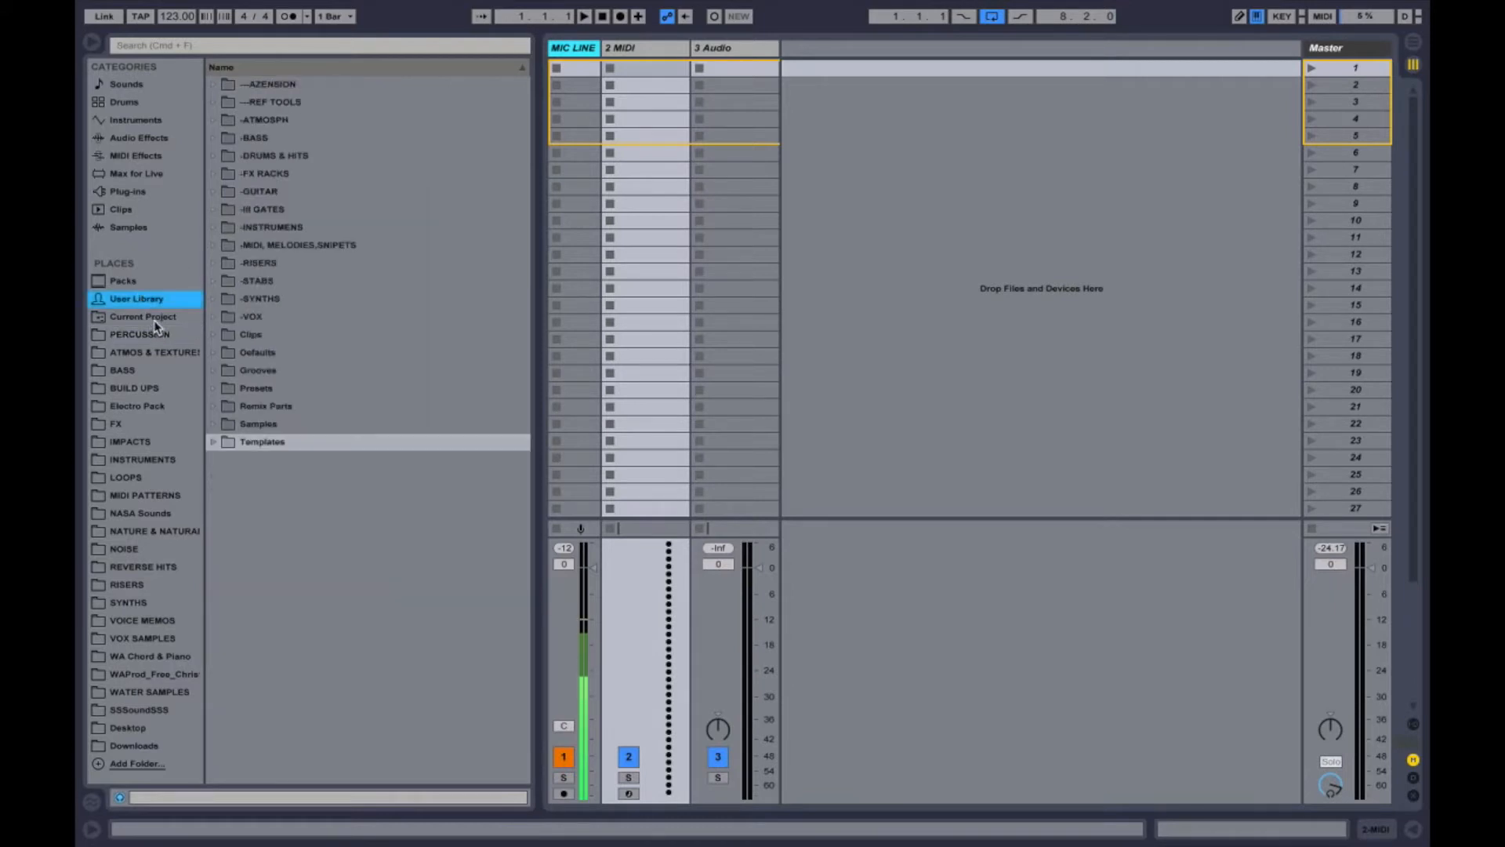
click(216, 158)
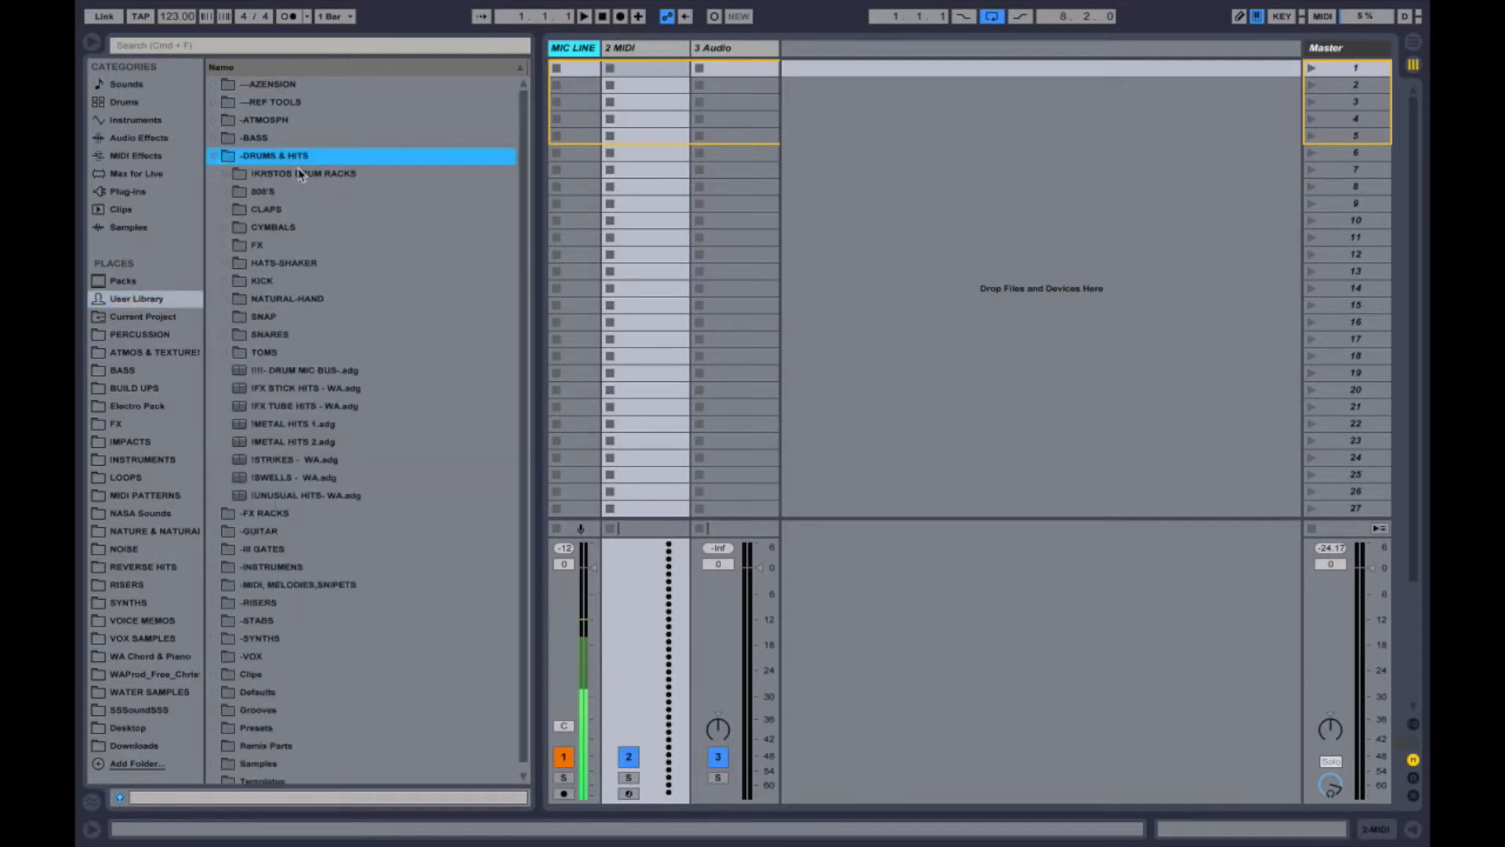
click(217, 157)
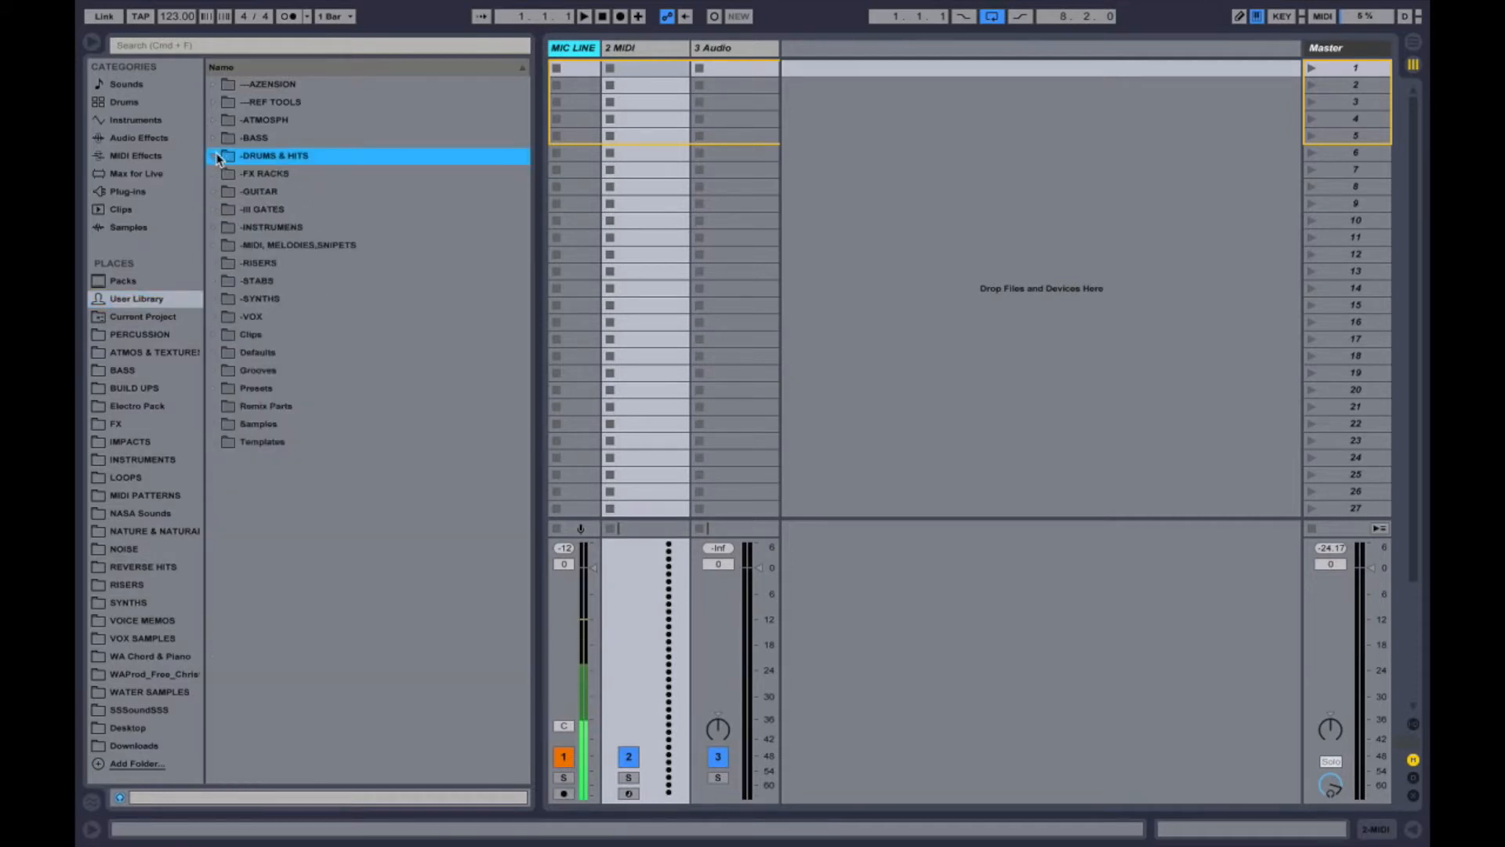
click(217, 158)
click(227, 174)
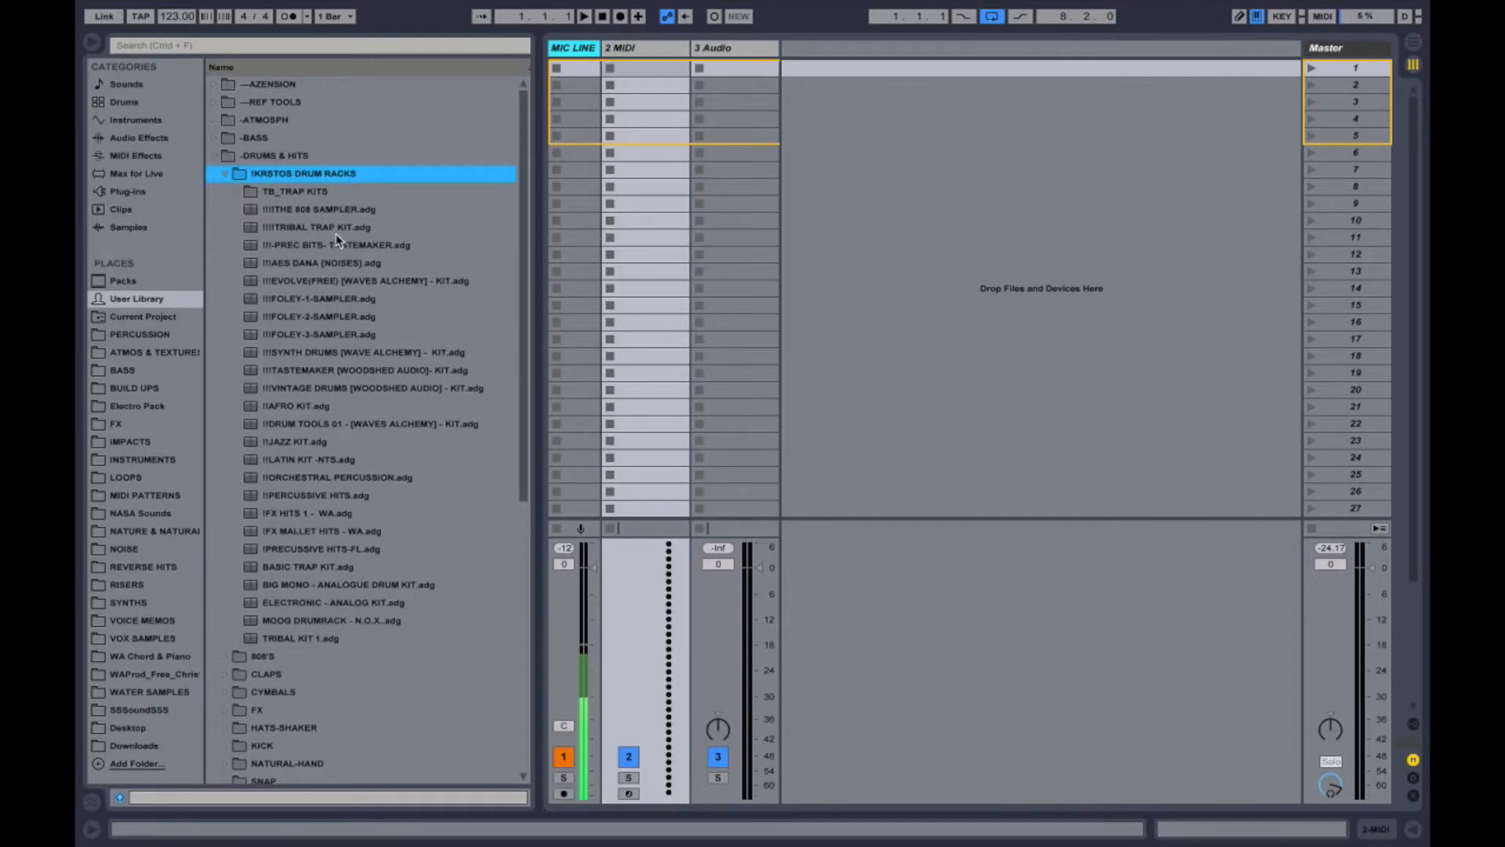
click(506, 371)
drag(506, 375, 859, 261)
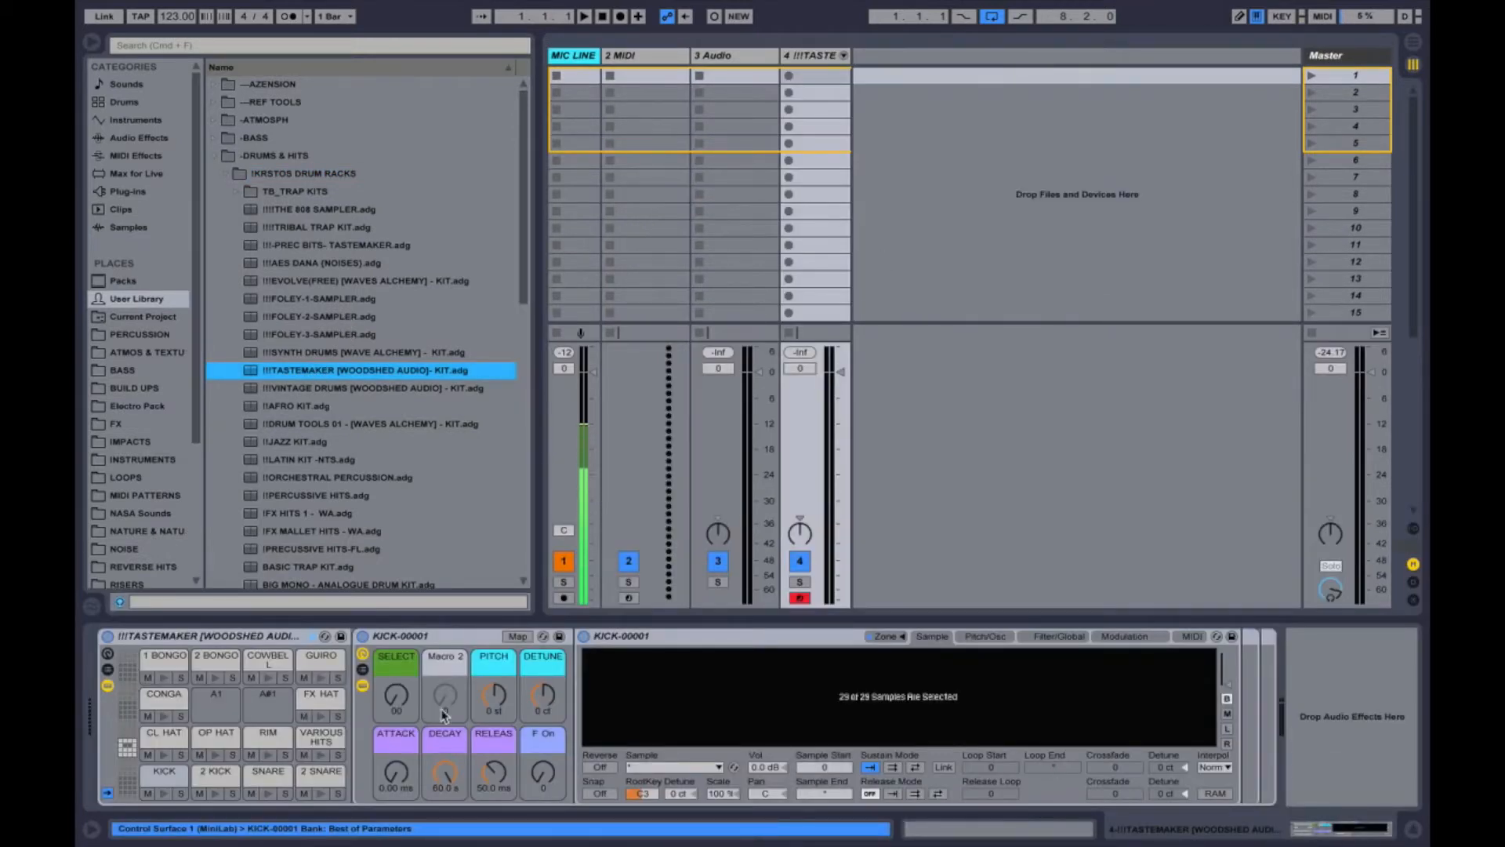
Examine how the TASTEMAKER drum rack nests the KICK-00001 instrument rack and its Sampler by selecting each device.
click(286, 638)
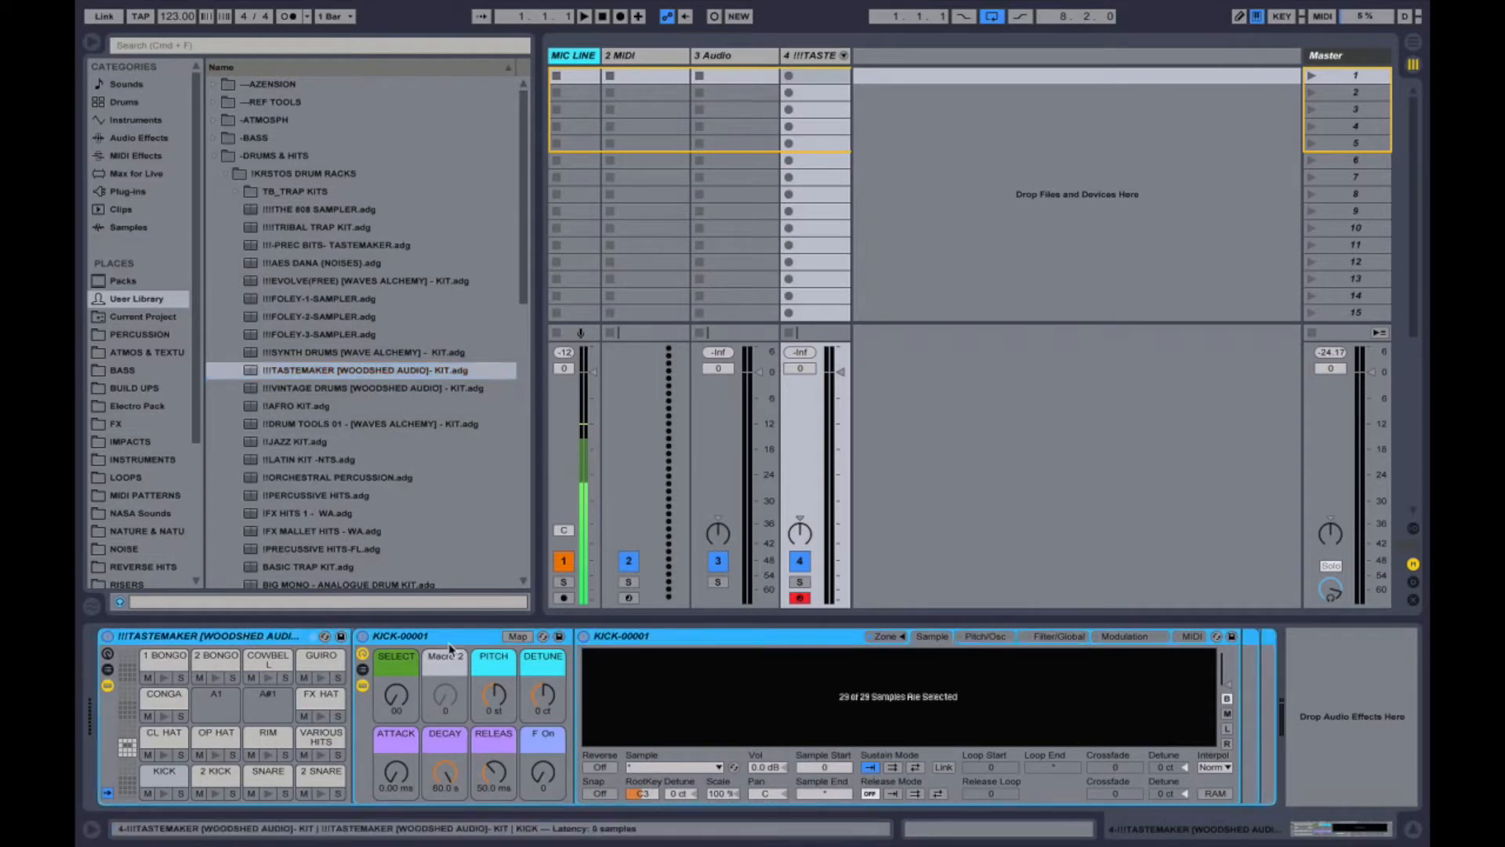
click(689, 636)
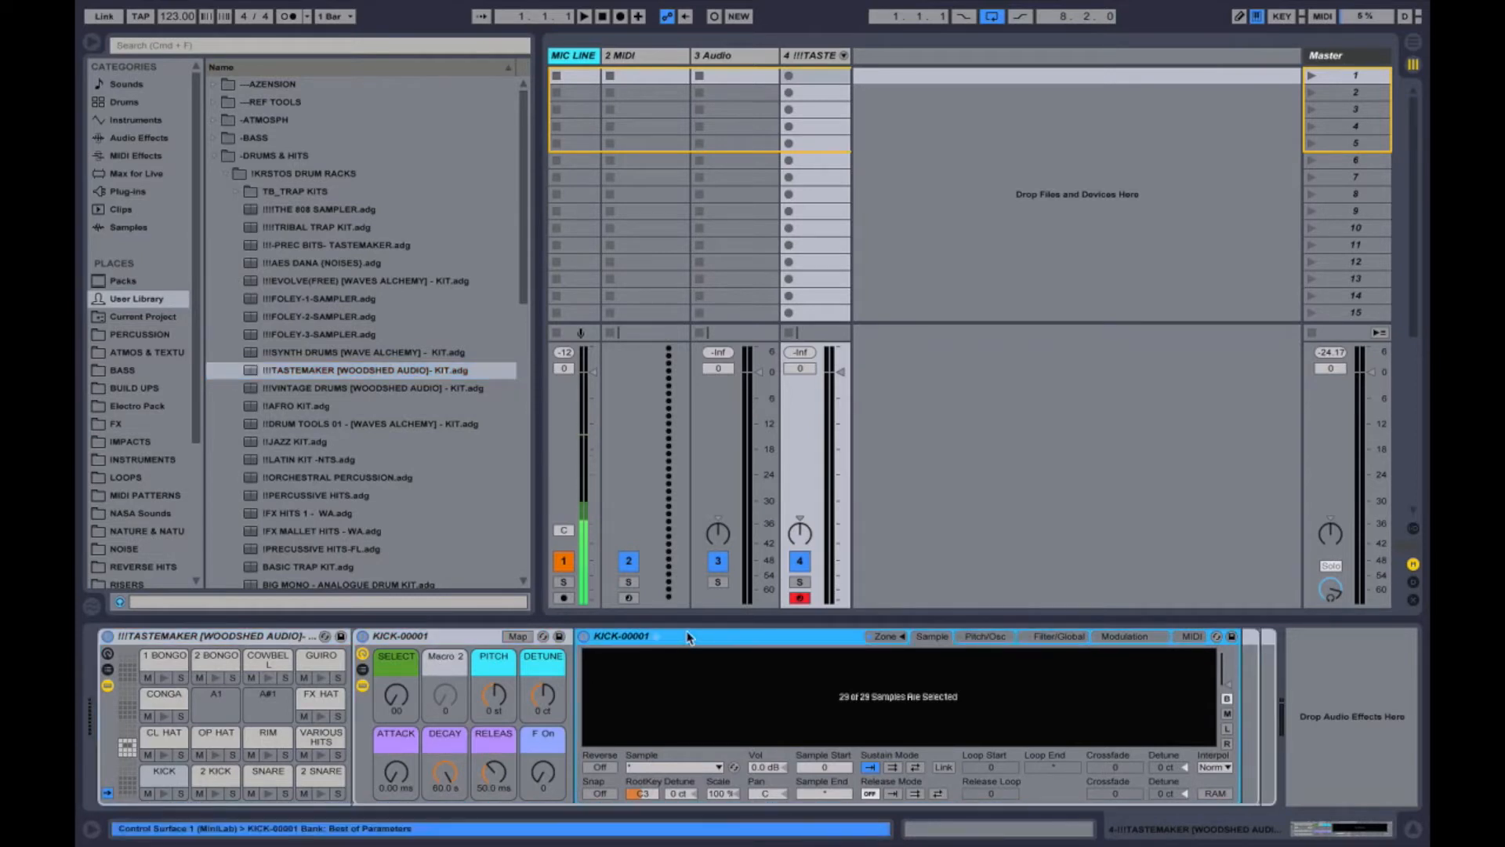
click(423, 636)
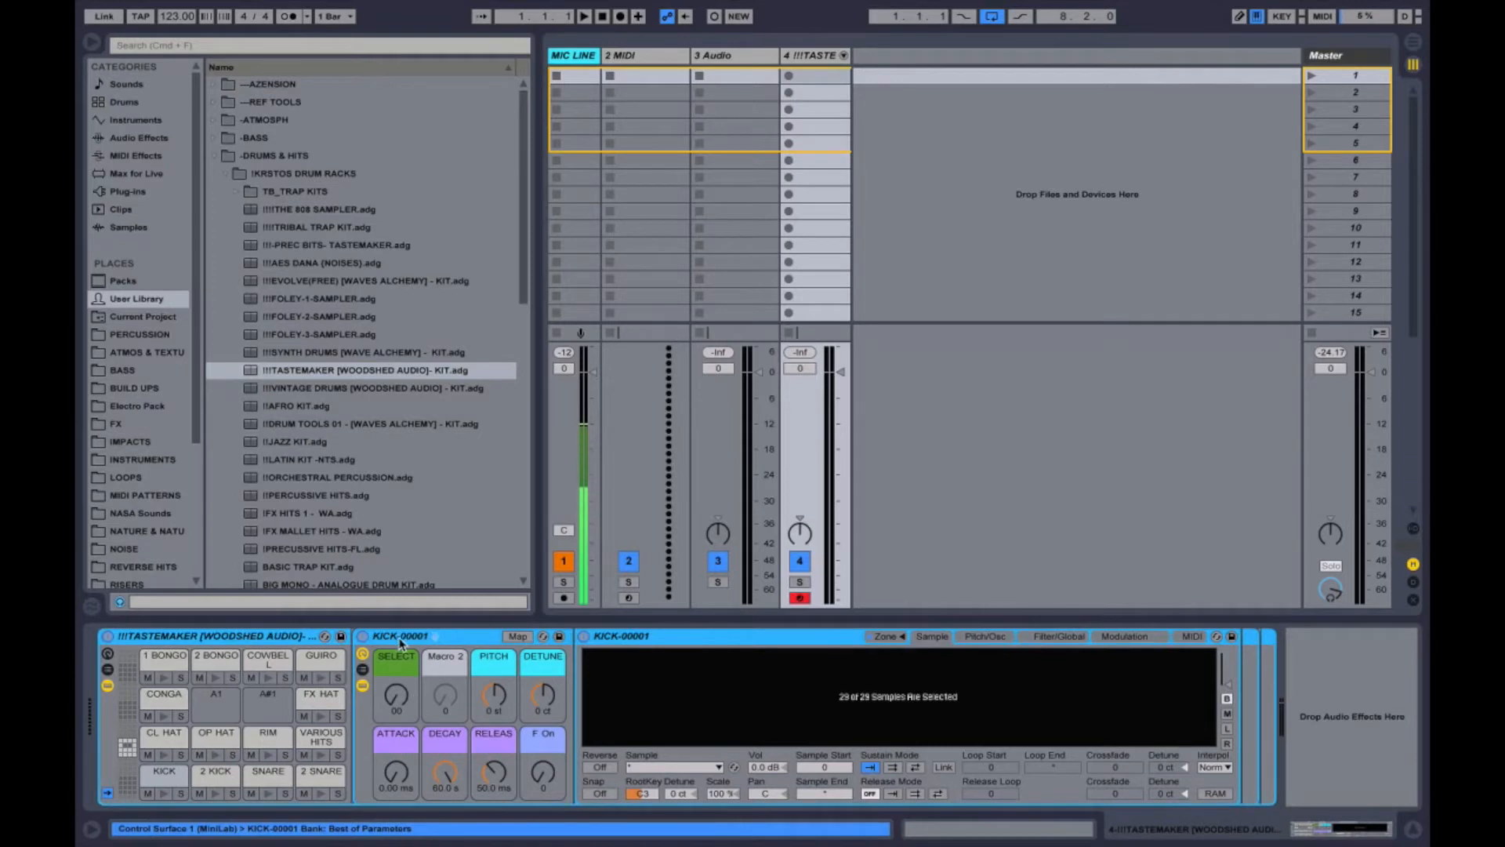
click(641, 637)
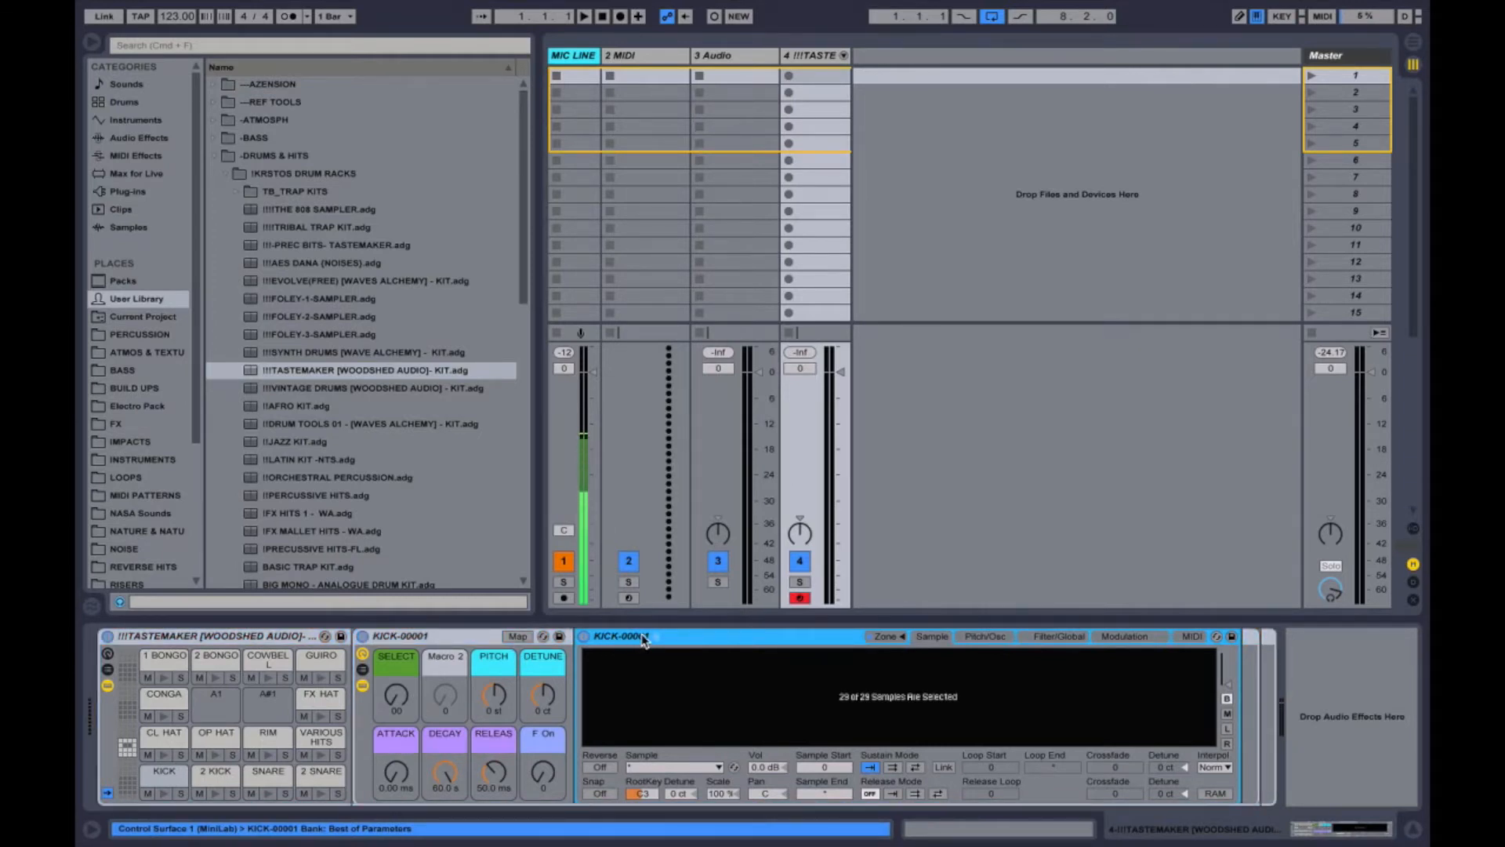
click(439, 636)
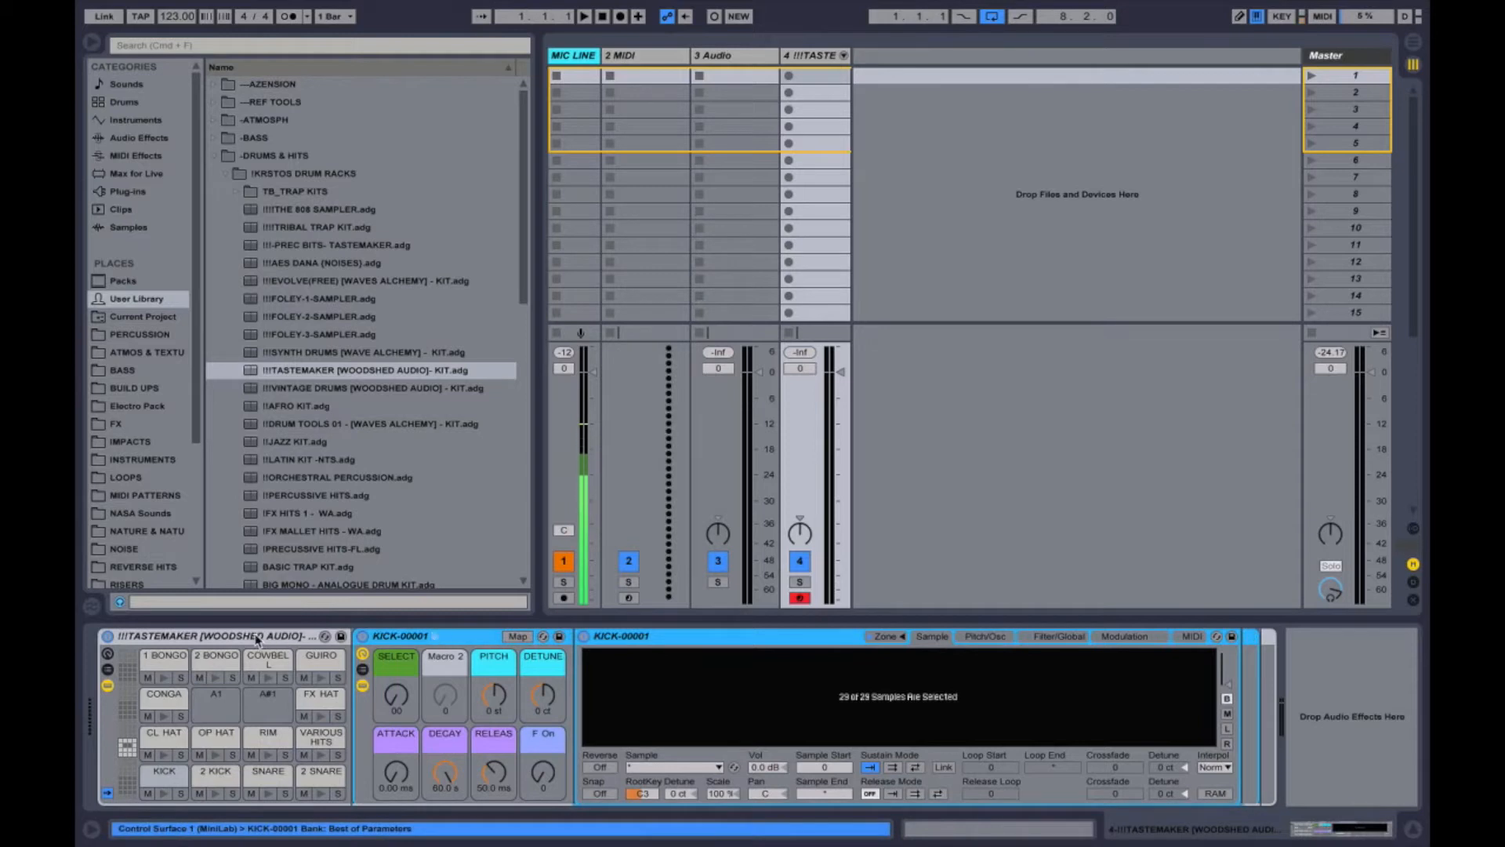
click(256, 636)
click(420, 634)
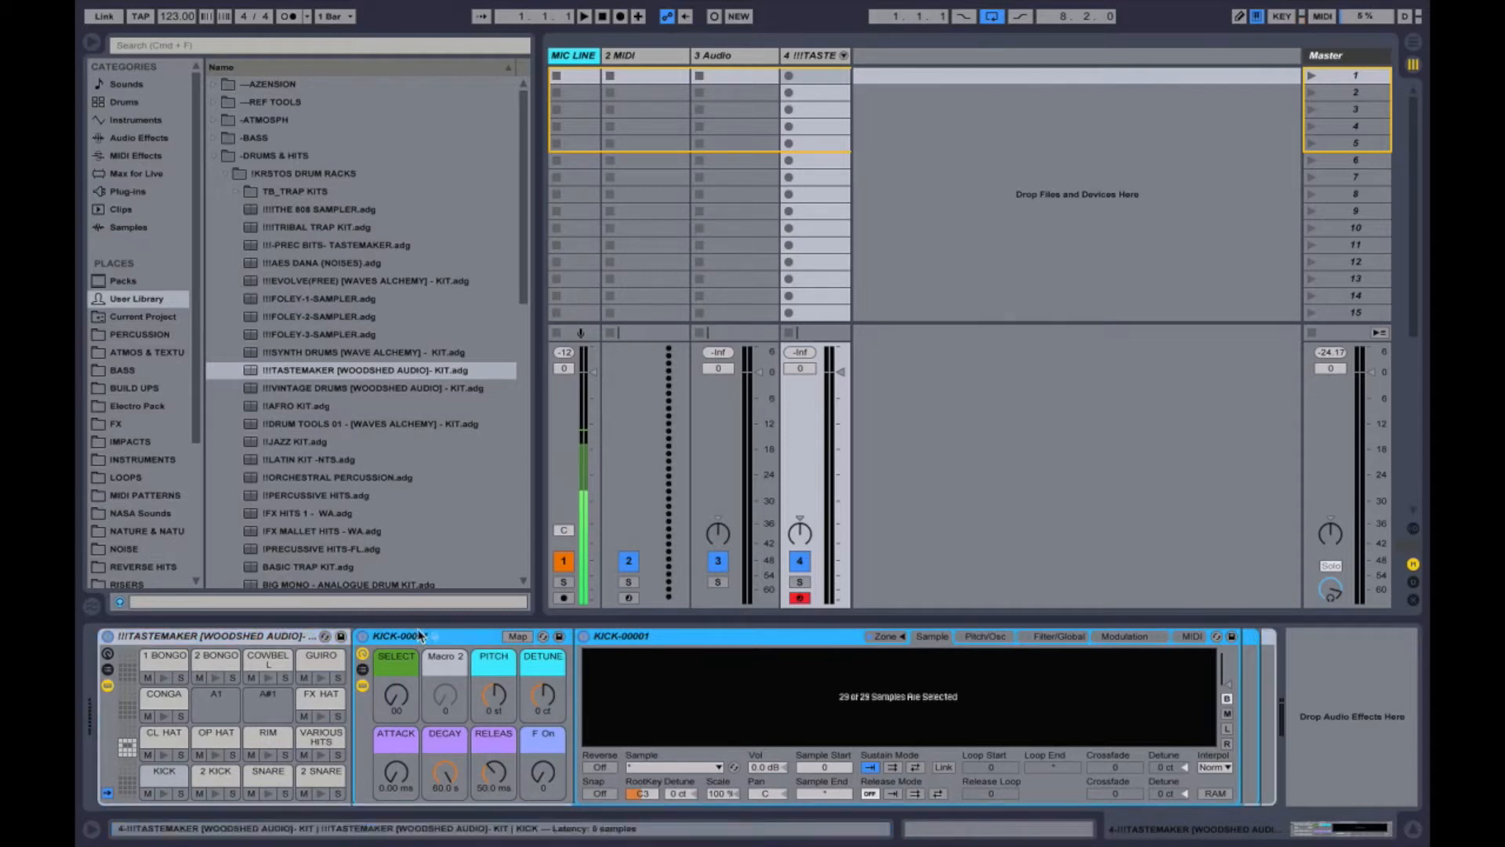
click(238, 637)
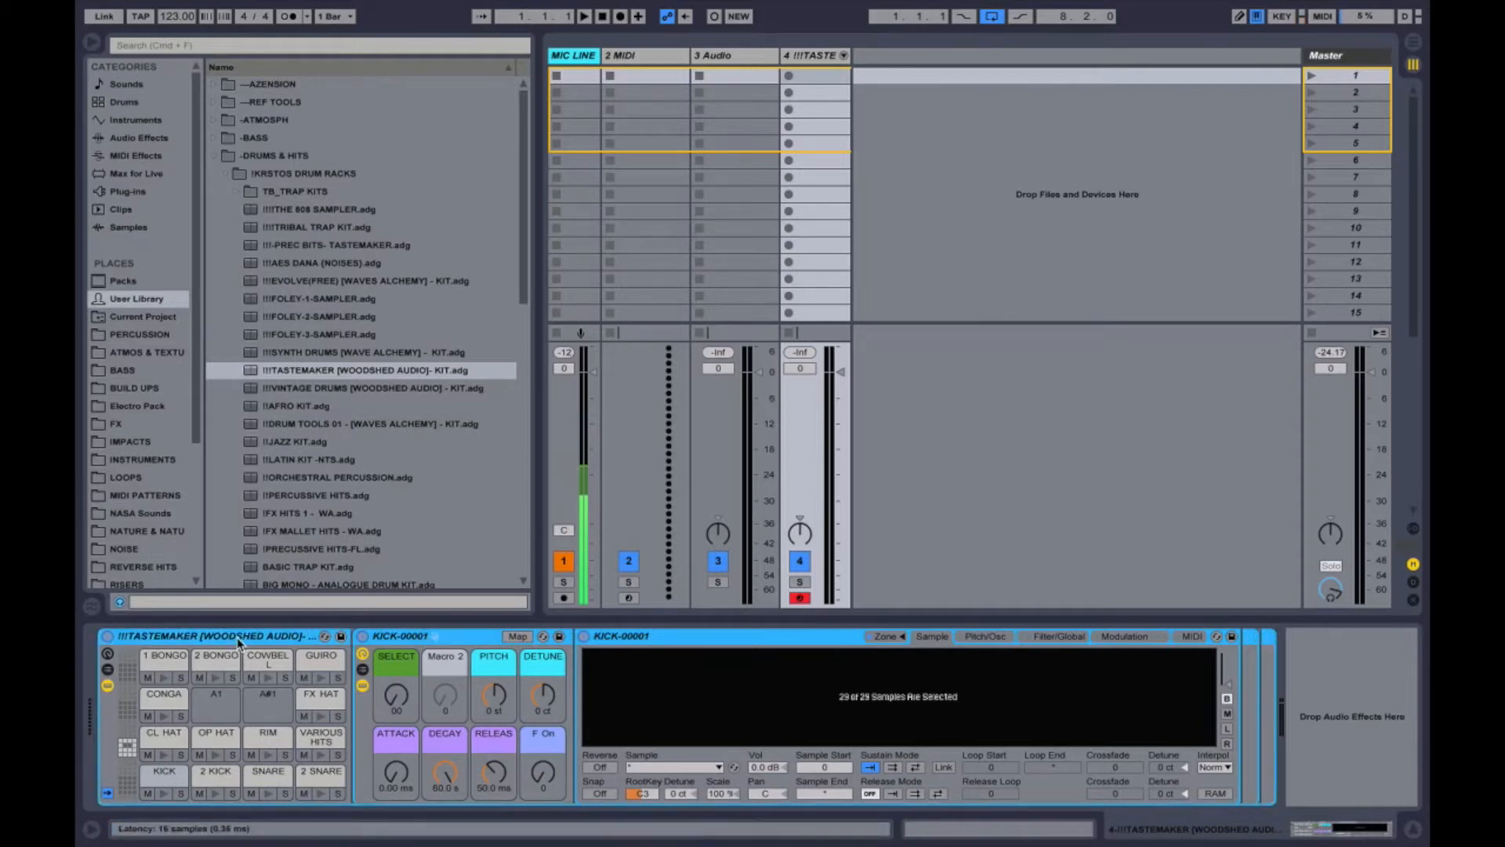
click(401, 637)
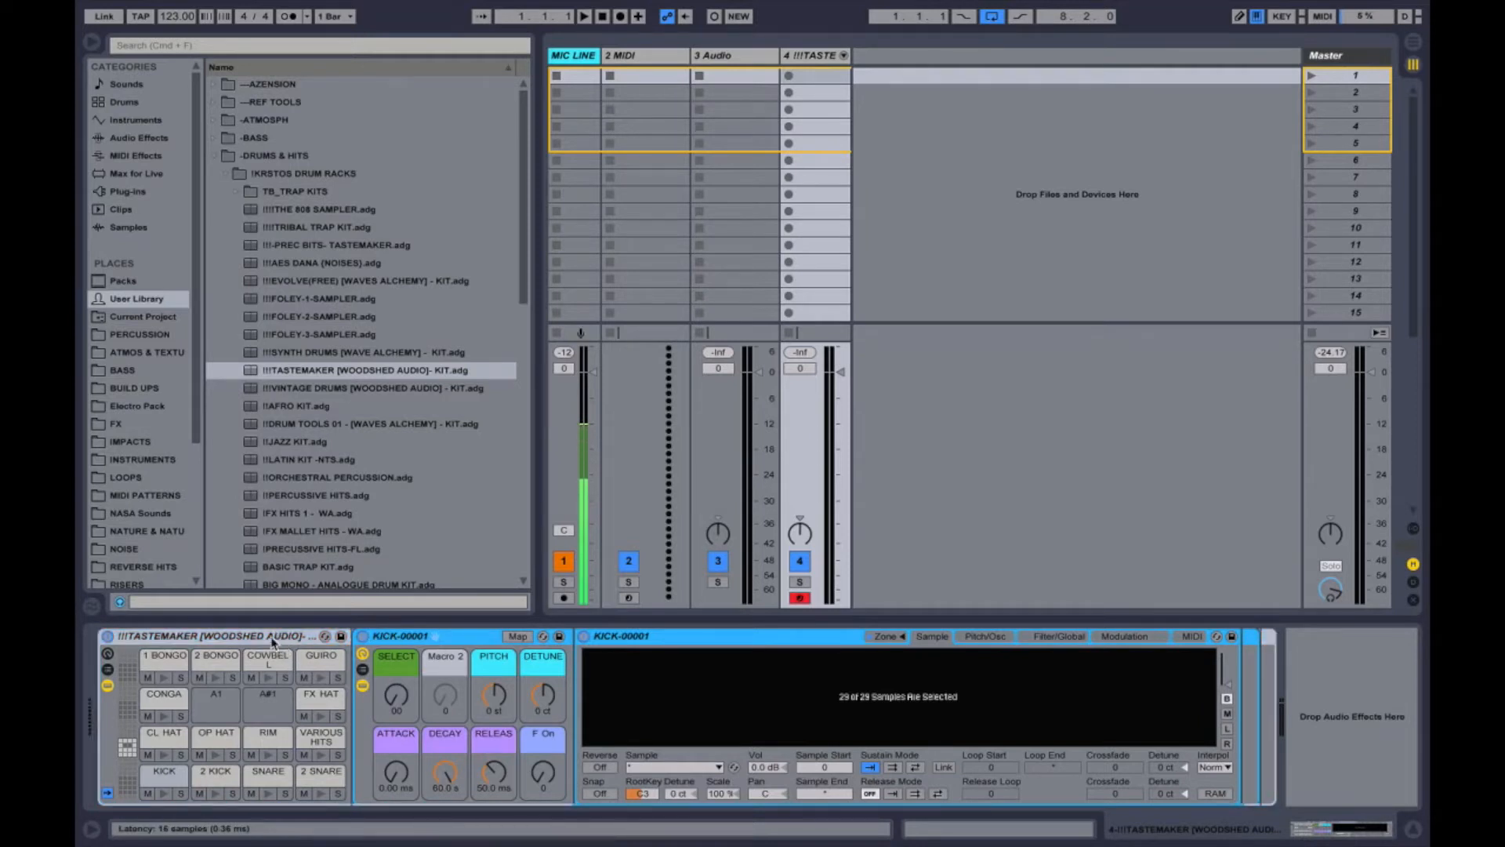
click(452, 641)
Open the KICK pad's Sampler zone editor, enlarge it to review the kick sample list, and close it again.
click(166, 775)
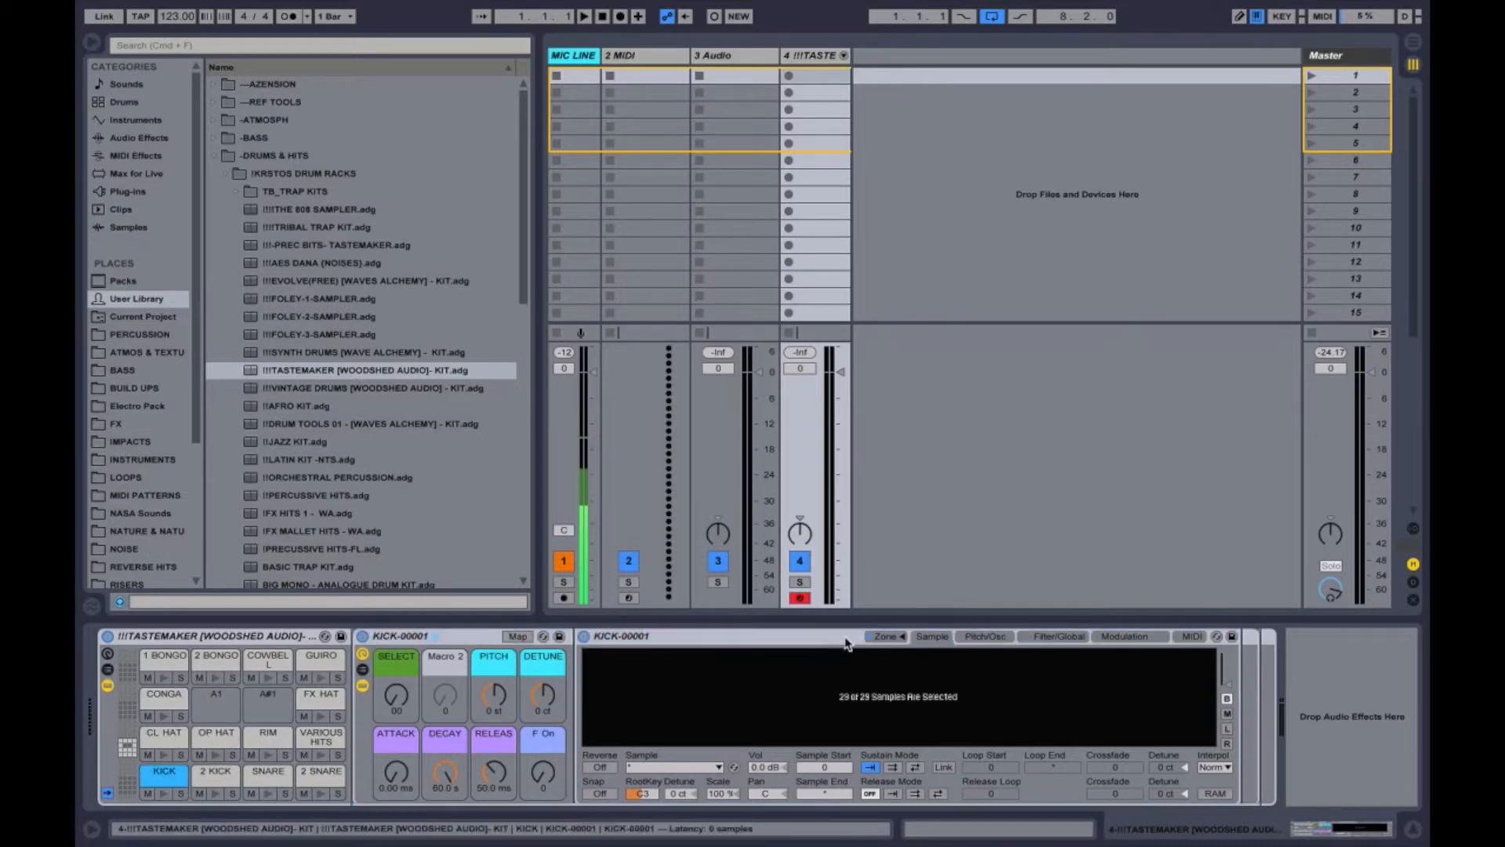
click(883, 637)
drag(885, 500, 924, 196)
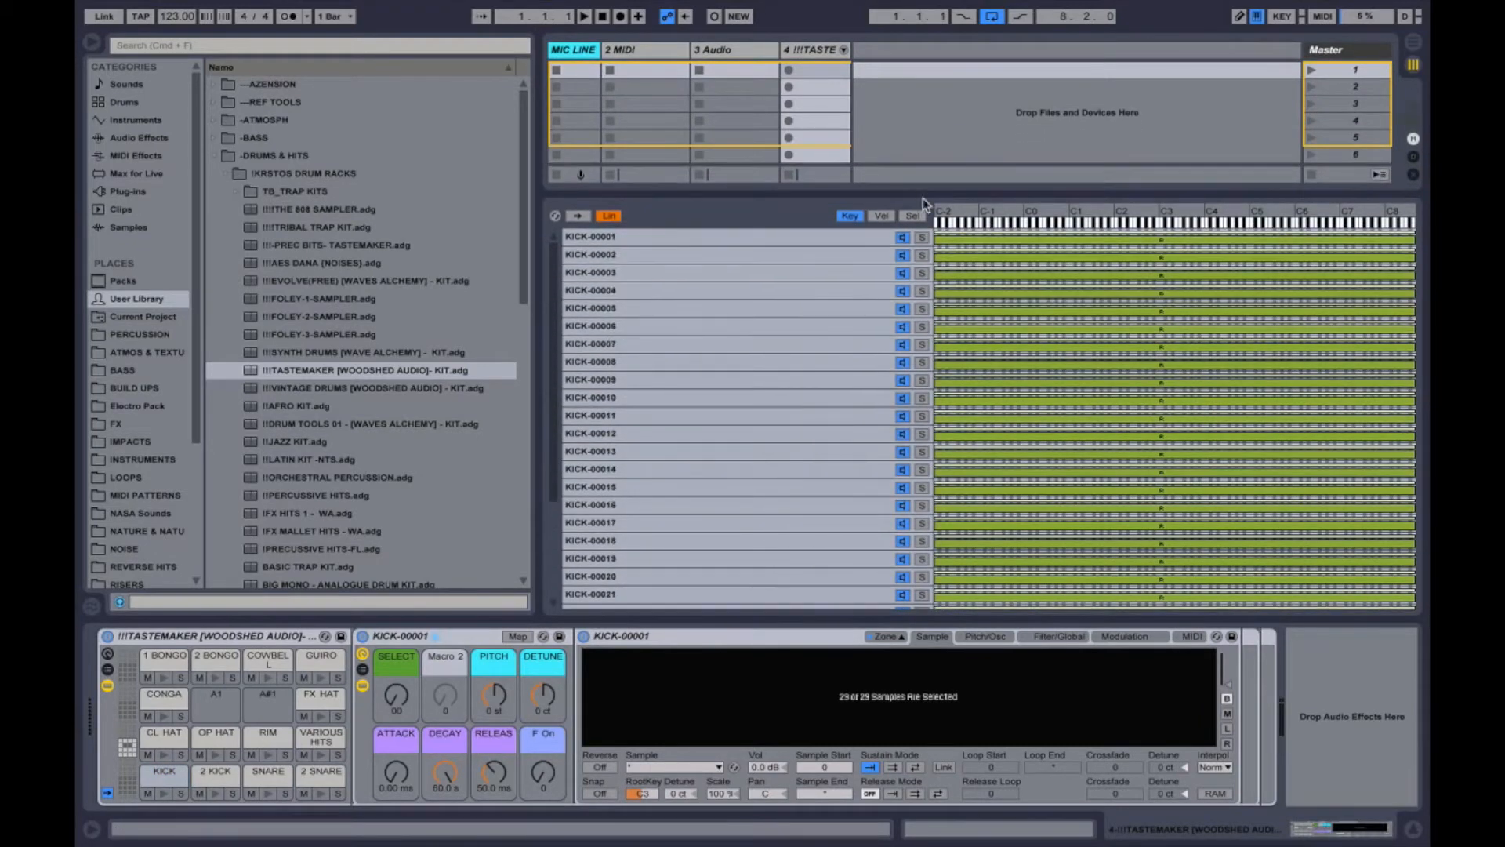
click(155, 776)
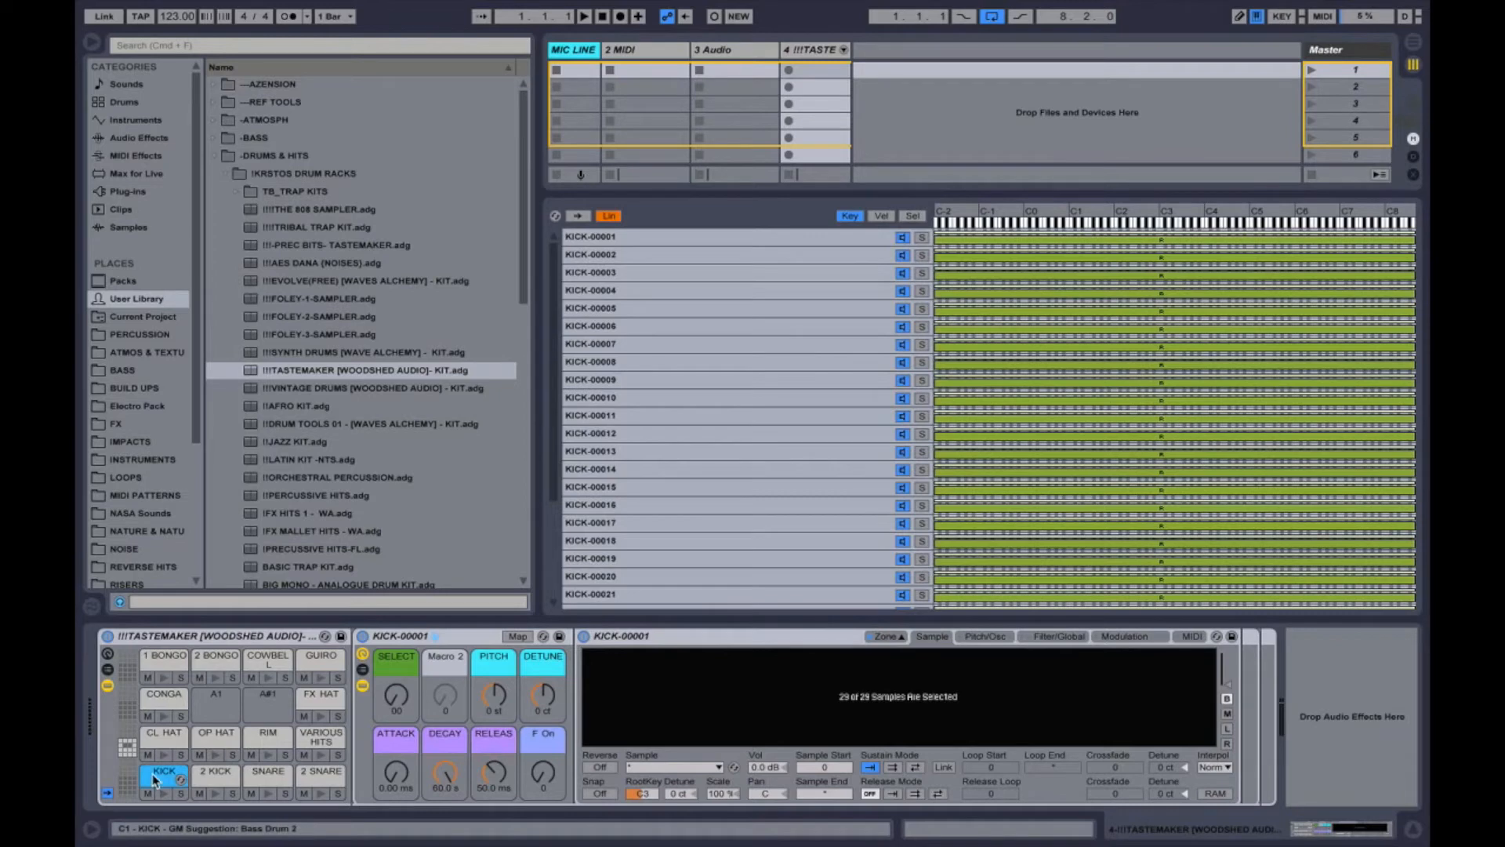
click(715, 540)
scroll(715, 541, down, 5)
scroll(715, 541, up, 5)
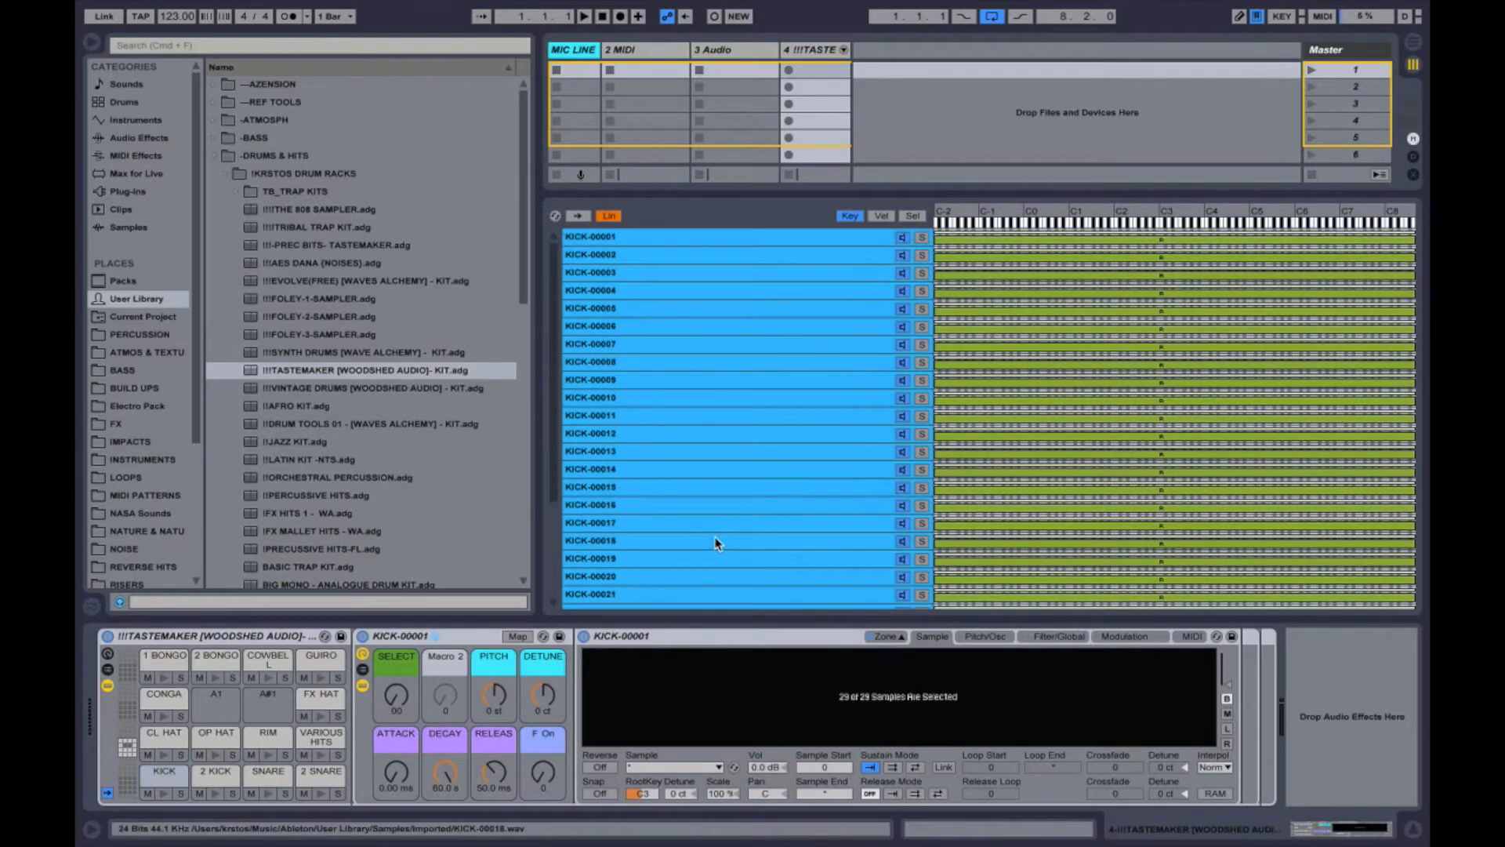
click(886, 636)
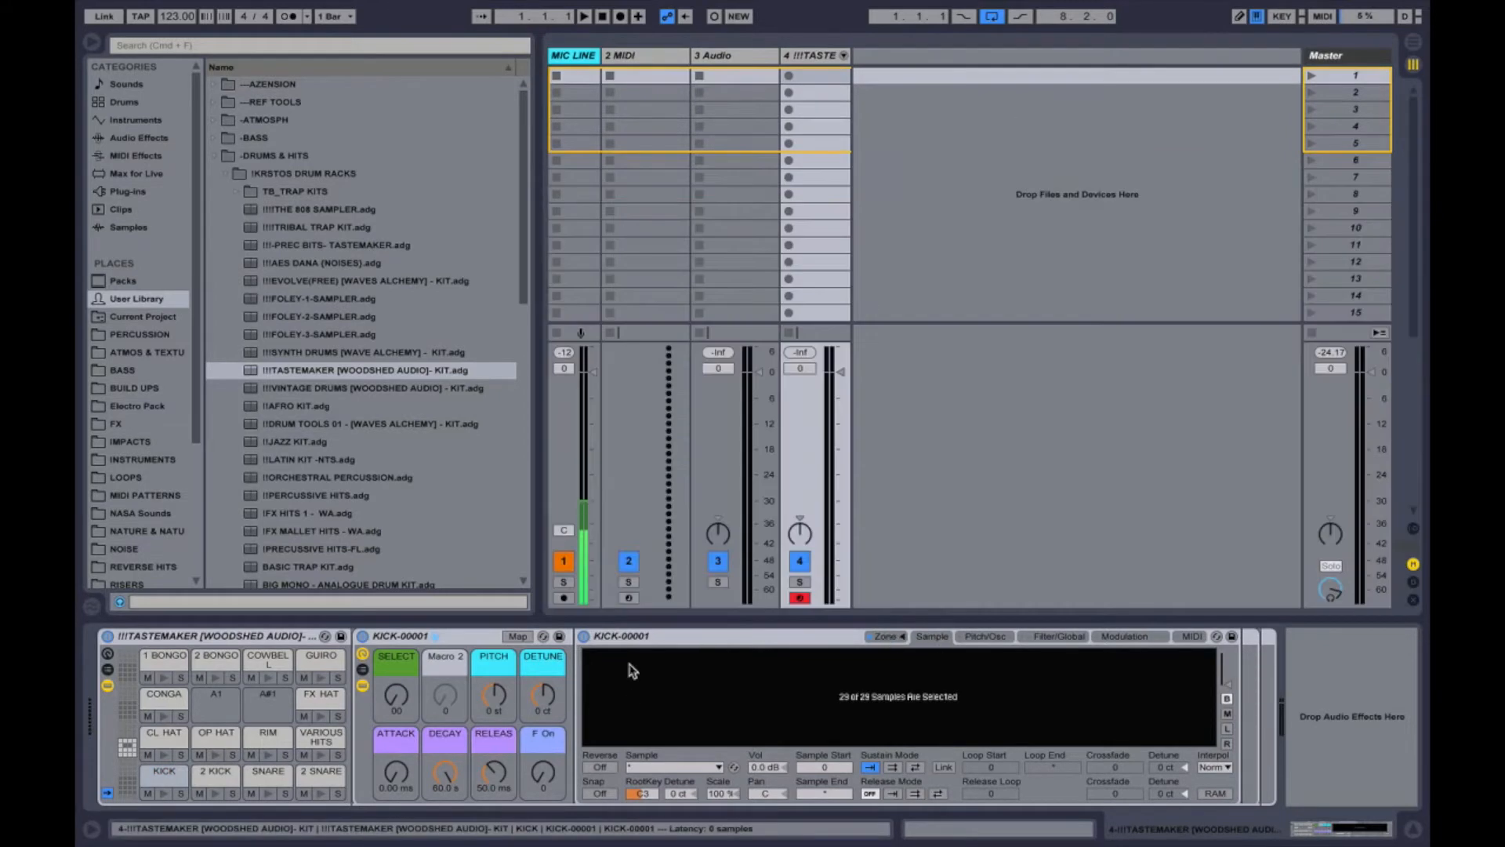
Show the Sampler zones of the SNARE, CONGA and 2 BONGO pads to review their samples.
click(252, 784)
click(886, 636)
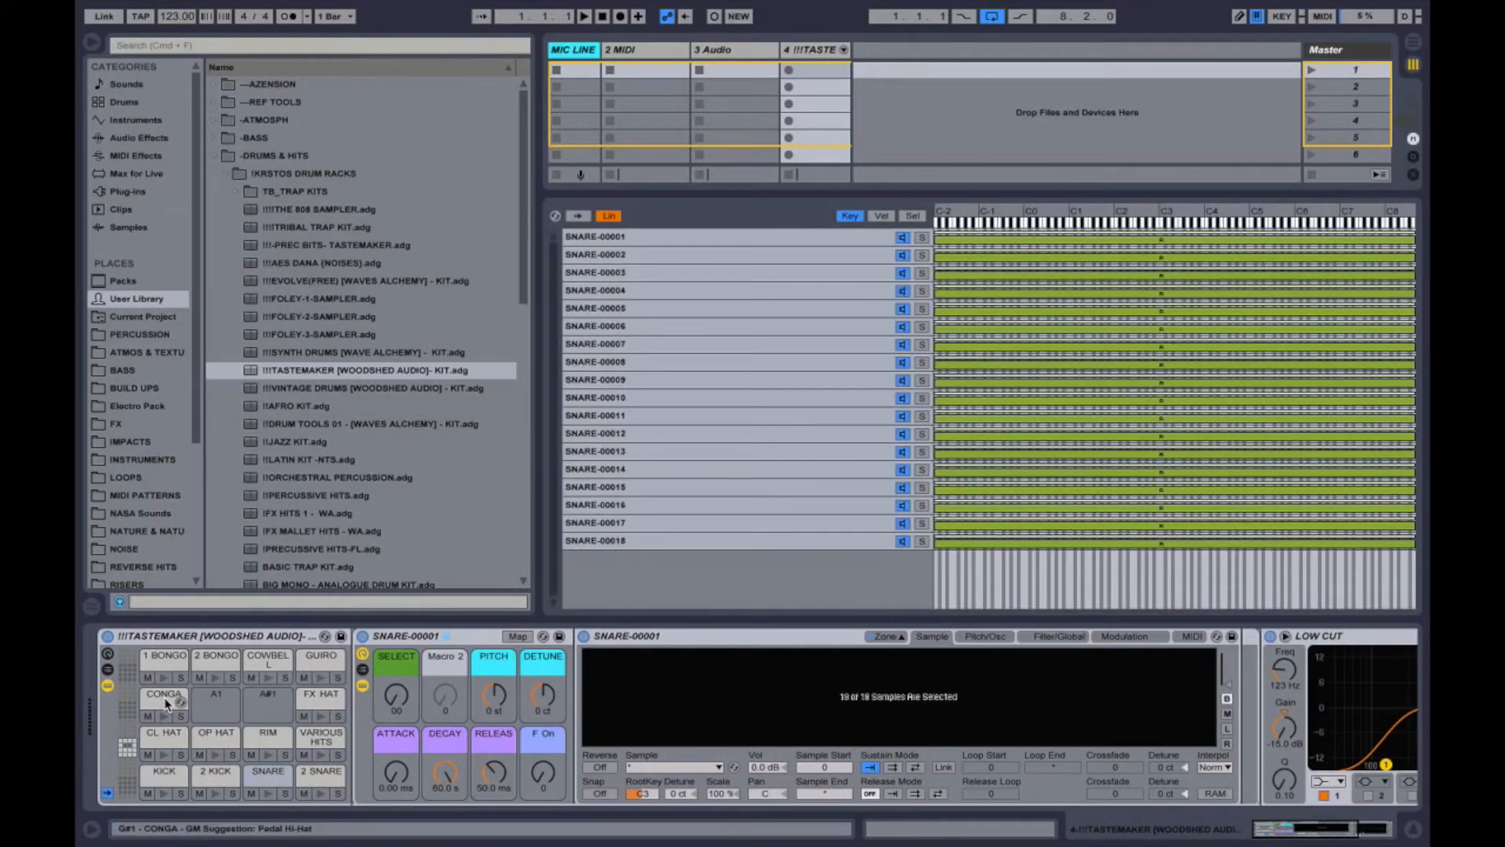
click(166, 701)
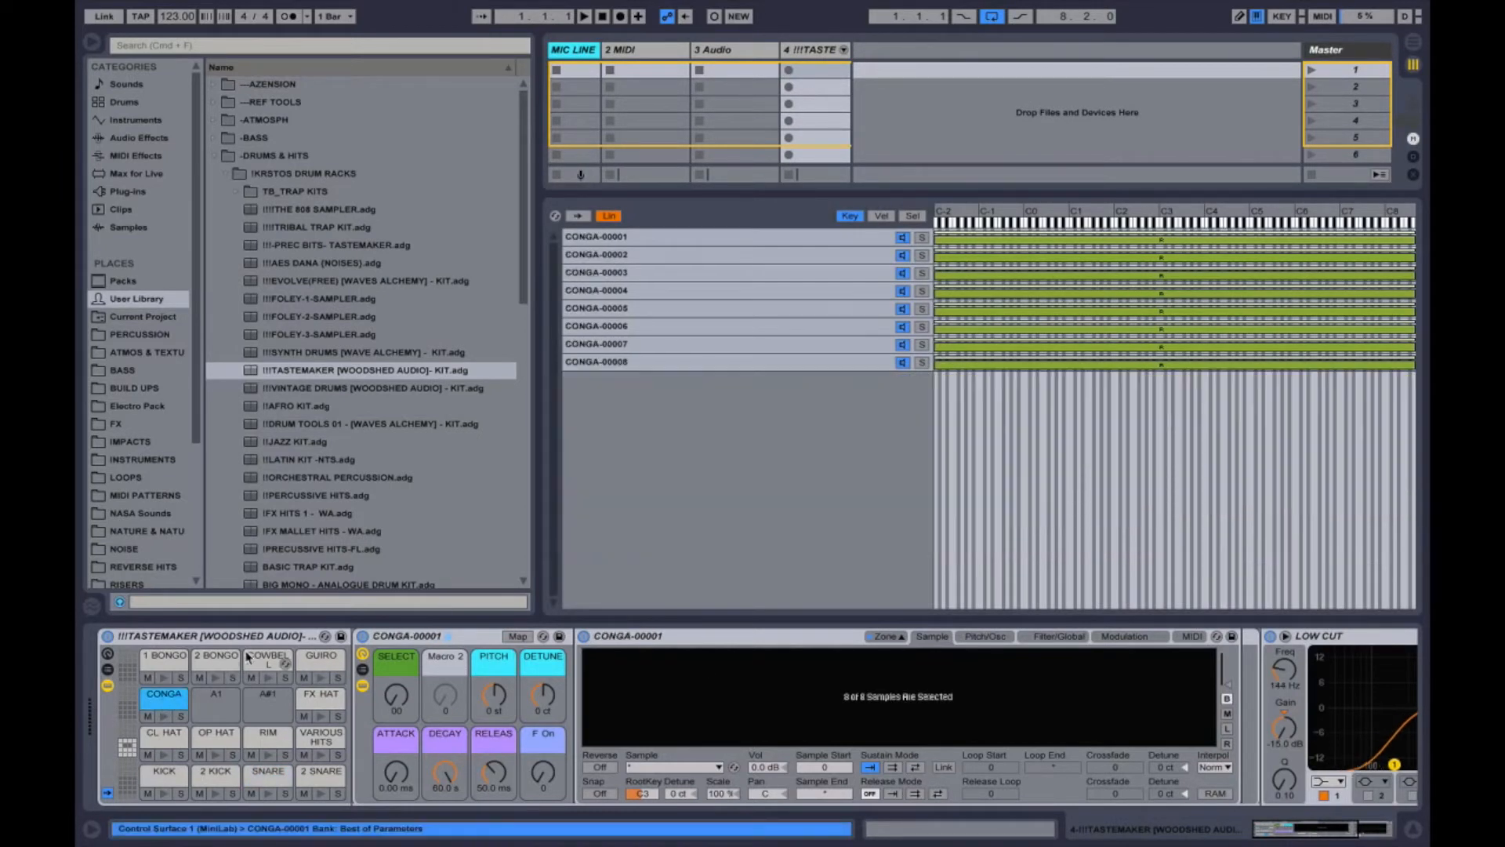
click(215, 665)
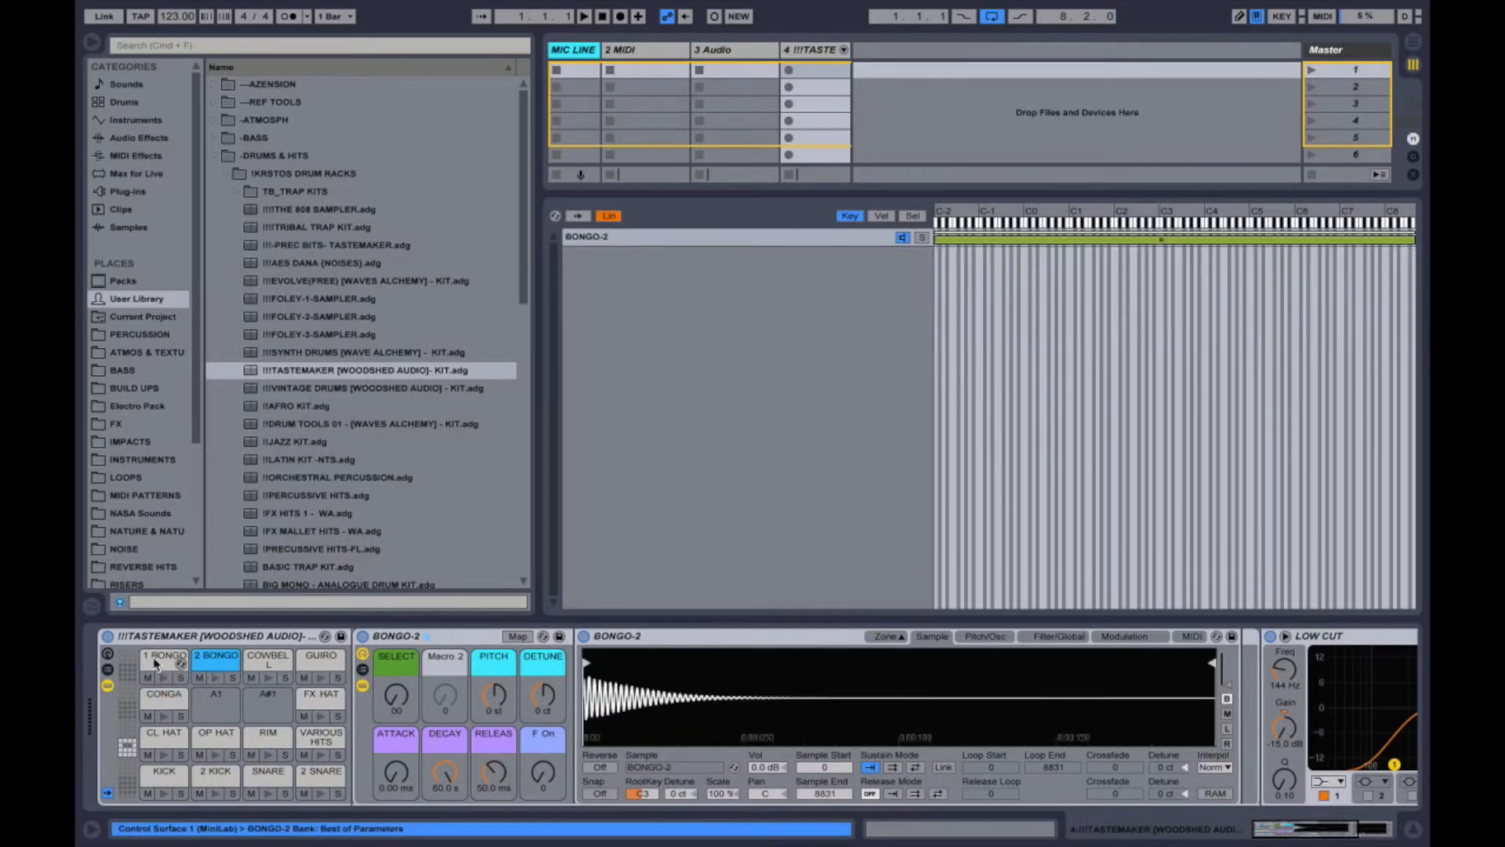
Review the Sampler zones of the 1 BONGO, COWBELL and FX HAT pads, close the zone editor and return to the KICK Sampler.
click(157, 663)
click(267, 659)
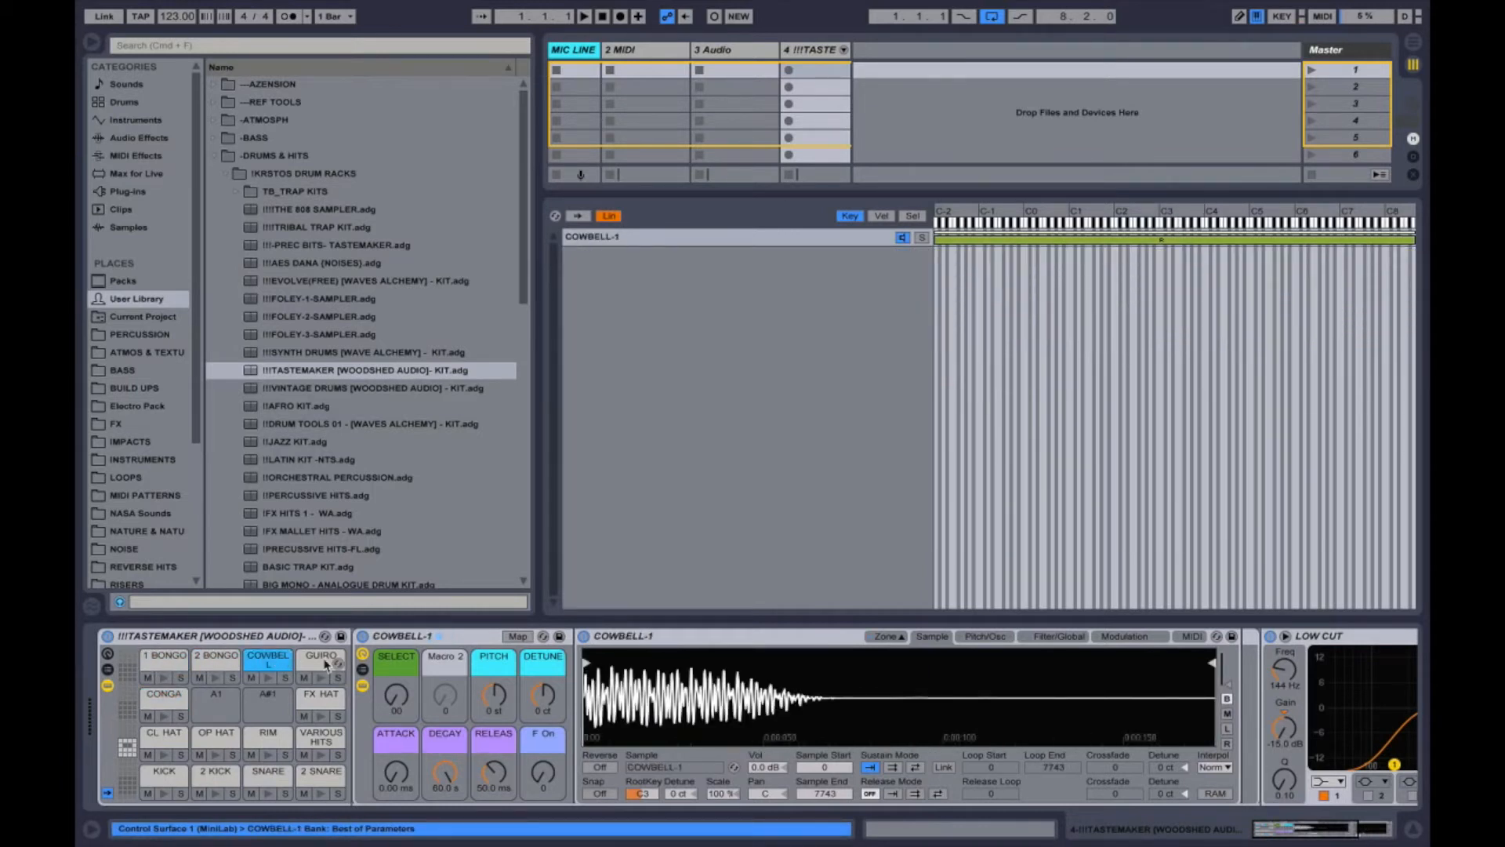
click(334, 700)
click(884, 635)
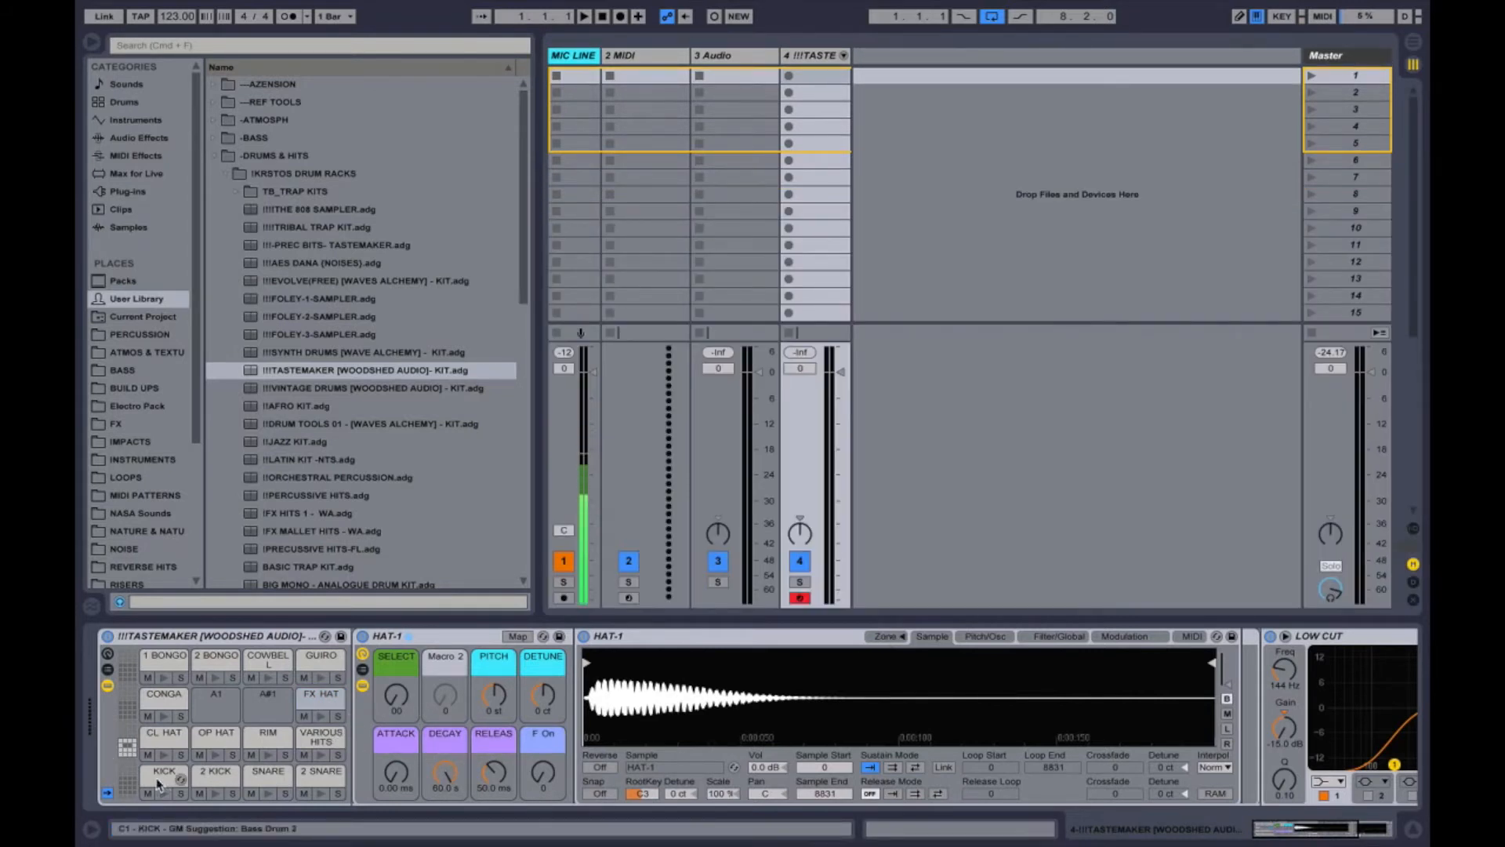
click(722, 637)
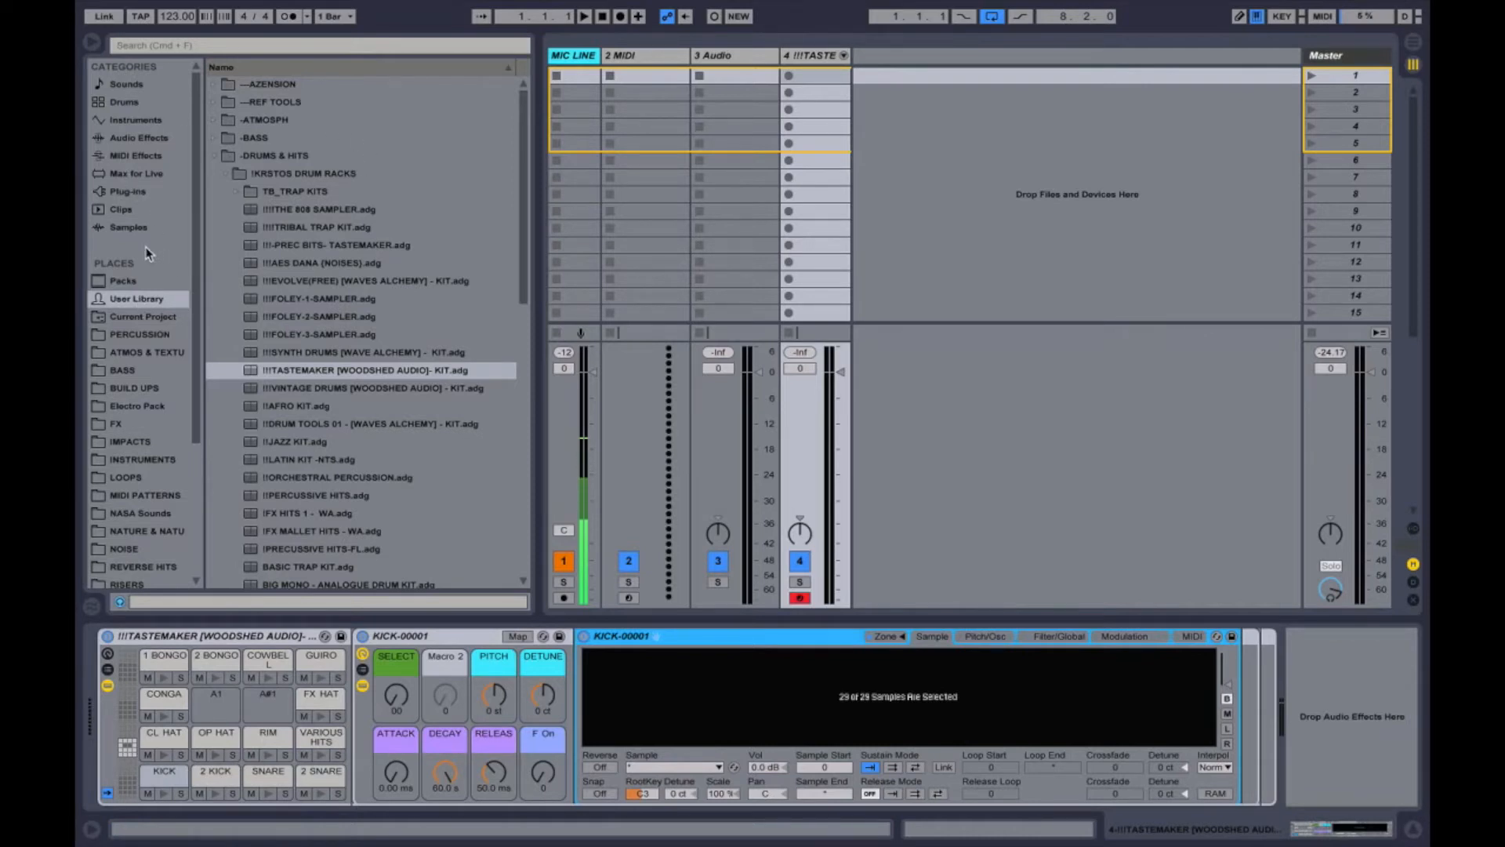
Add an empty Drum Rack on a new track and load Clap 002 3PT.wav from the PERCUSSION CLAP folder onto its D1 pad.
click(129, 119)
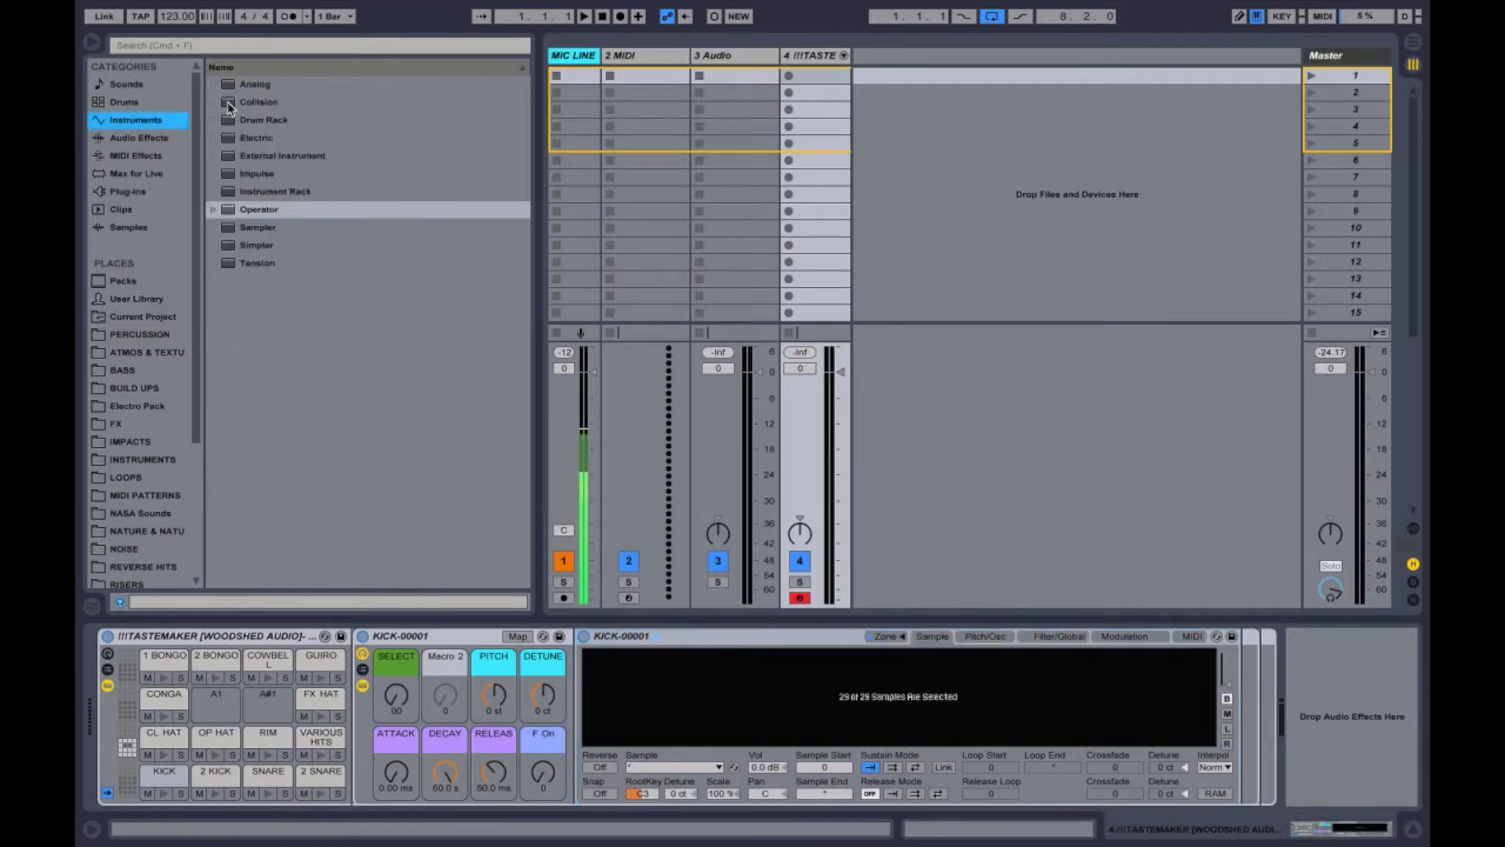
drag(239, 121, 917, 281)
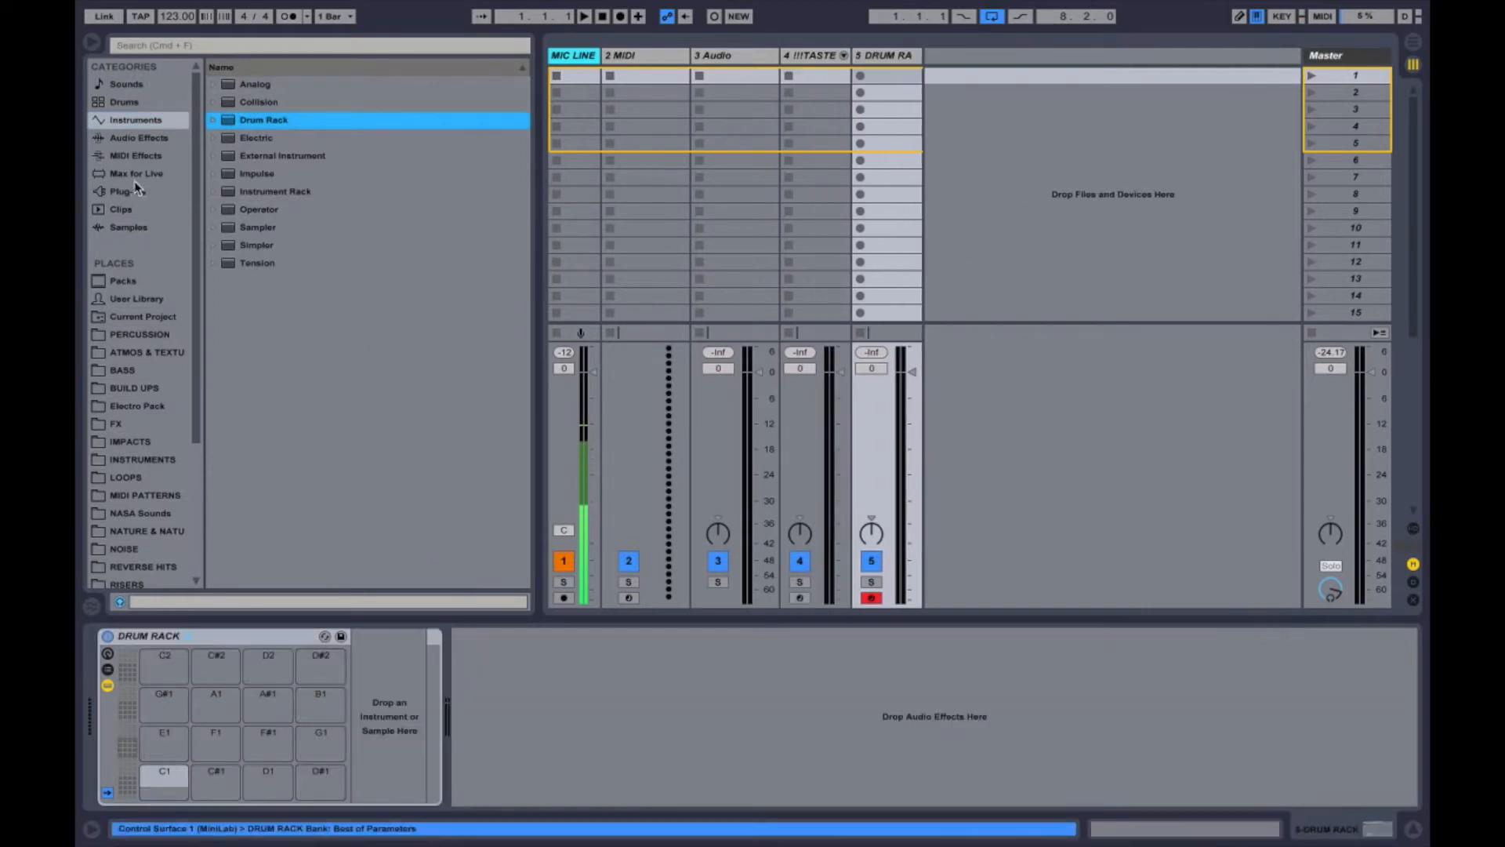
click(135, 339)
click(213, 336)
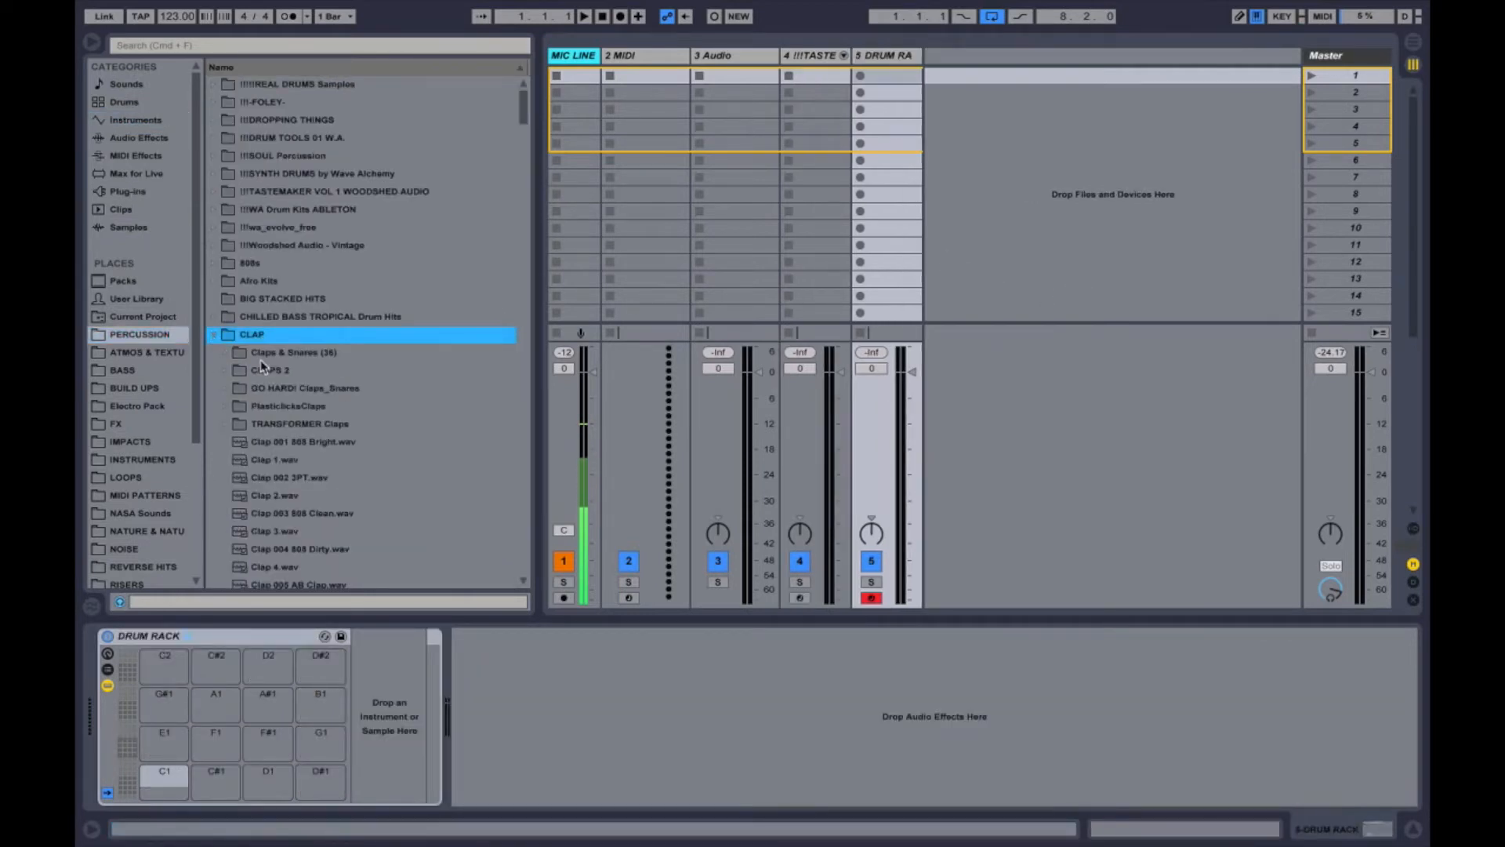
drag(271, 477, 267, 778)
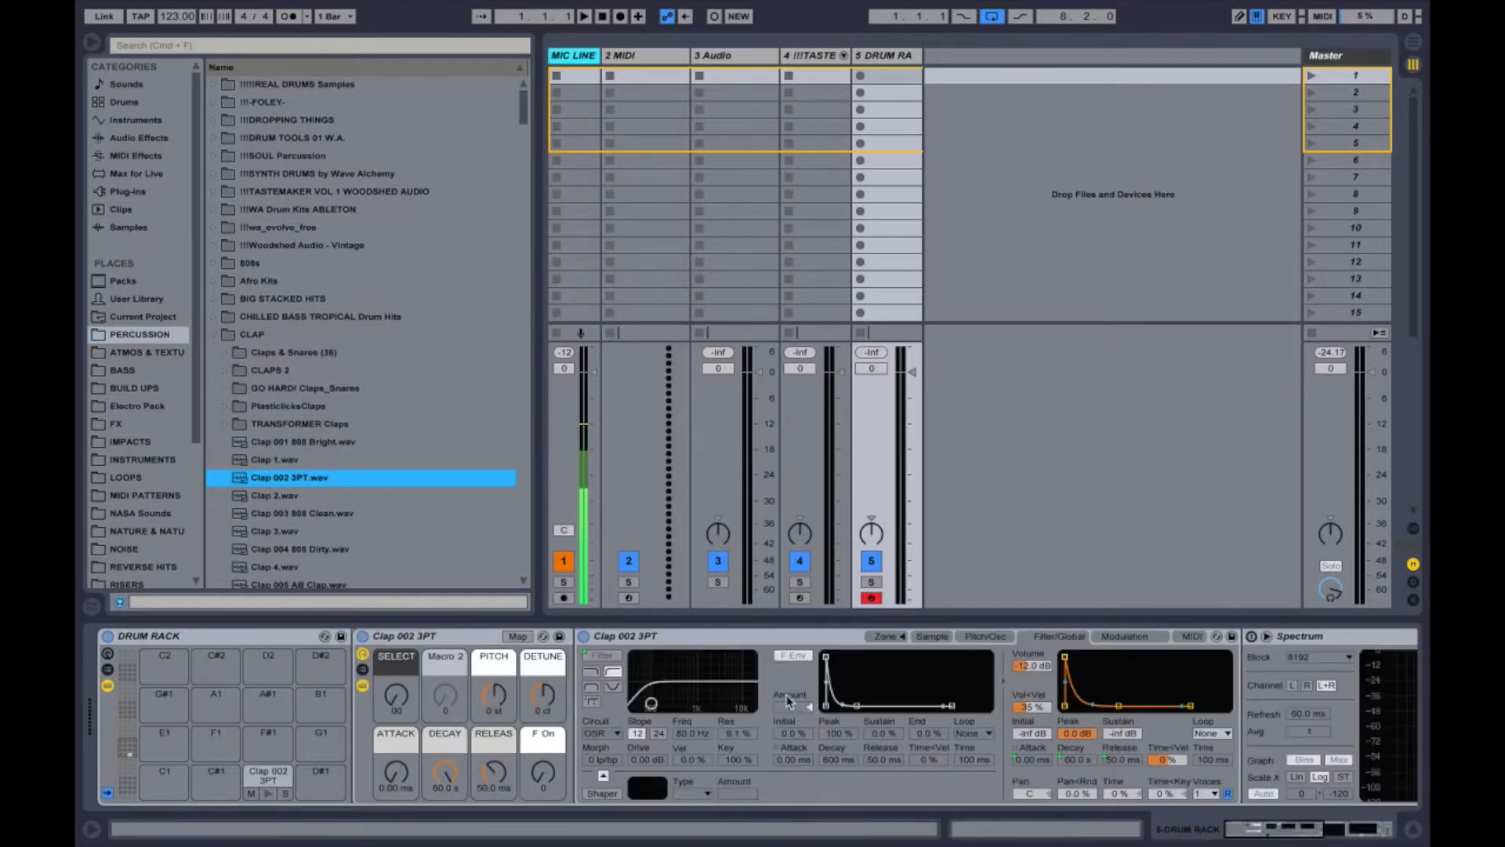
Examine the User Library's Presets folder, including its Instruments and Audio Effects subfolders, and collapse those subfolders again.
click(137, 299)
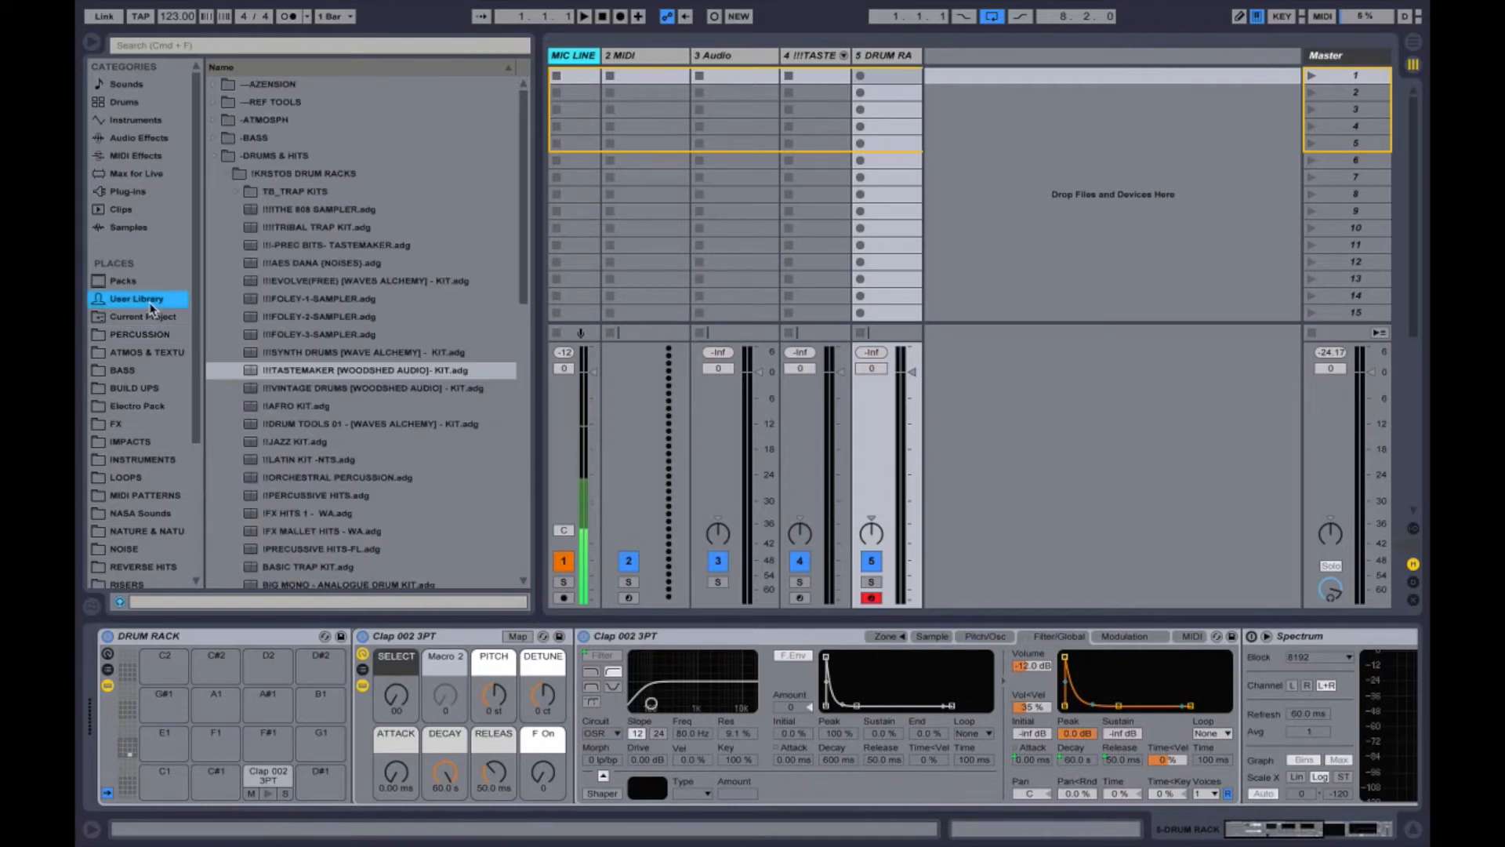
click(217, 157)
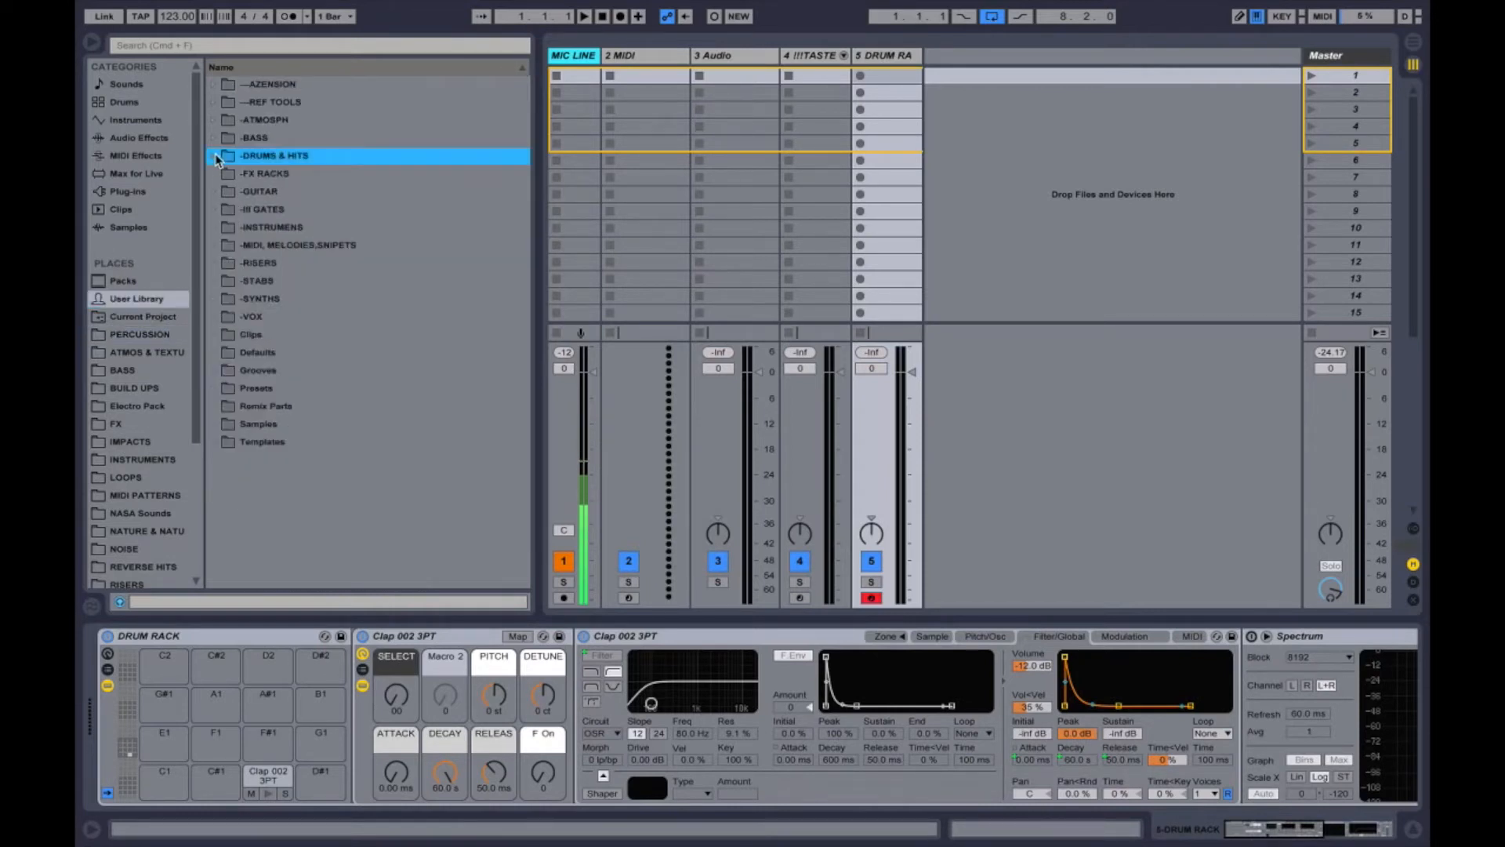
click(215, 389)
click(229, 424)
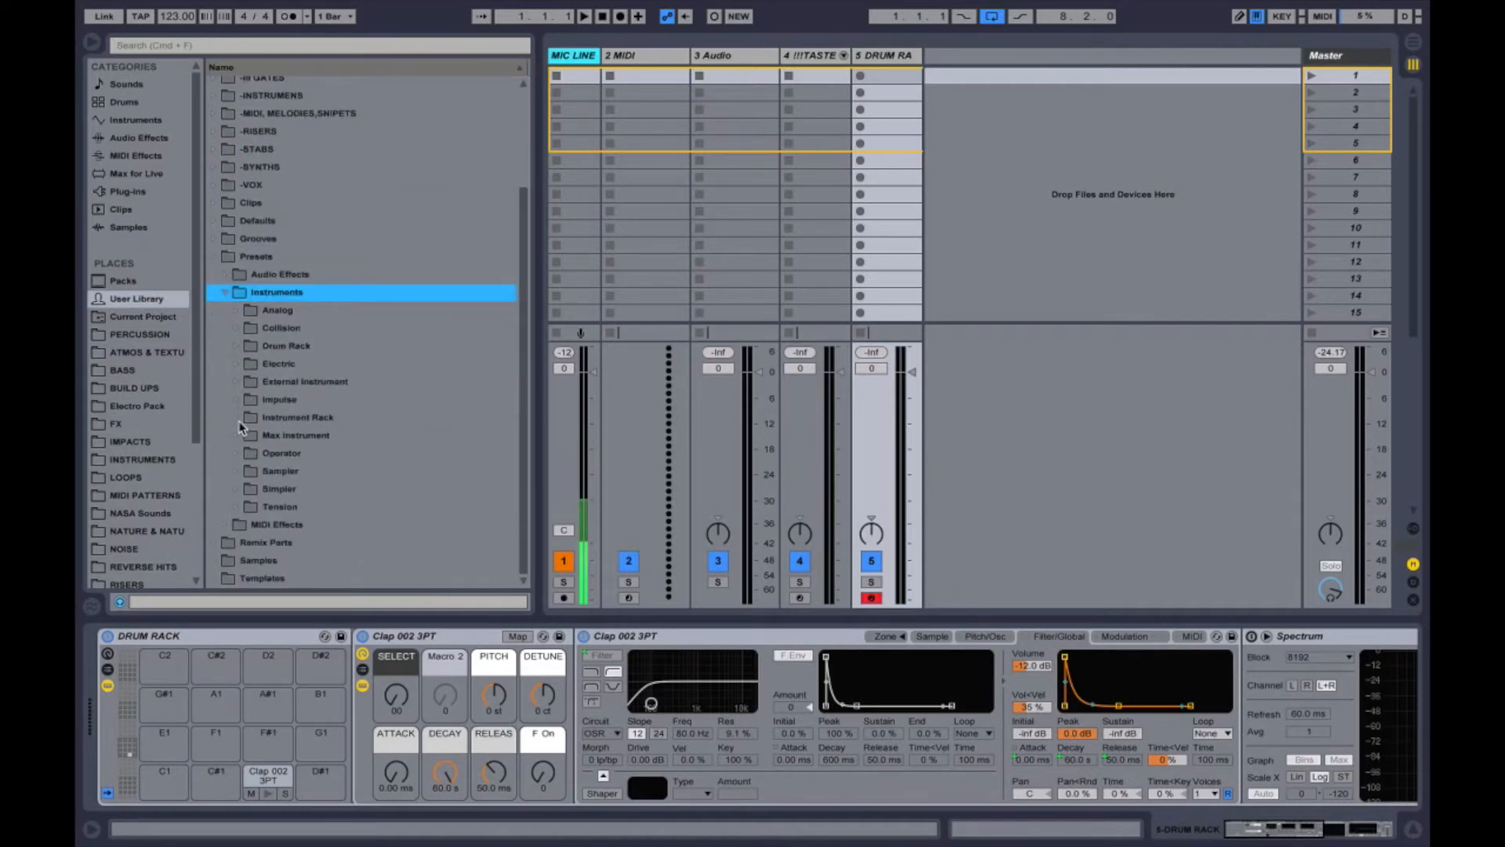
click(239, 353)
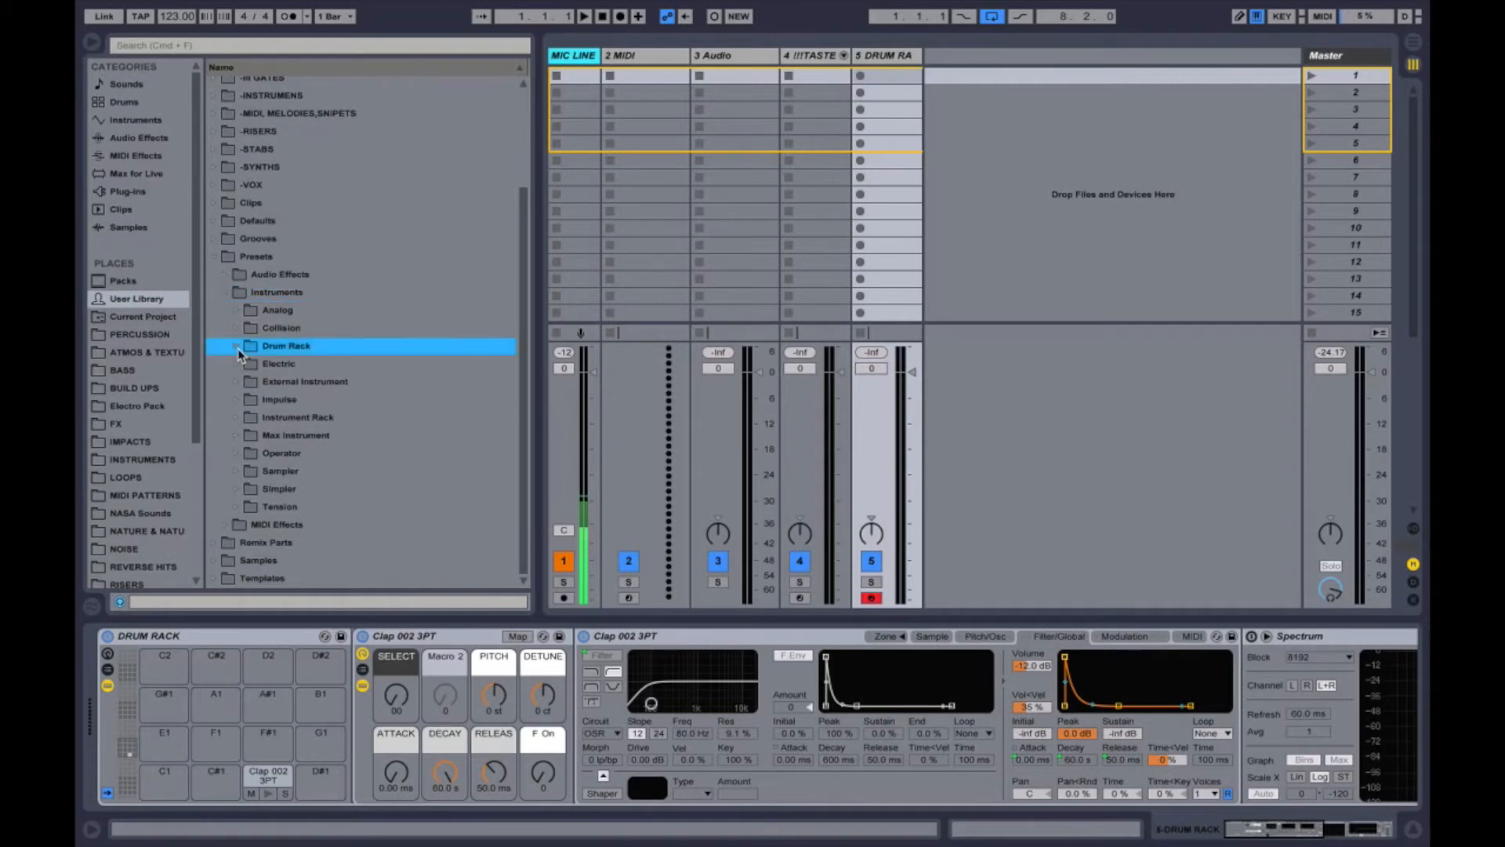
click(229, 293)
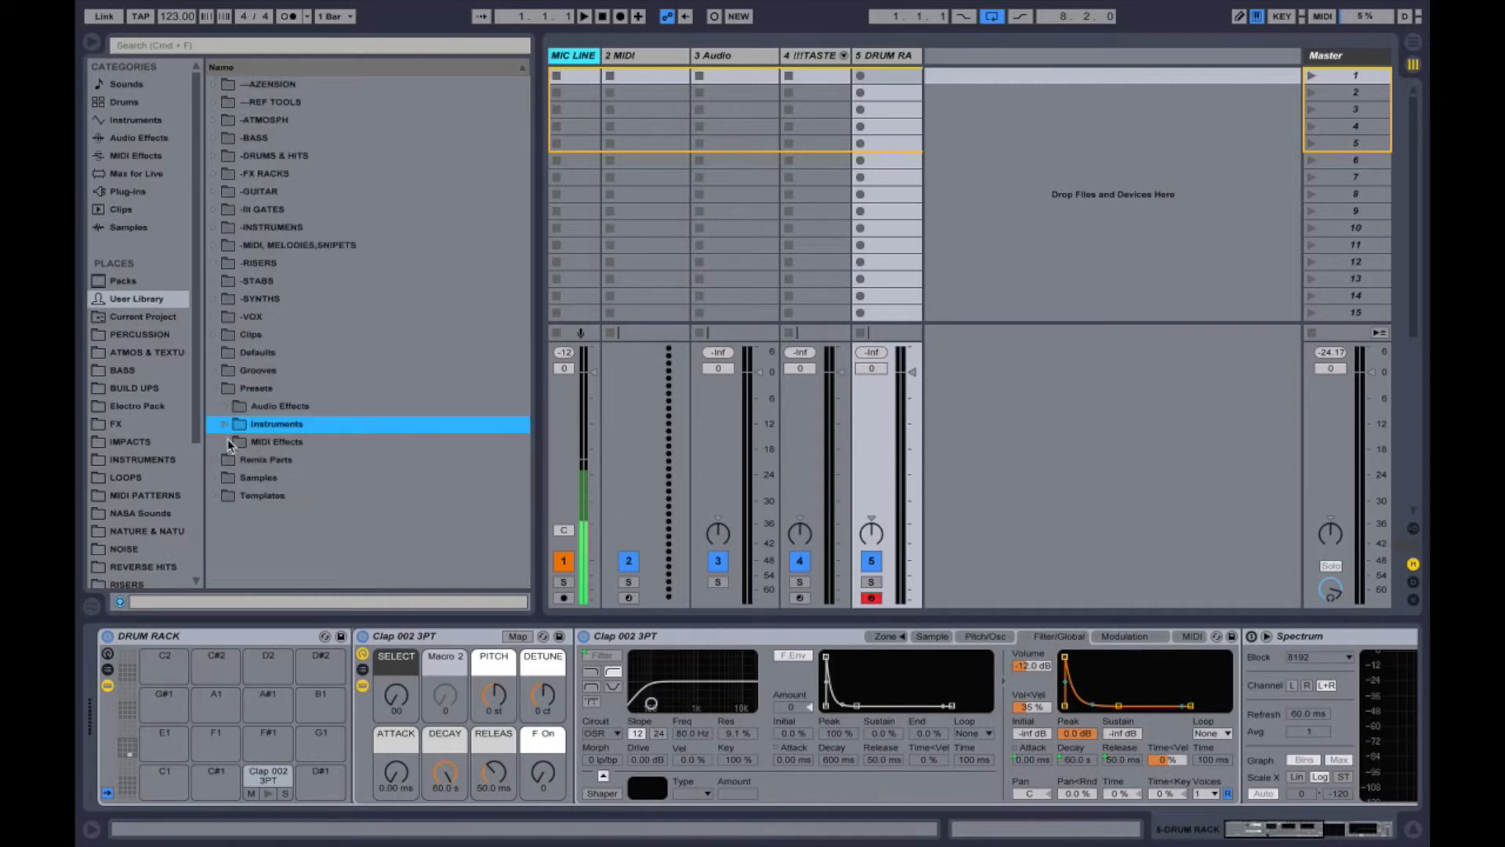
click(224, 406)
scroll(227, 433, down, 5)
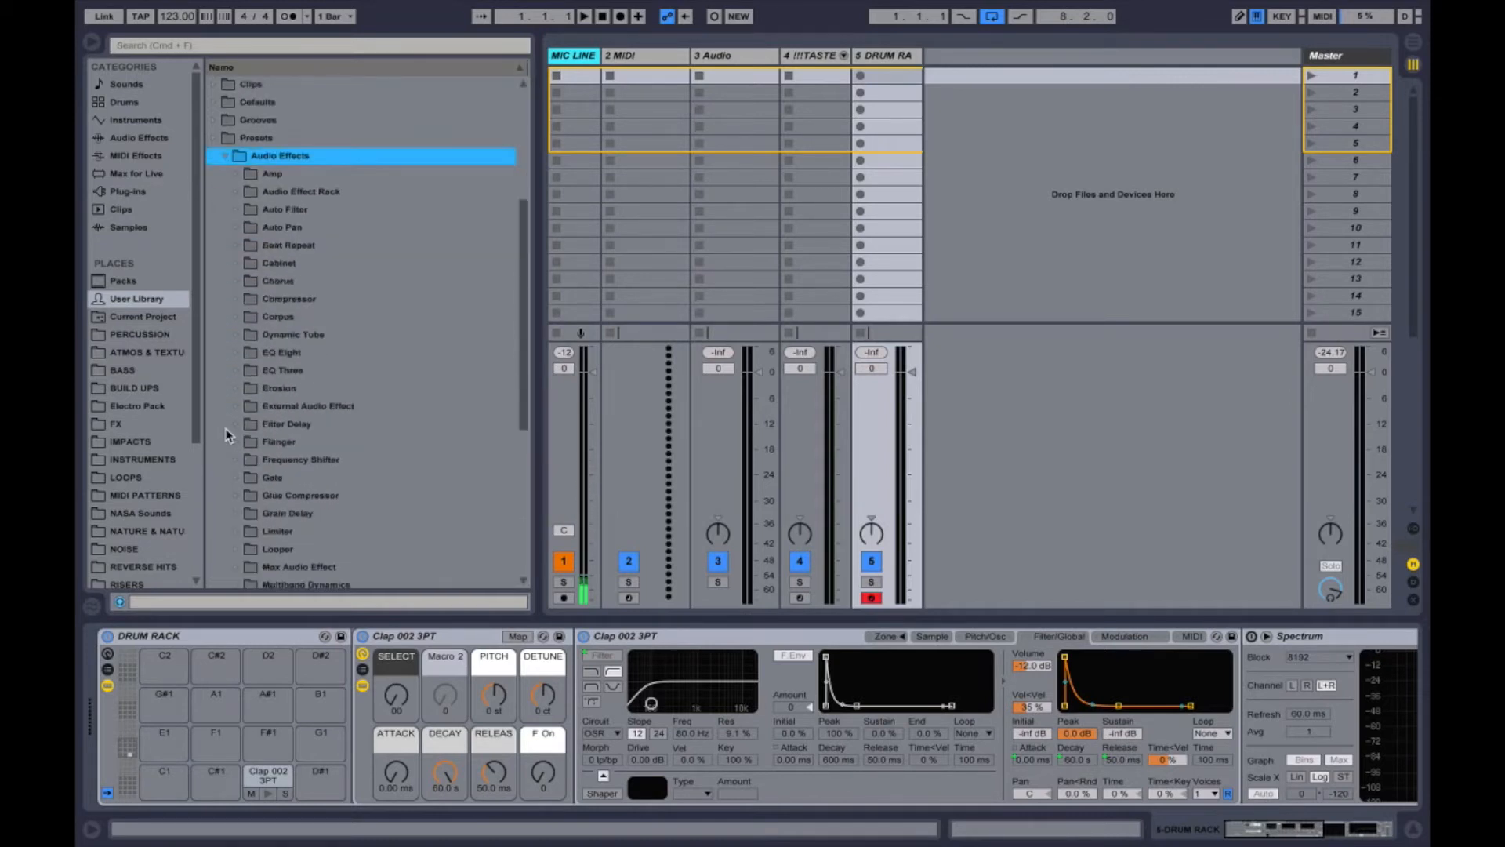
scroll(248, 353, up, 5)
click(225, 406)
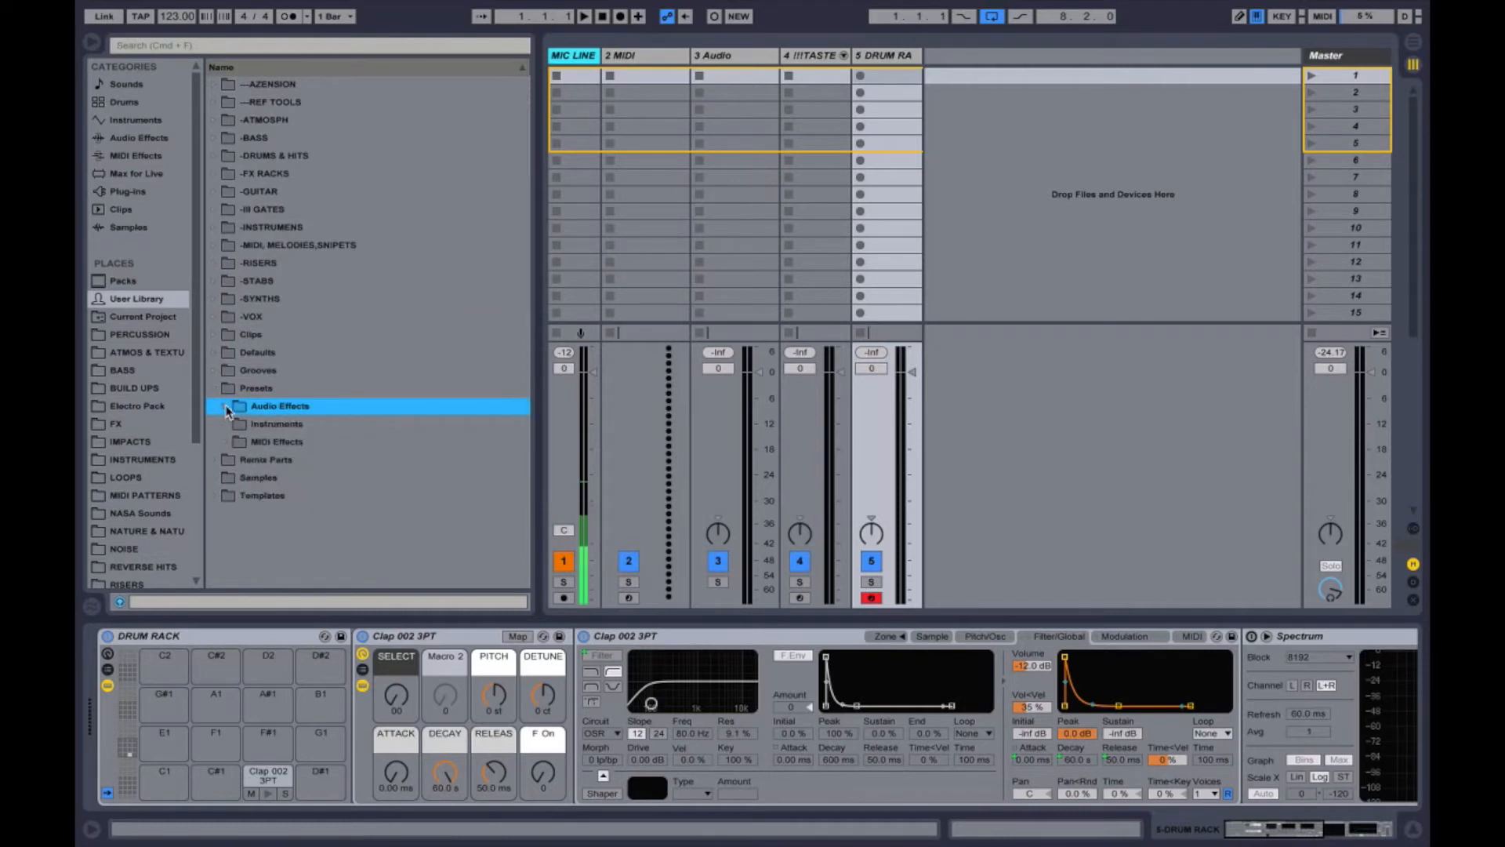
Show the default preset in the User Library's Defaults > Dropping Samples > On Drum Rack folder.
click(214, 355)
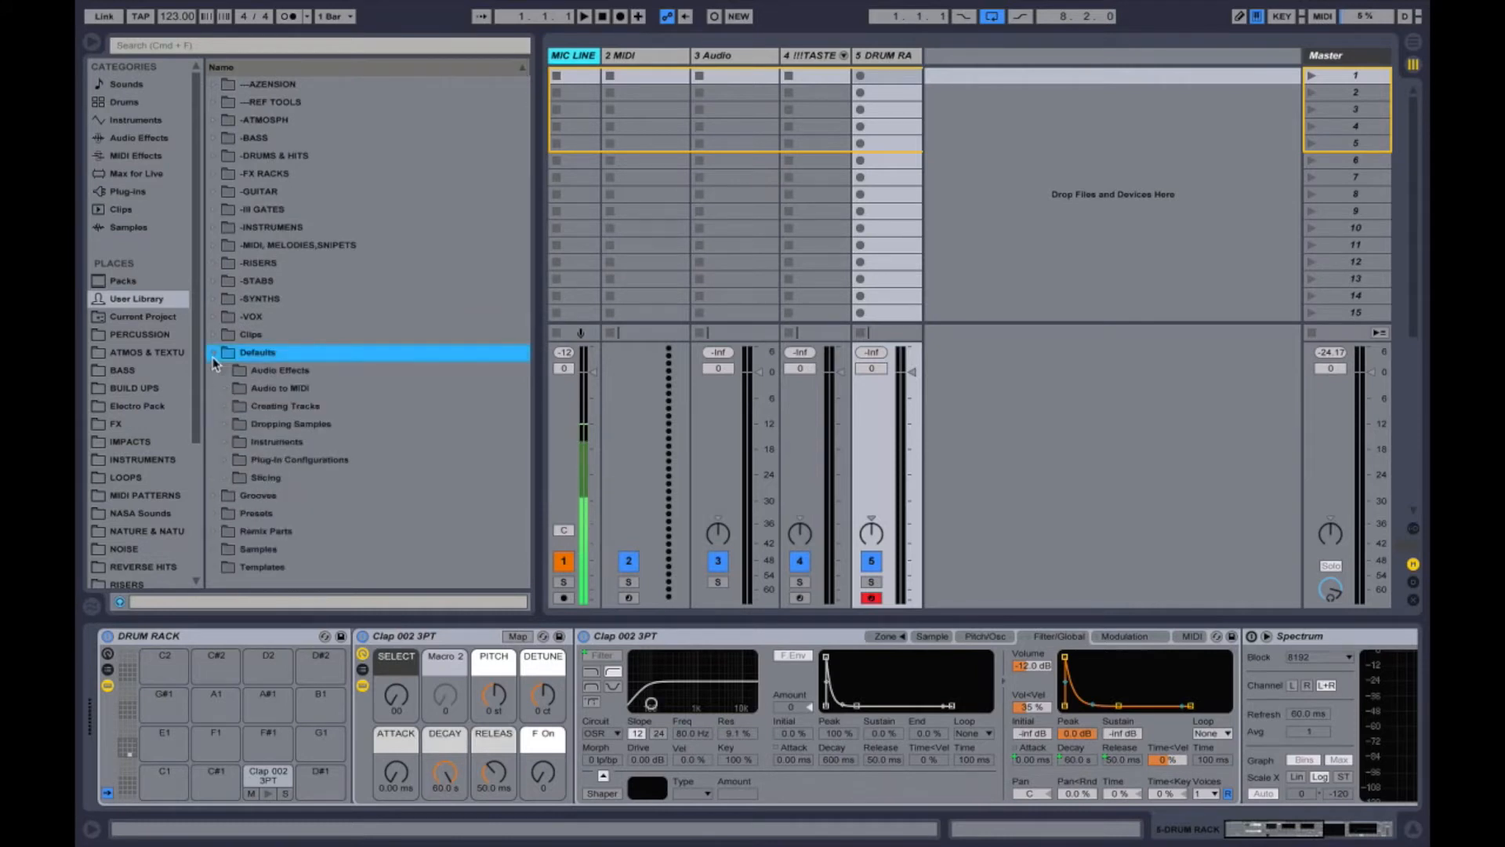
click(228, 424)
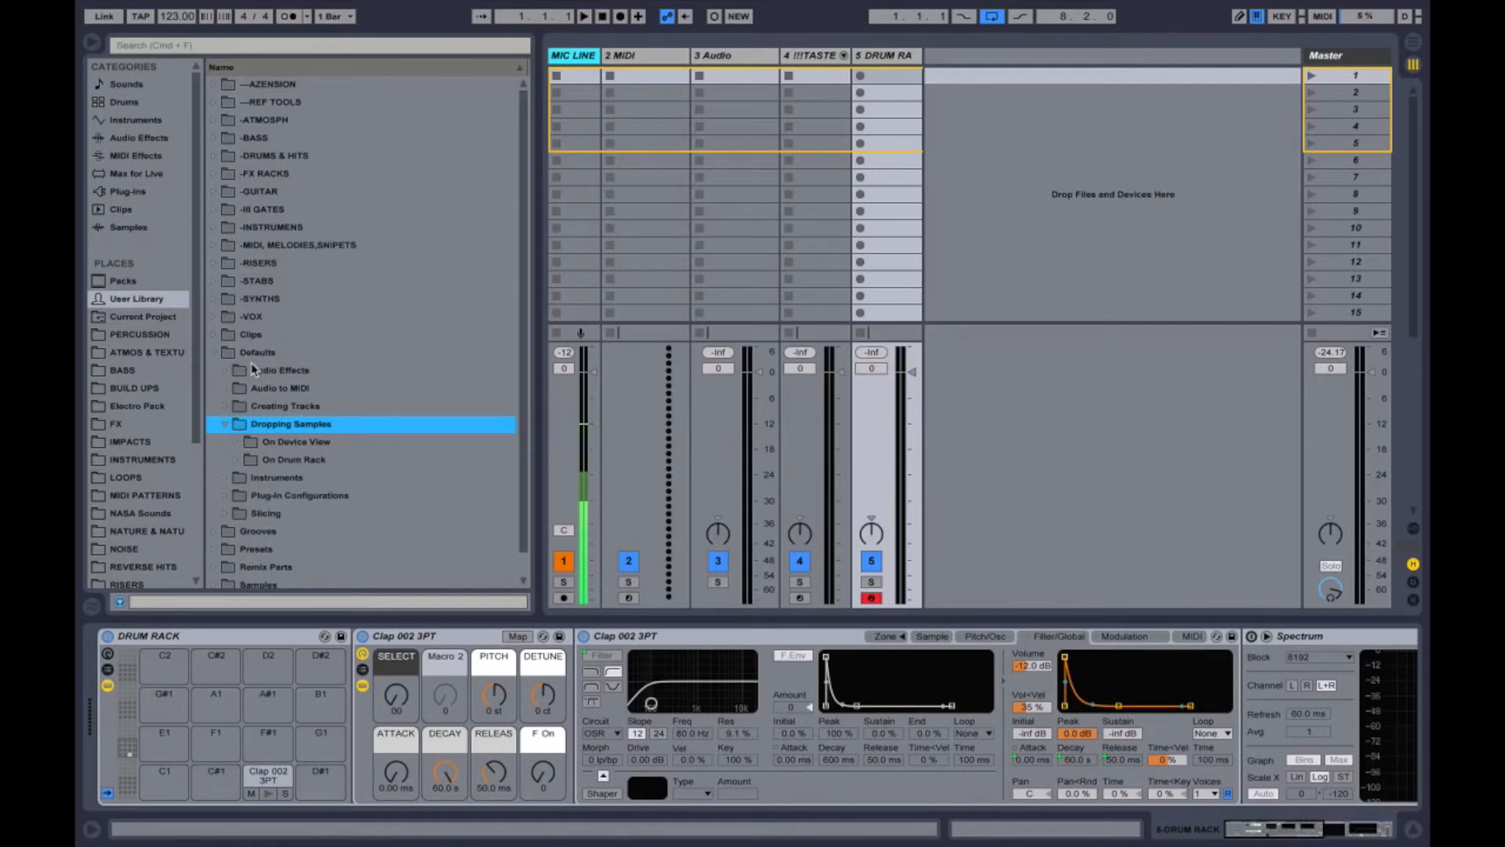
click(238, 461)
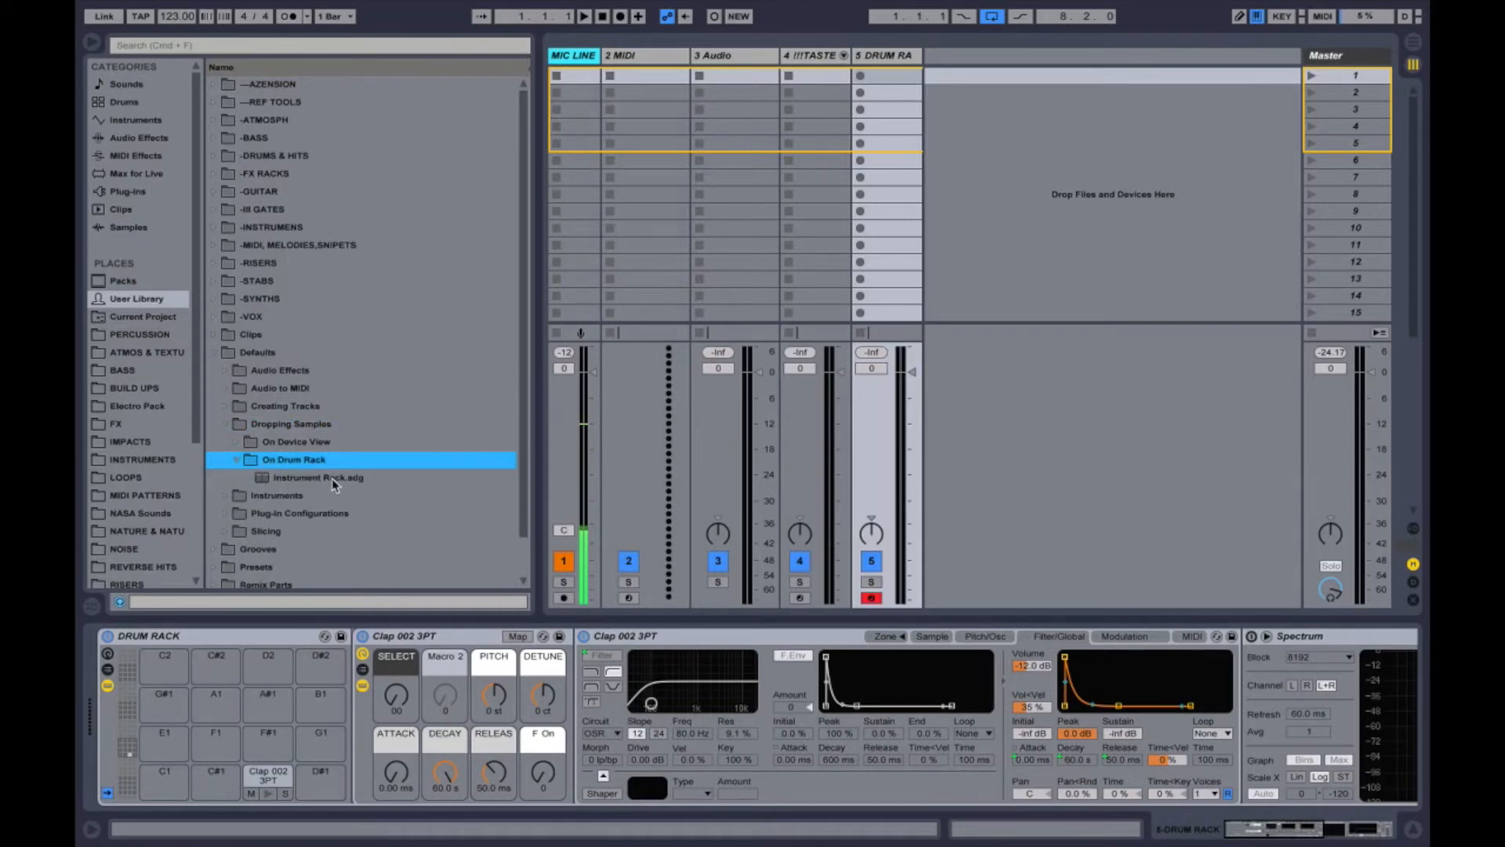
Load a Sampler on a new track, group it into an Instrument Rack and show the rack's macro controls.
click(135, 120)
drag(238, 234, 1023, 231)
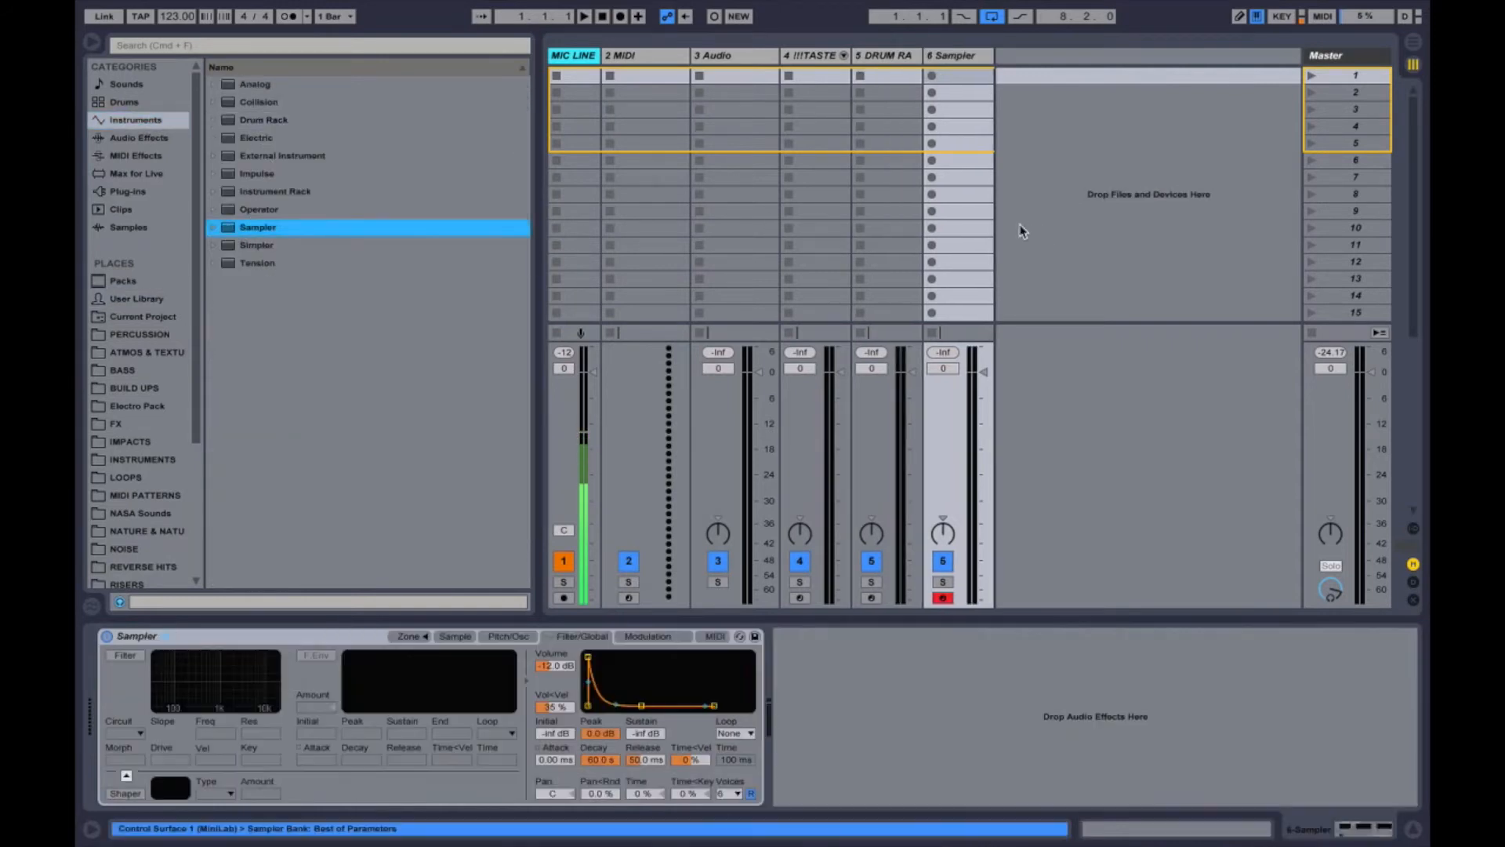
click(317, 640)
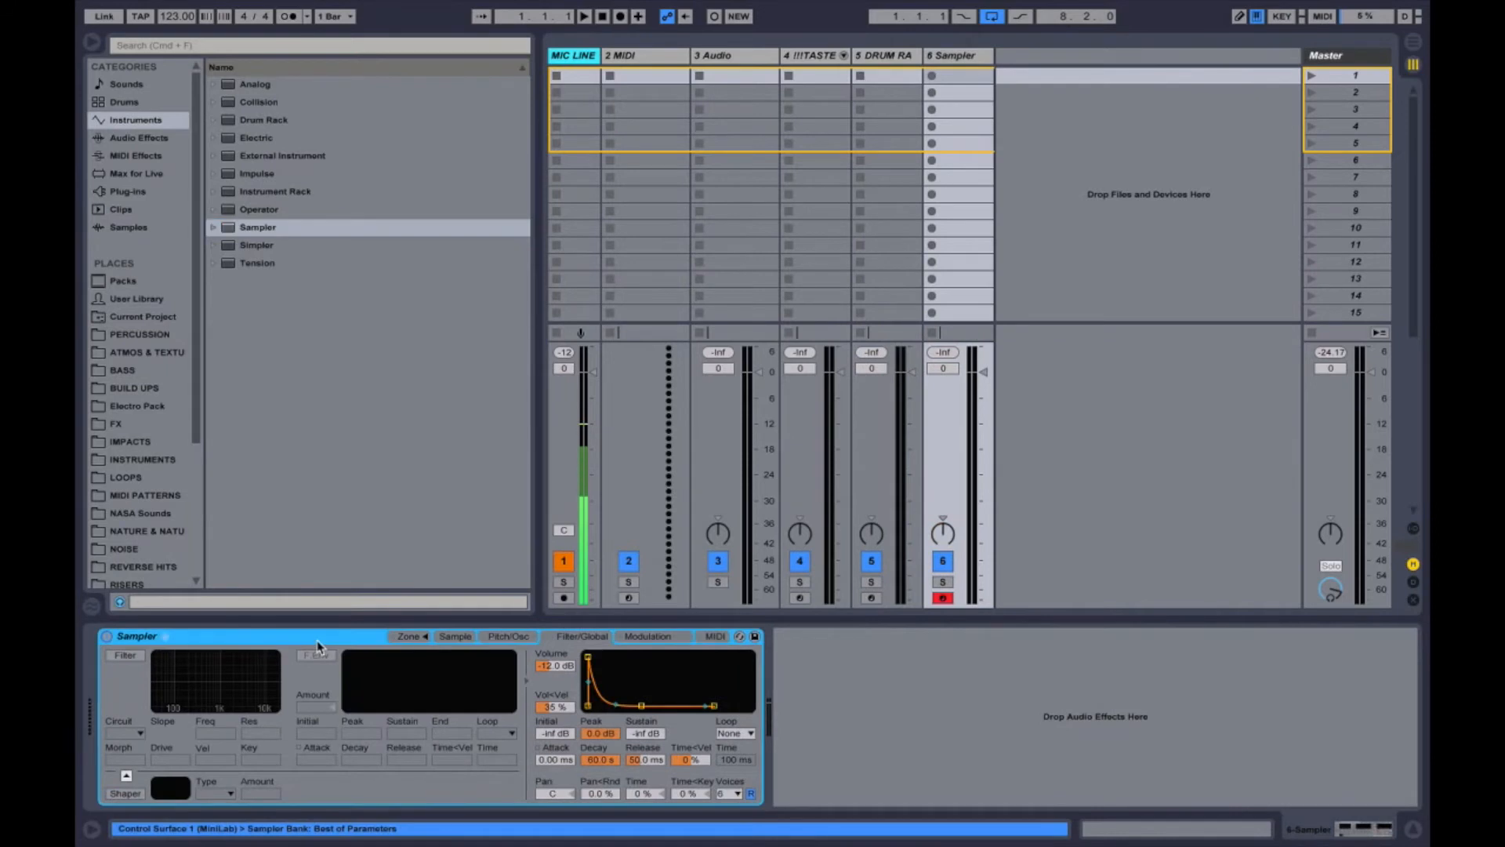
key(super+g)
click(109, 654)
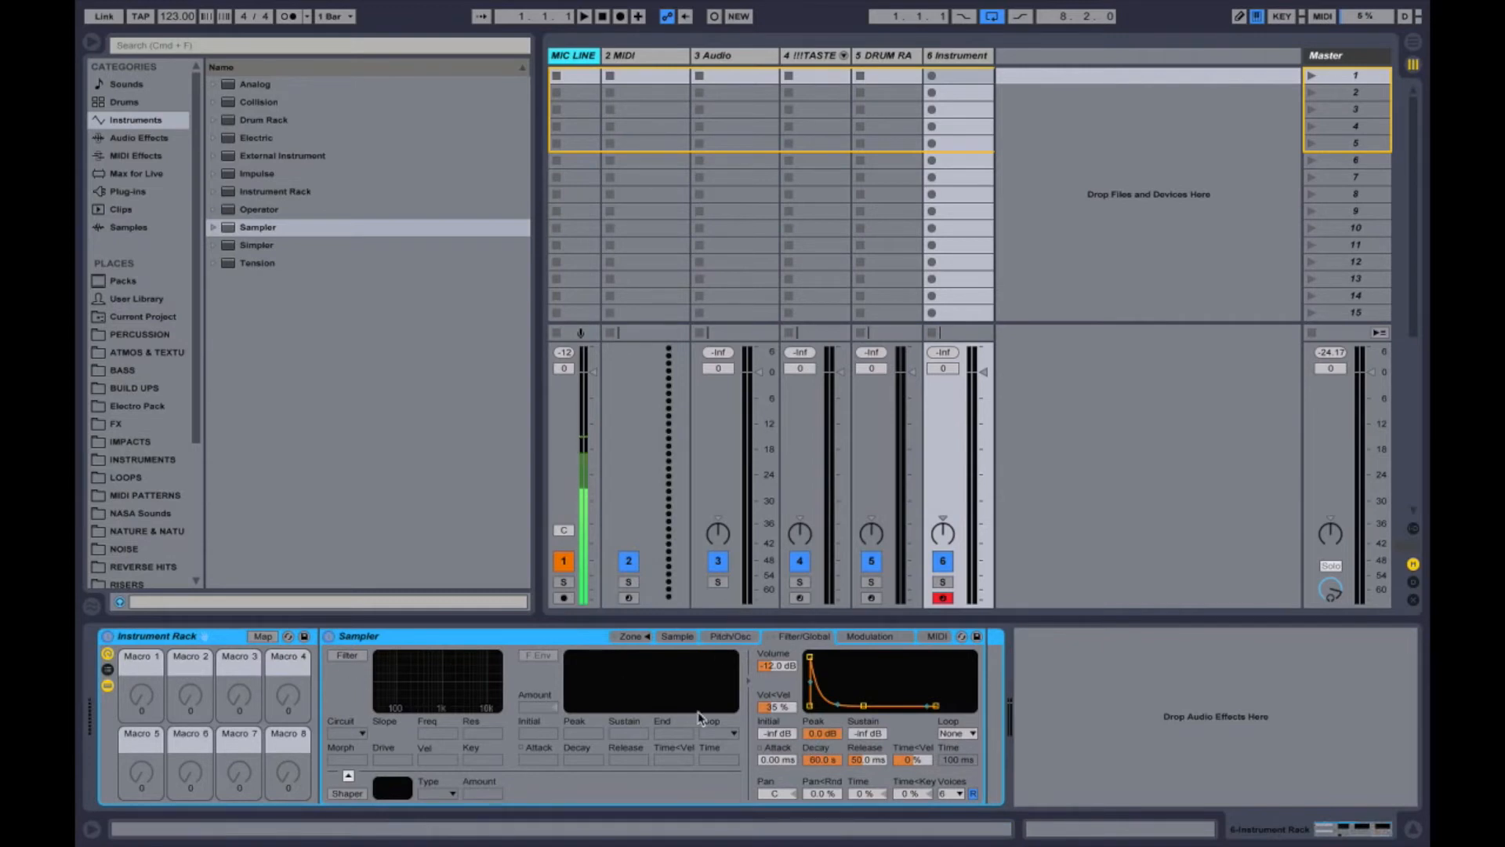
Map the Sampler's volume envelope decay to Macro 3 and raise that macro to 789 ms.
right_click(829, 761)
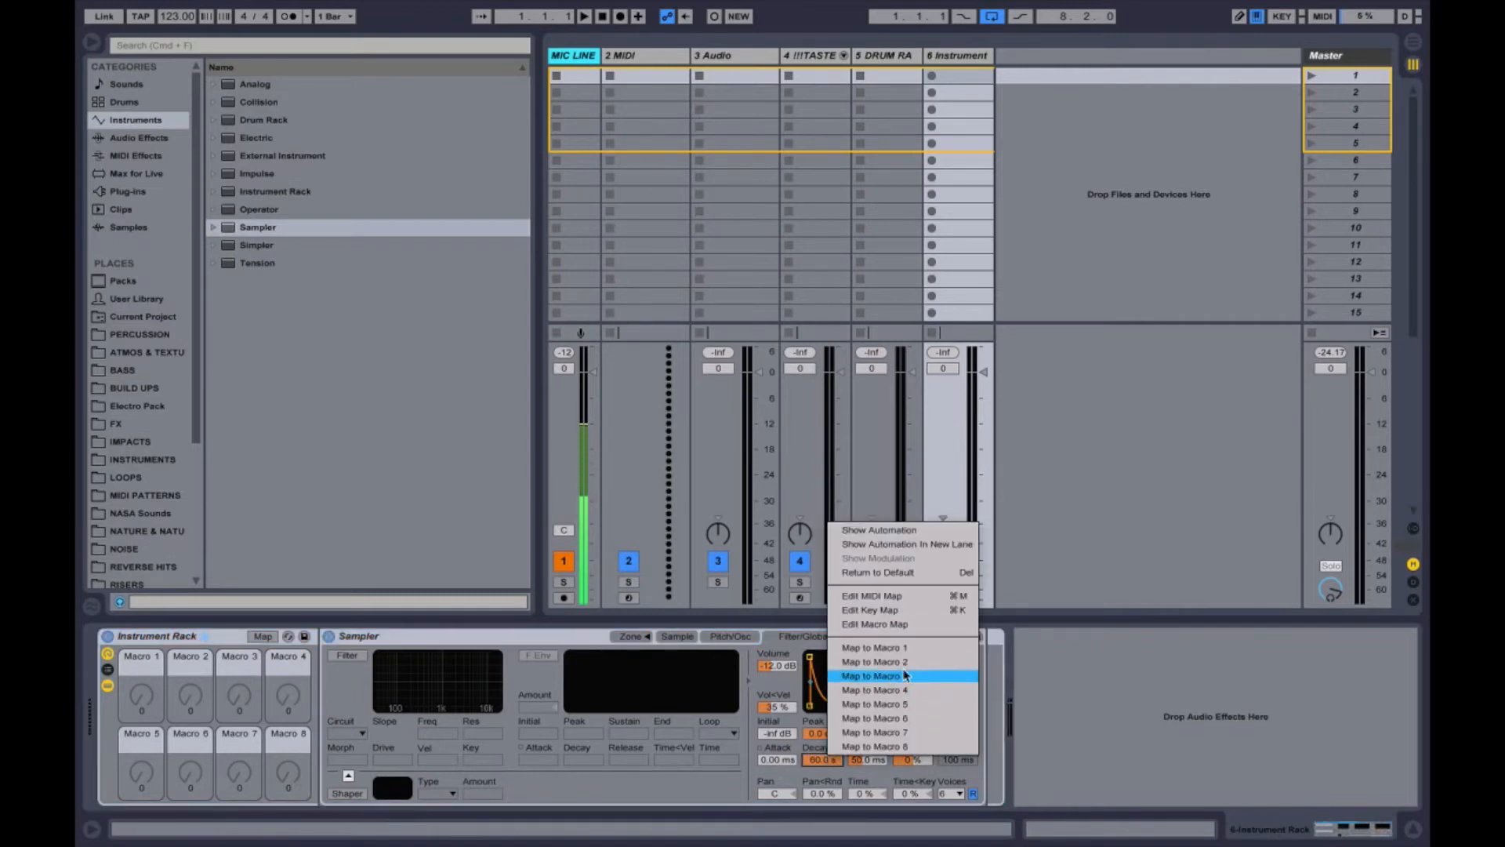
click(904, 676)
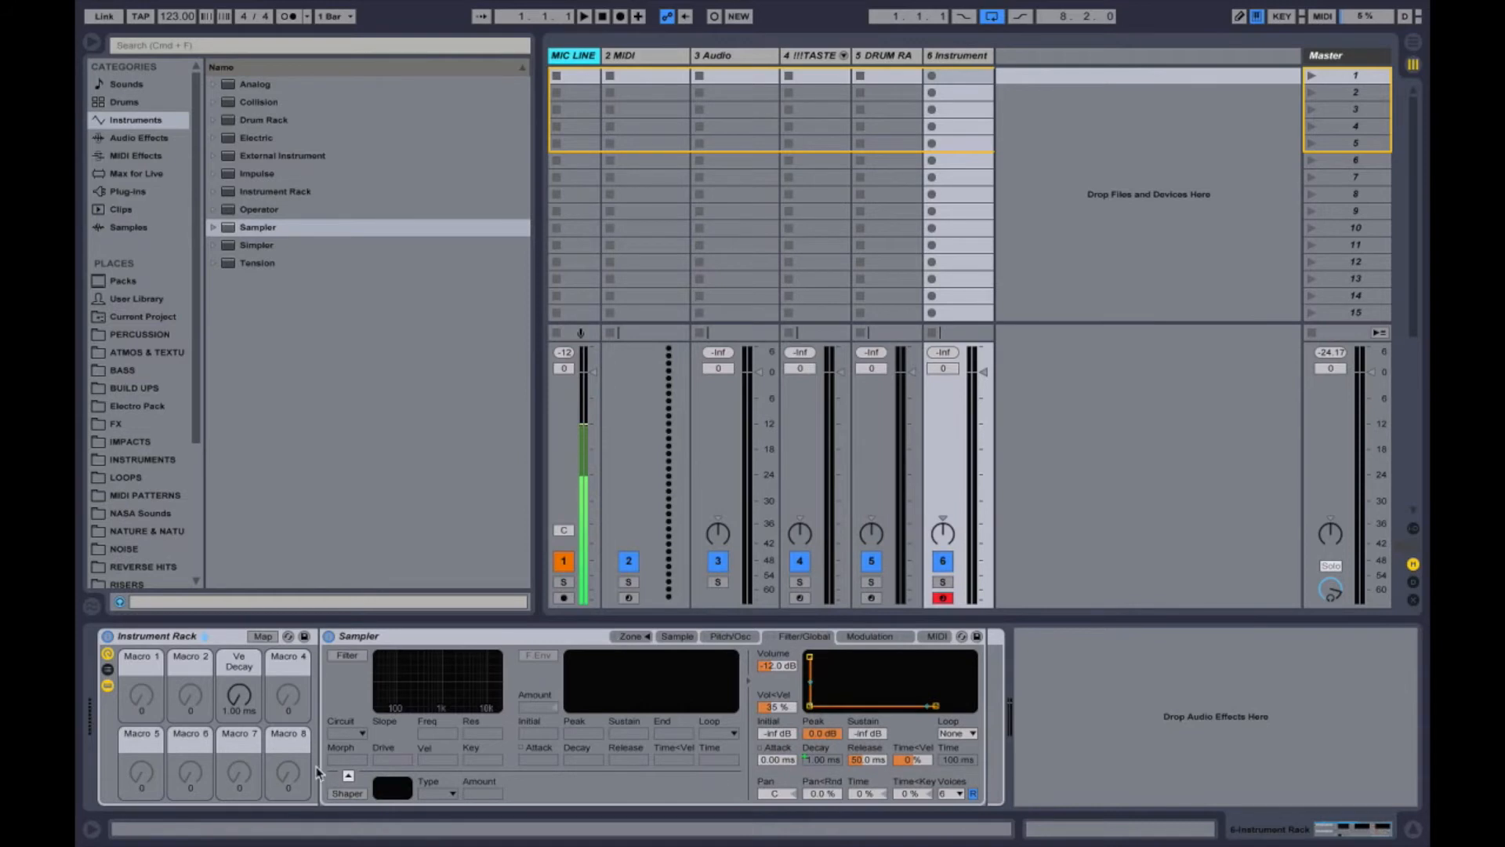
drag(239, 694, 239, 655)
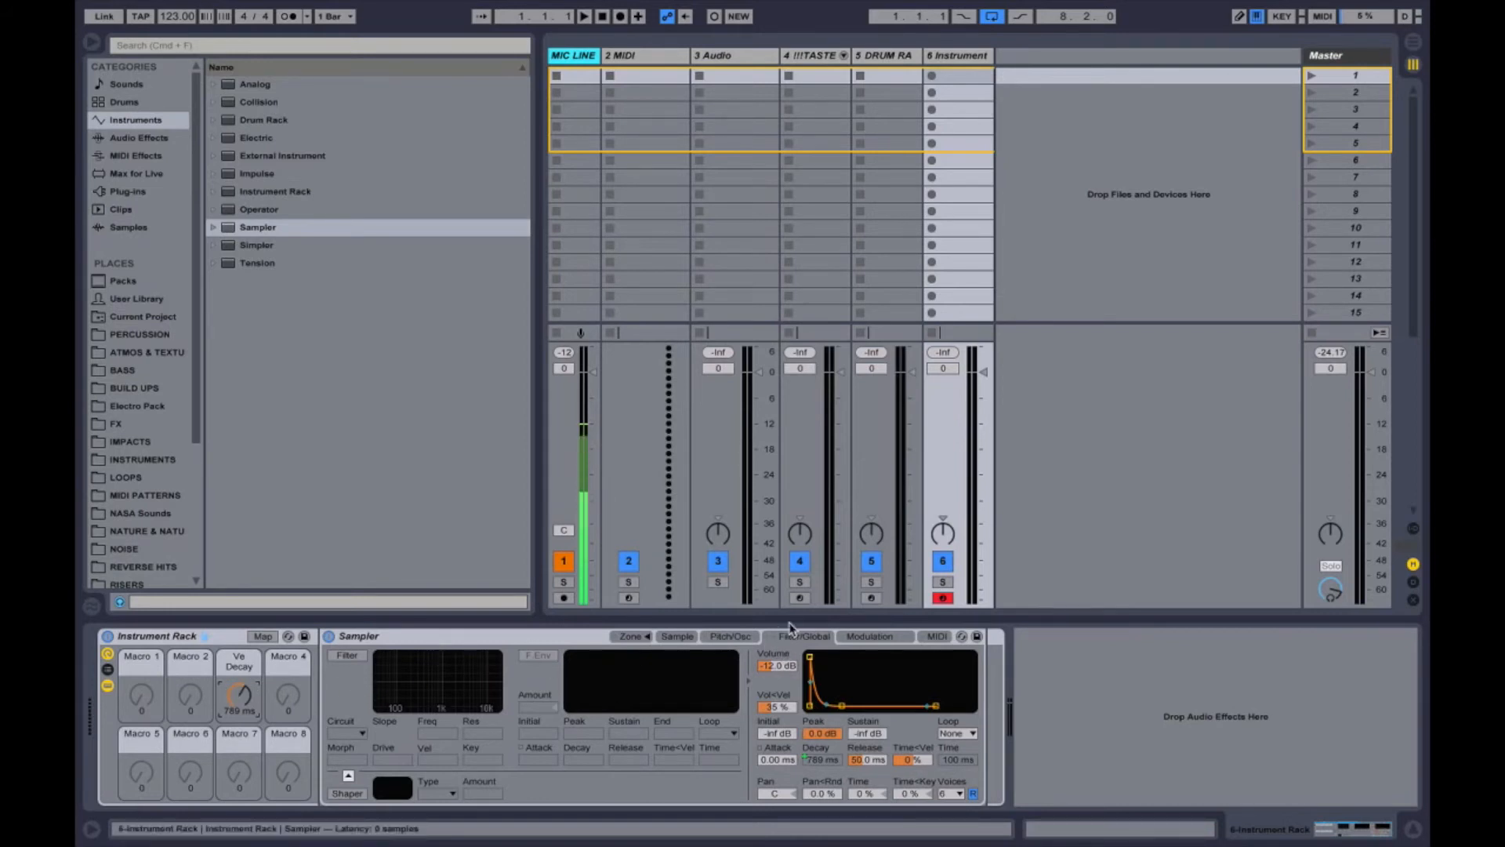
Look through the Sampler's modulation, sample and pitch settings for further mappable parameters, and select the whole Instrument Rack.
click(718, 636)
click(868, 636)
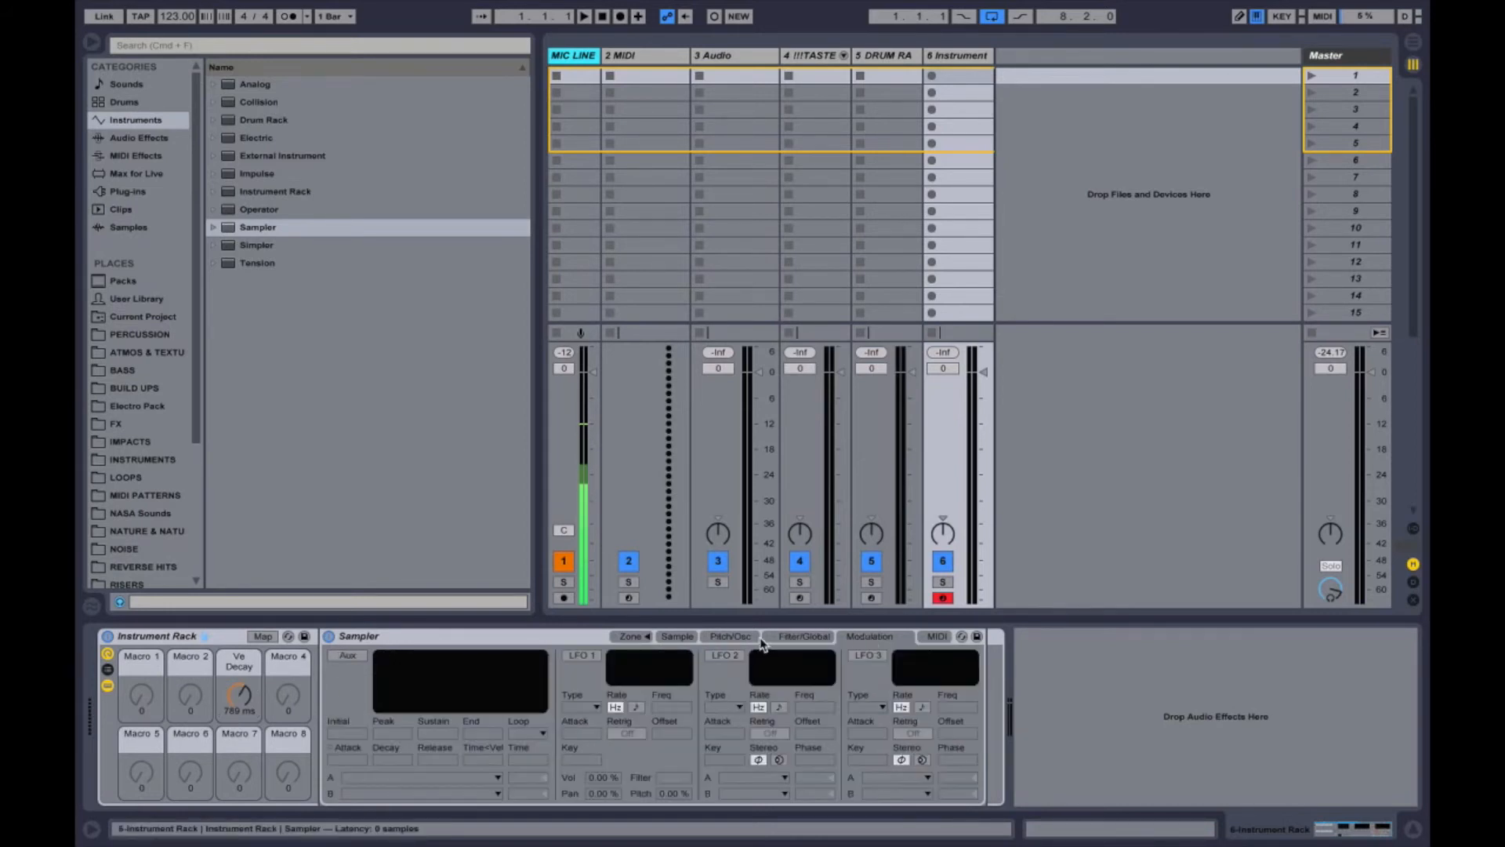
click(676, 637)
click(733, 637)
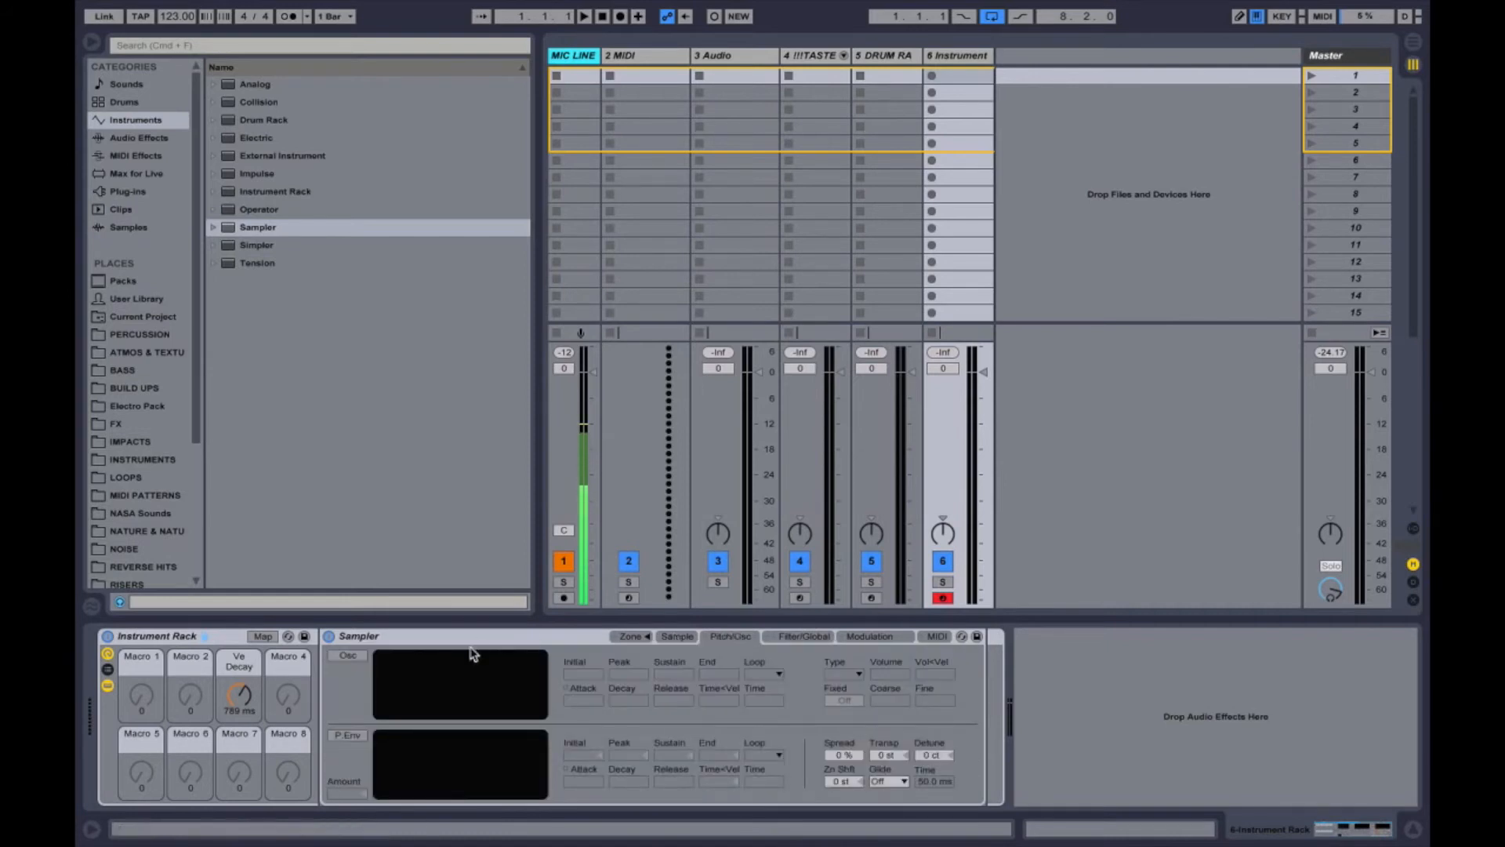
click(204, 638)
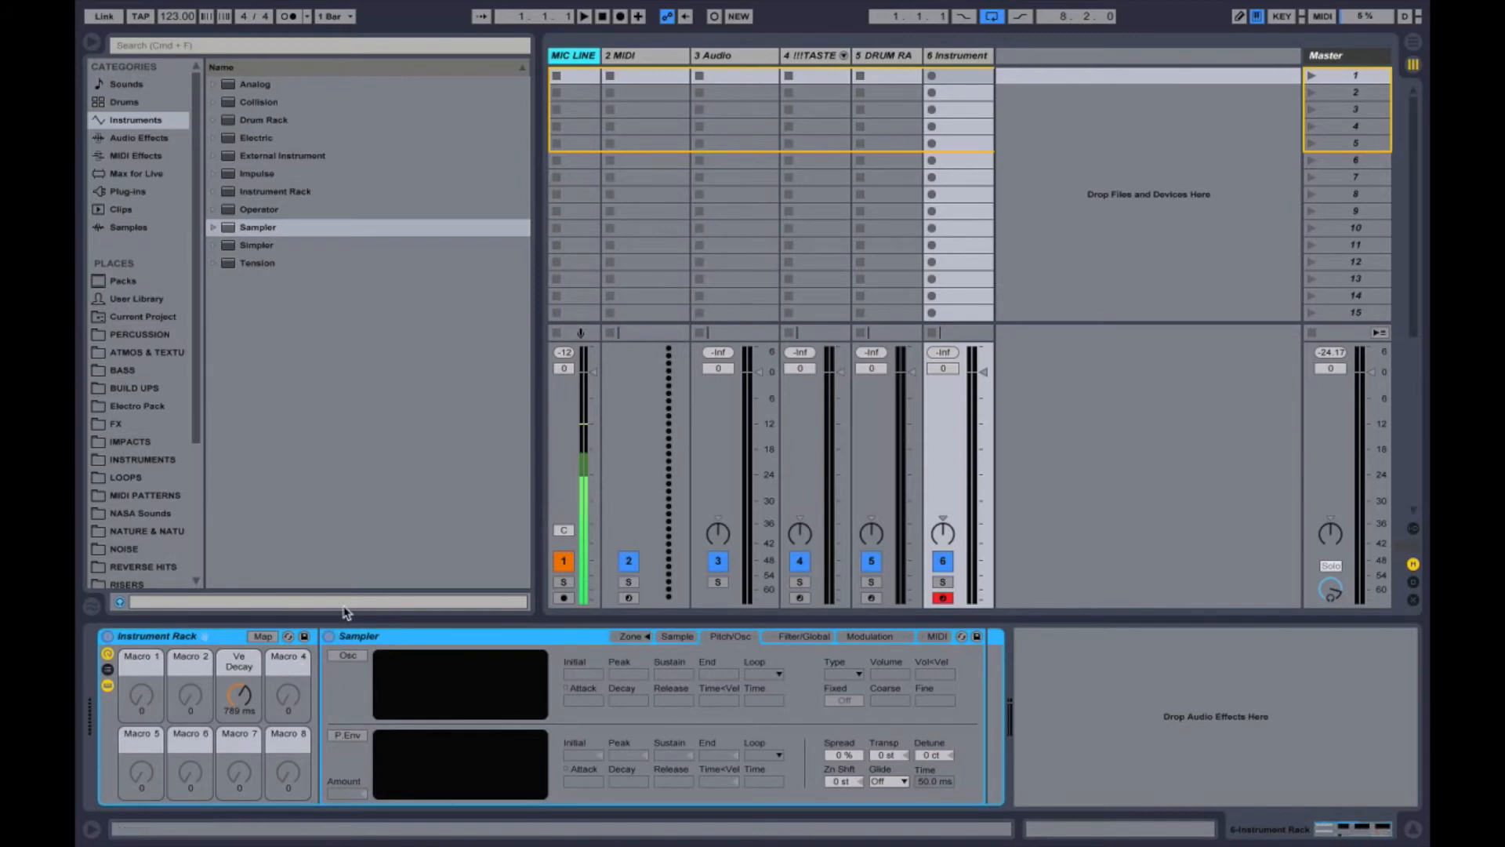
Compare the clap's rack and the new Instrument Rack with the On Drum Rack defaults folder, and collapse the Defaults folder.
click(886, 57)
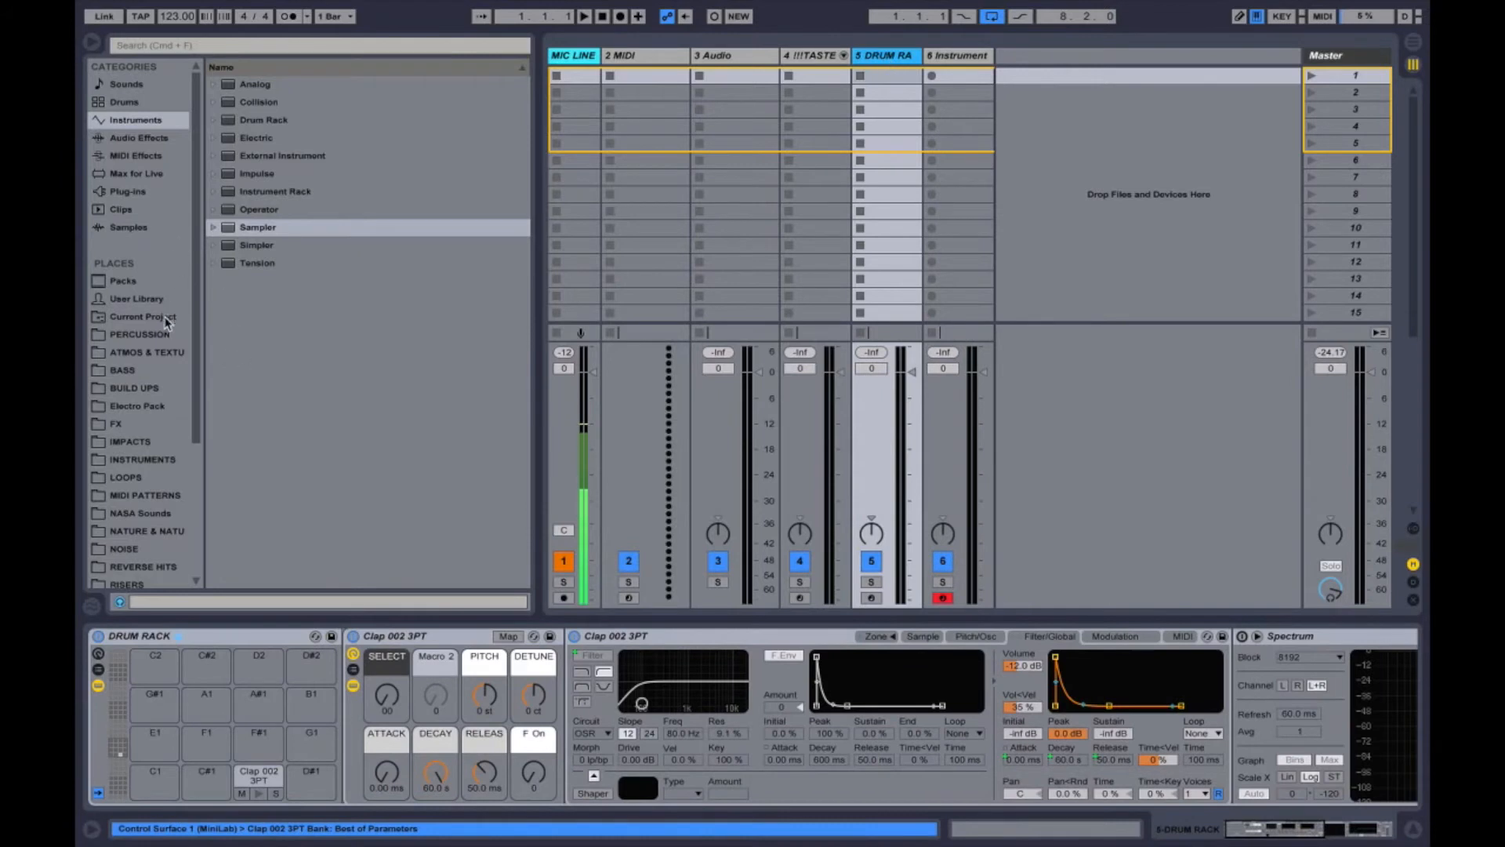
click(137, 299)
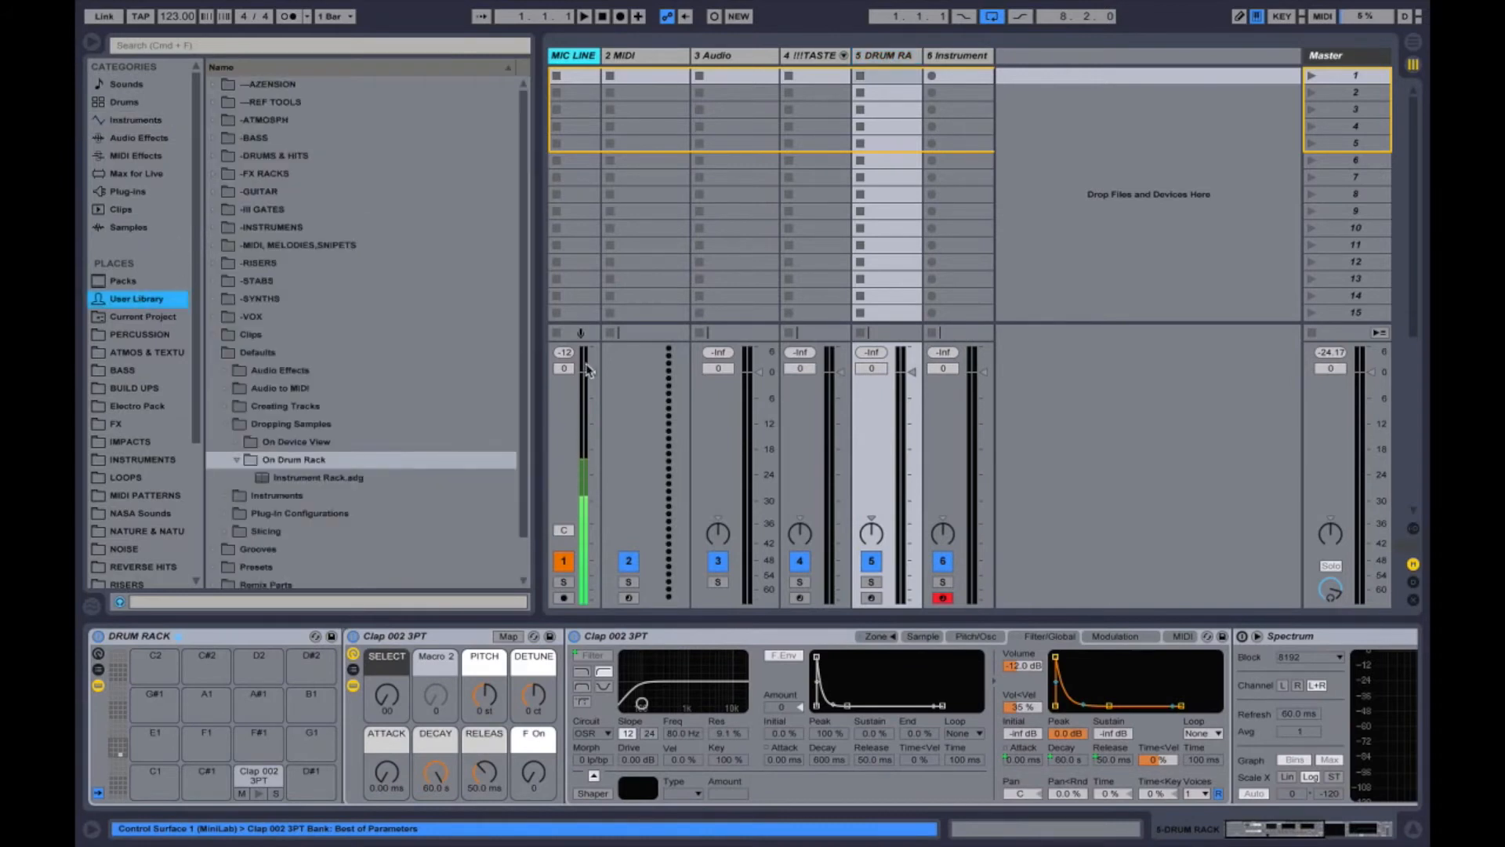
click(959, 57)
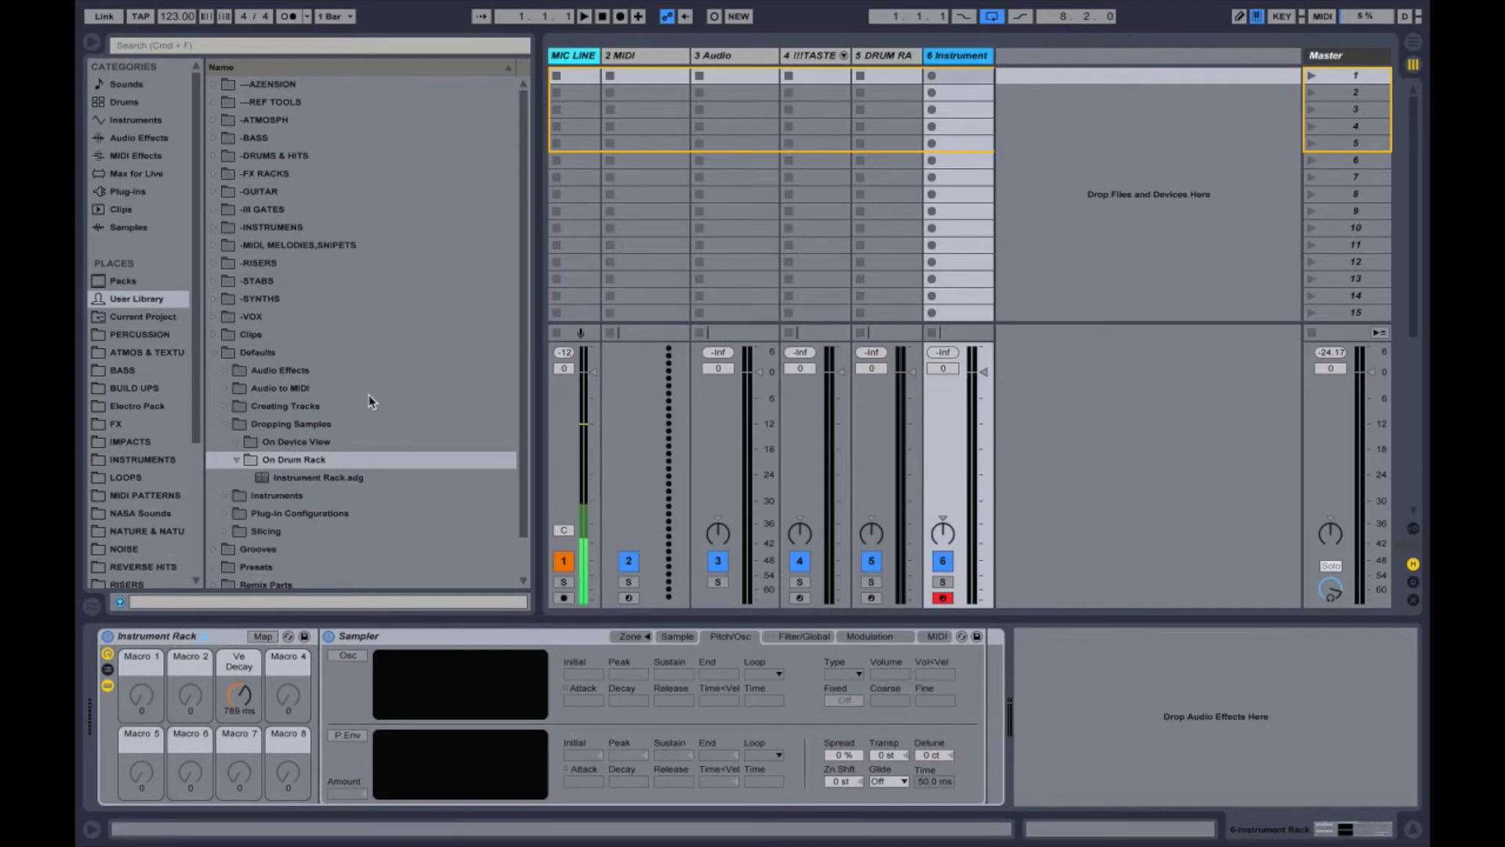
click(236, 460)
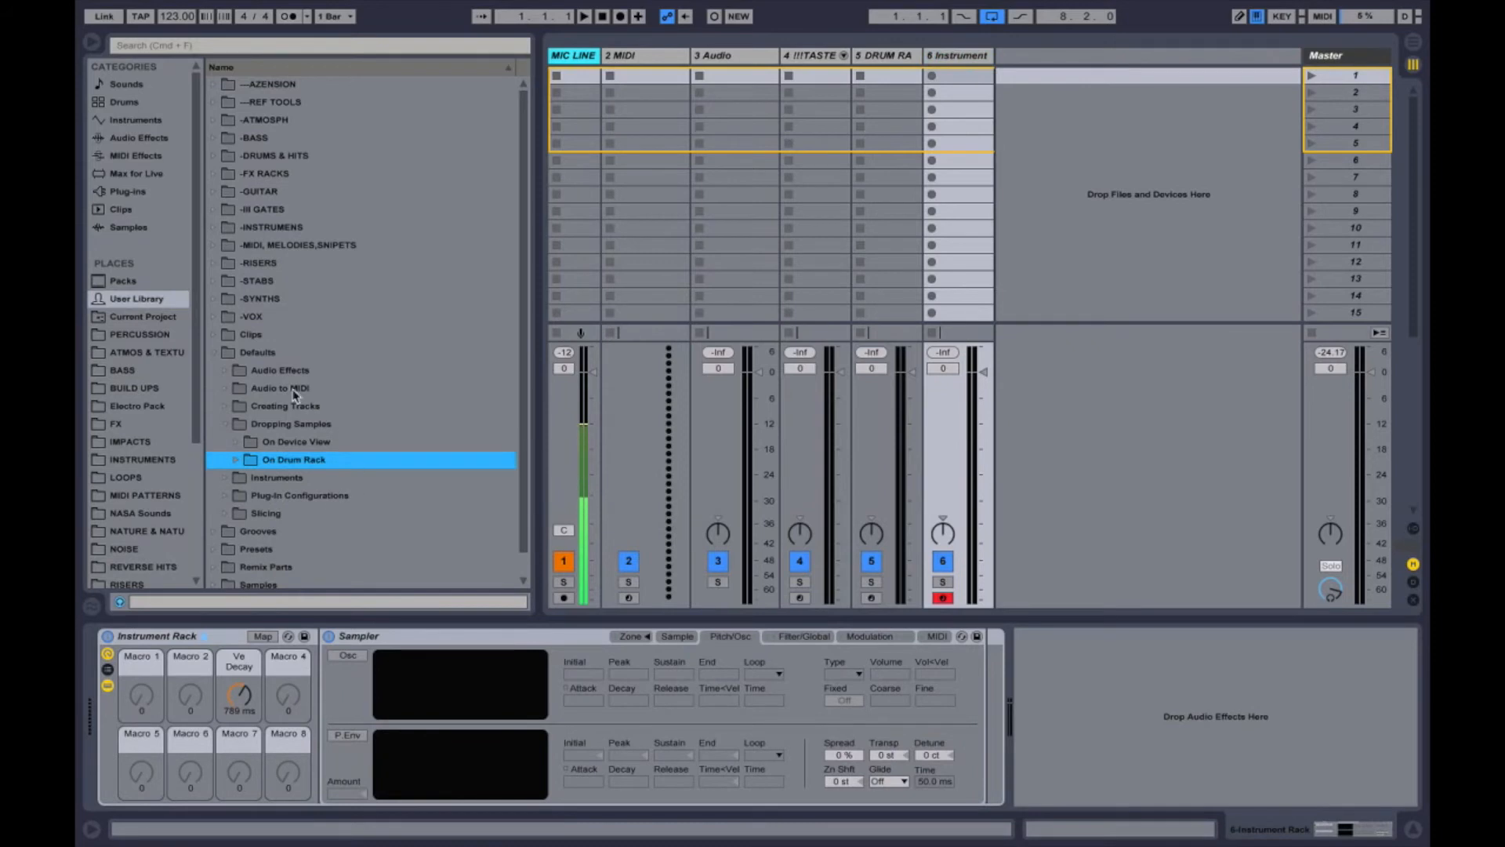
click(214, 353)
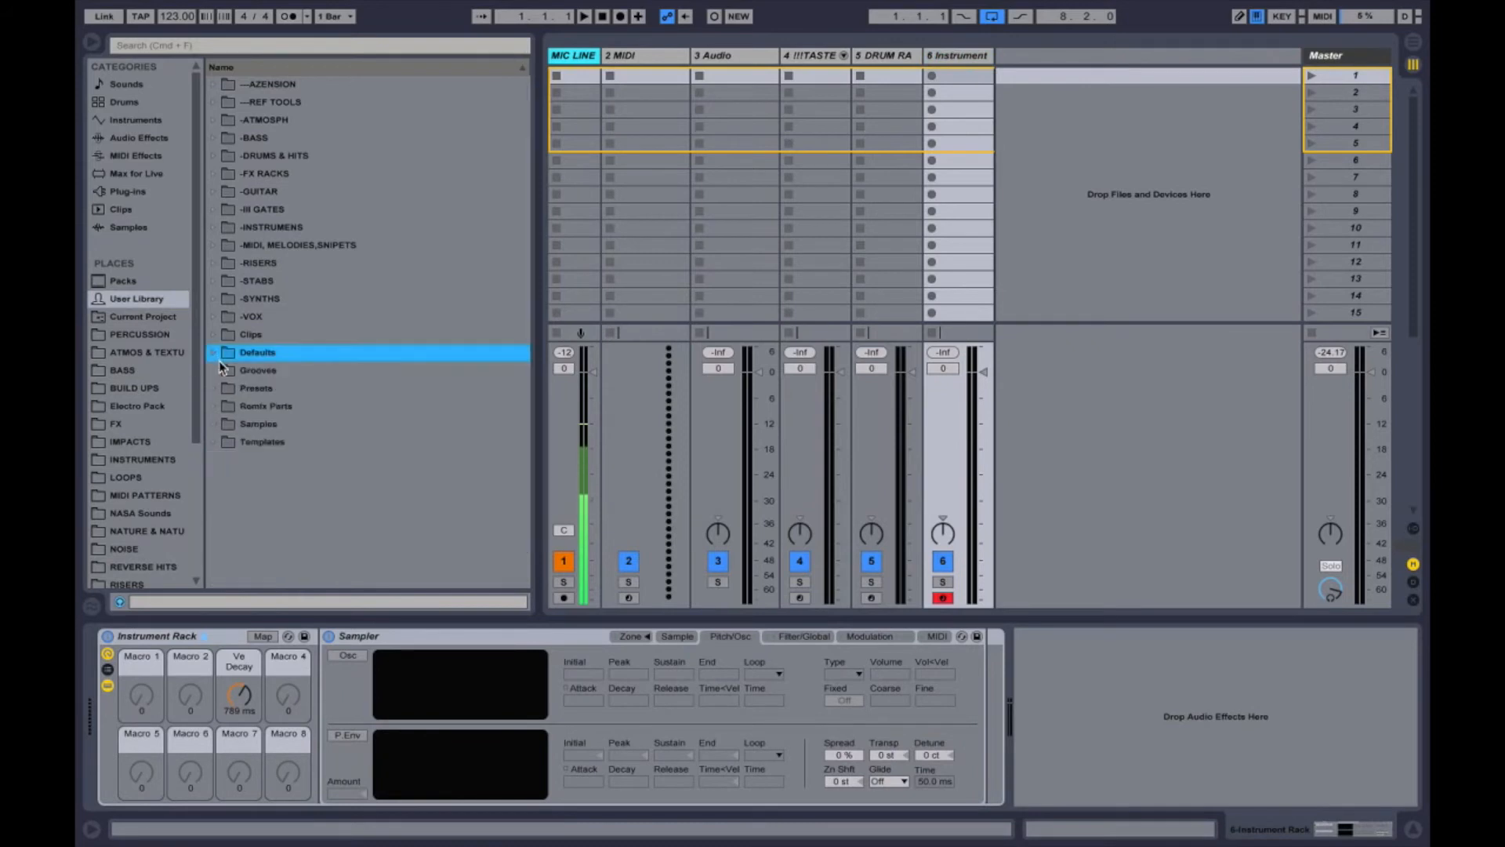
View the Clap 002 3PT device chain once more and delete both the Drum Rack and Instrument Rack demonstration tracks.
click(886, 57)
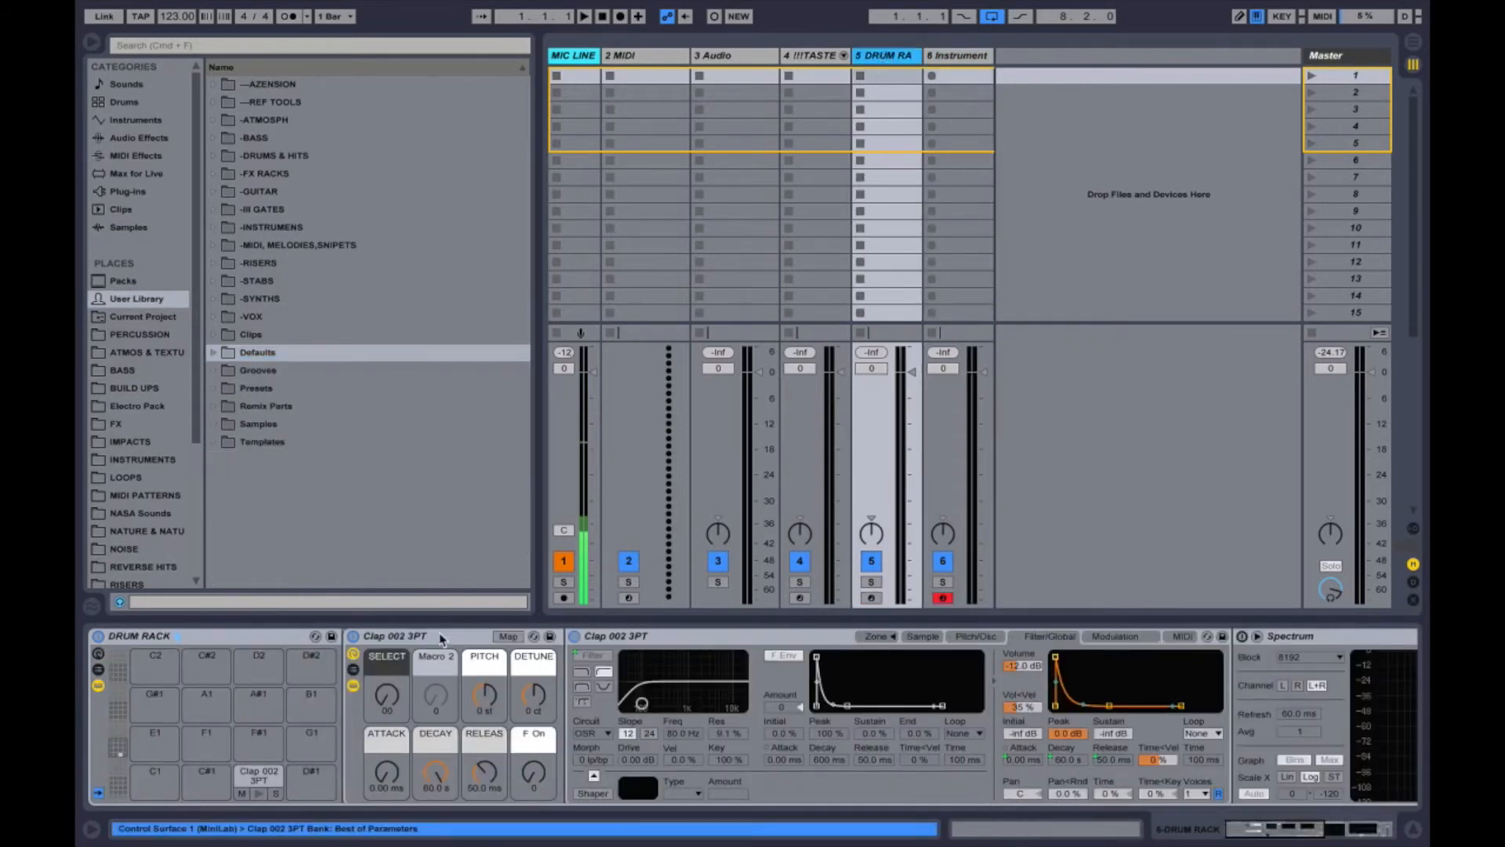
scroll(441, 639, down, 3)
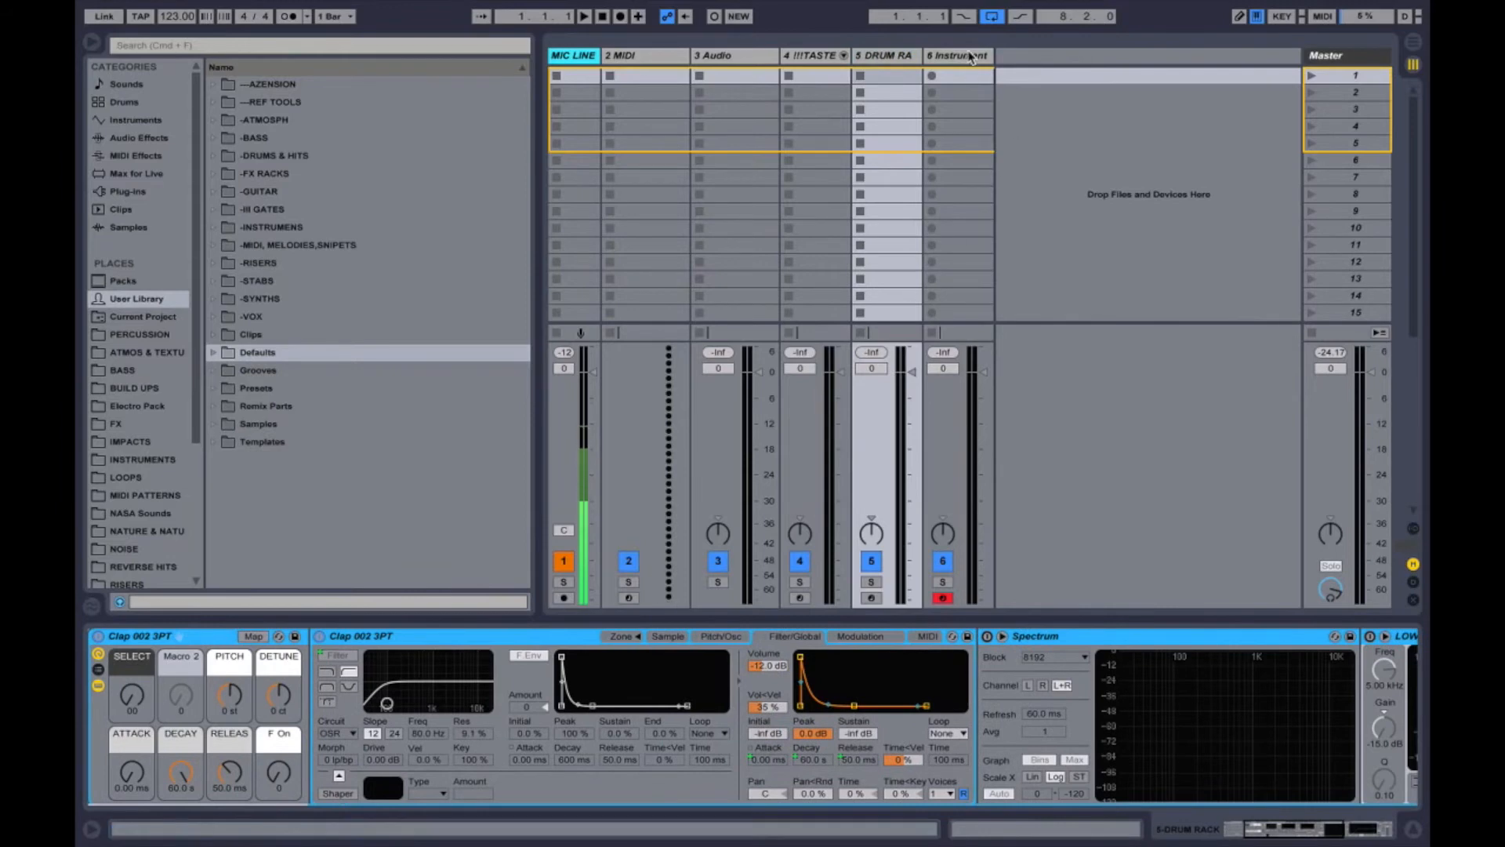
click(972, 56)
click(883, 55)
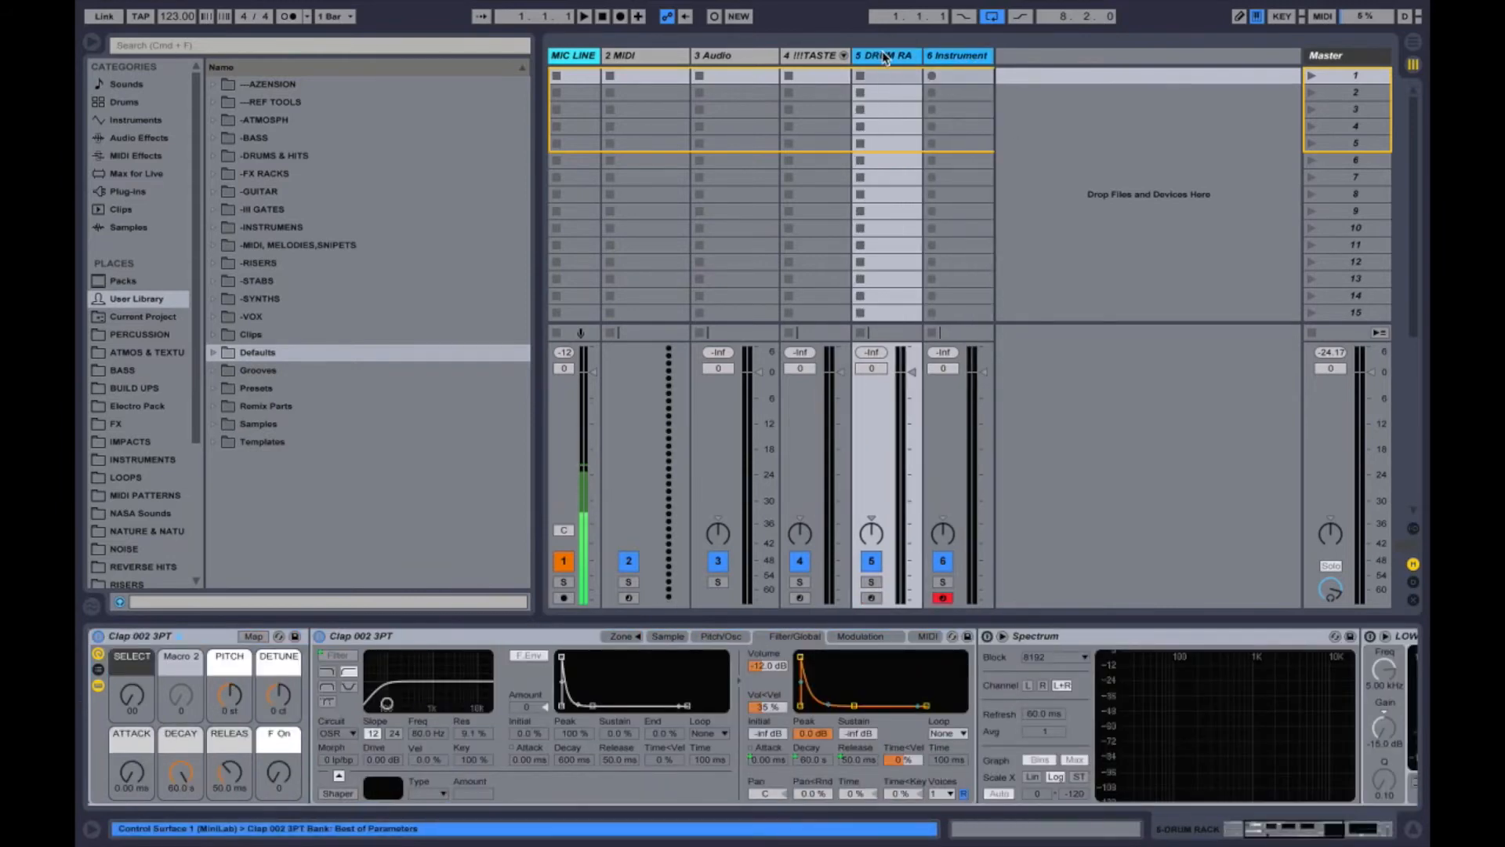
key(Delete)
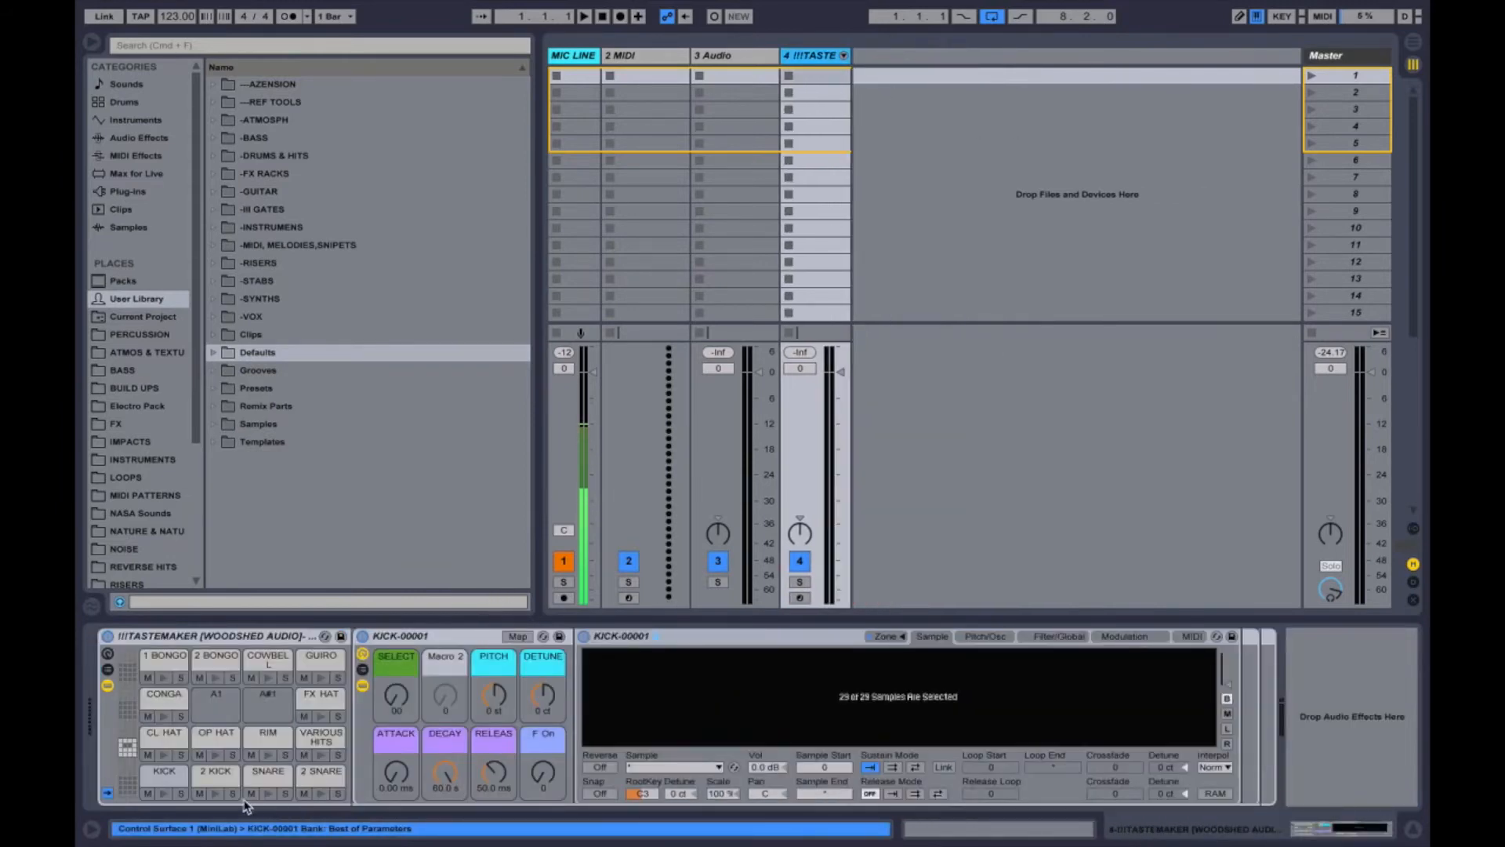
Examine the KICK pad's Sampler, including its filter, volume envelope and modulation settings.
click(163, 773)
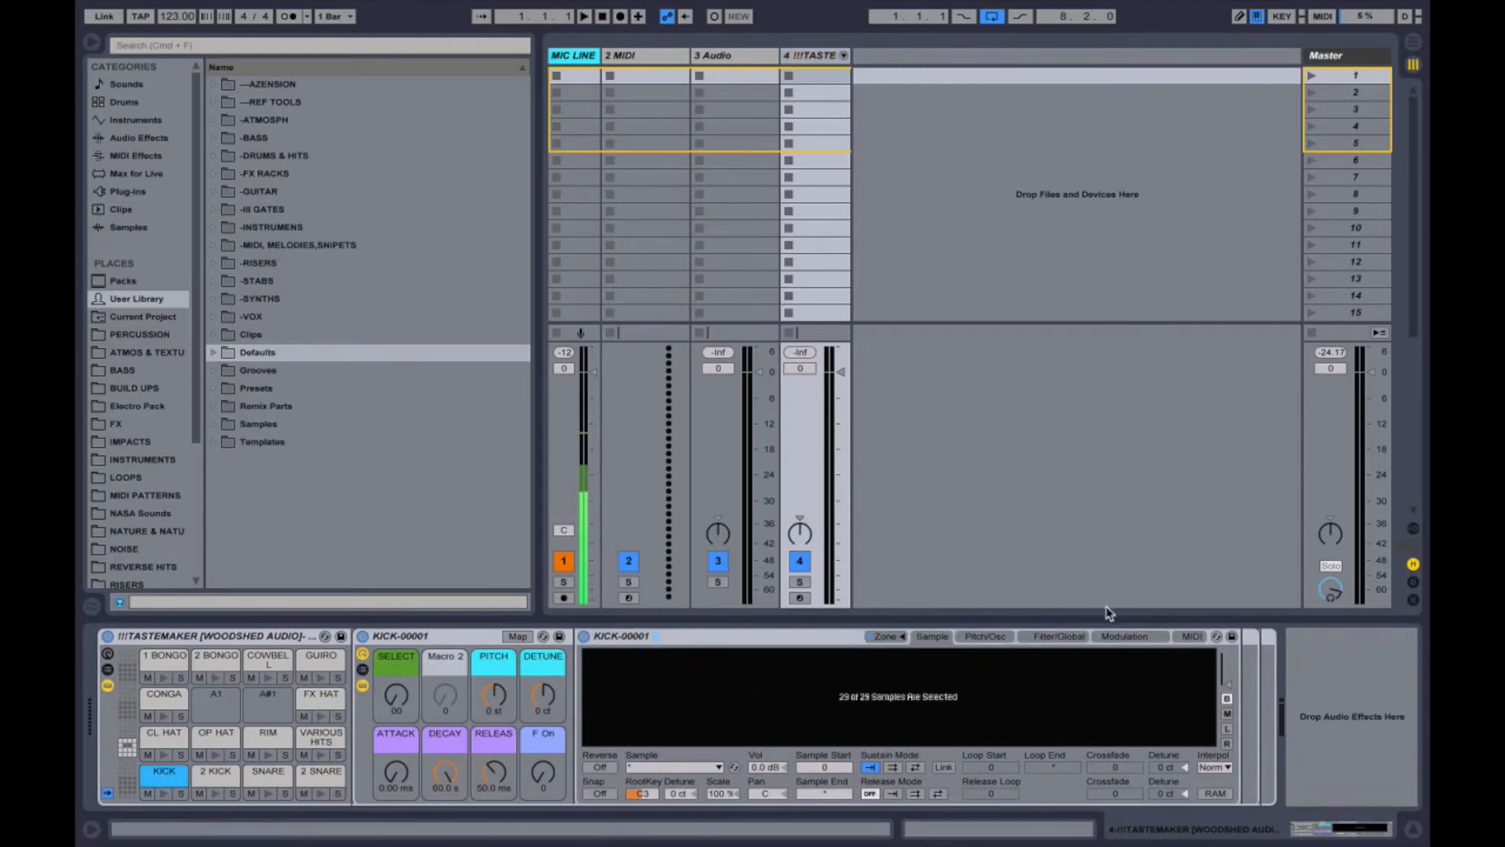
click(1059, 637)
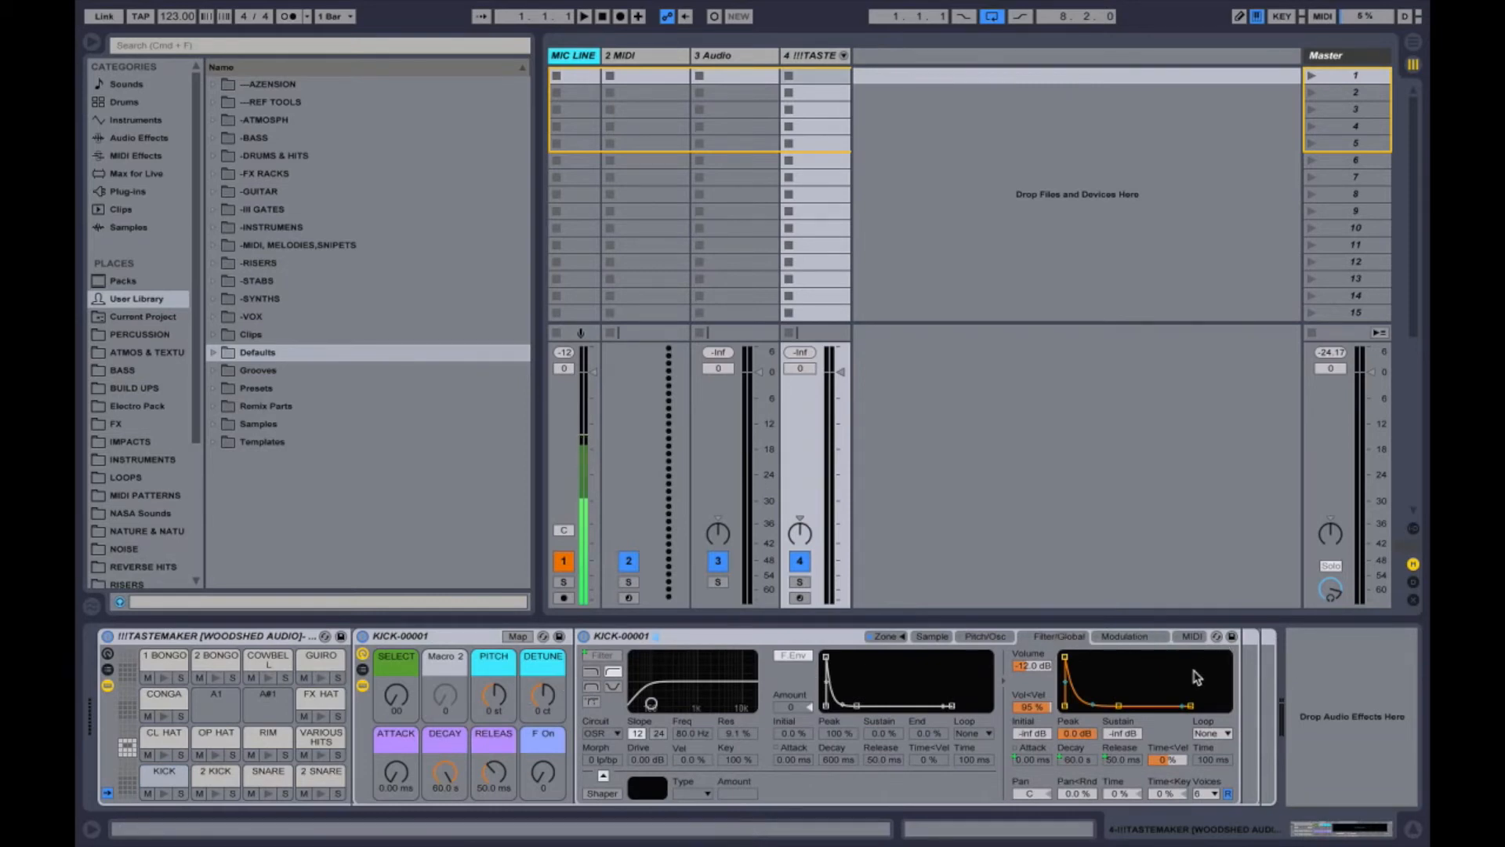
click(1131, 637)
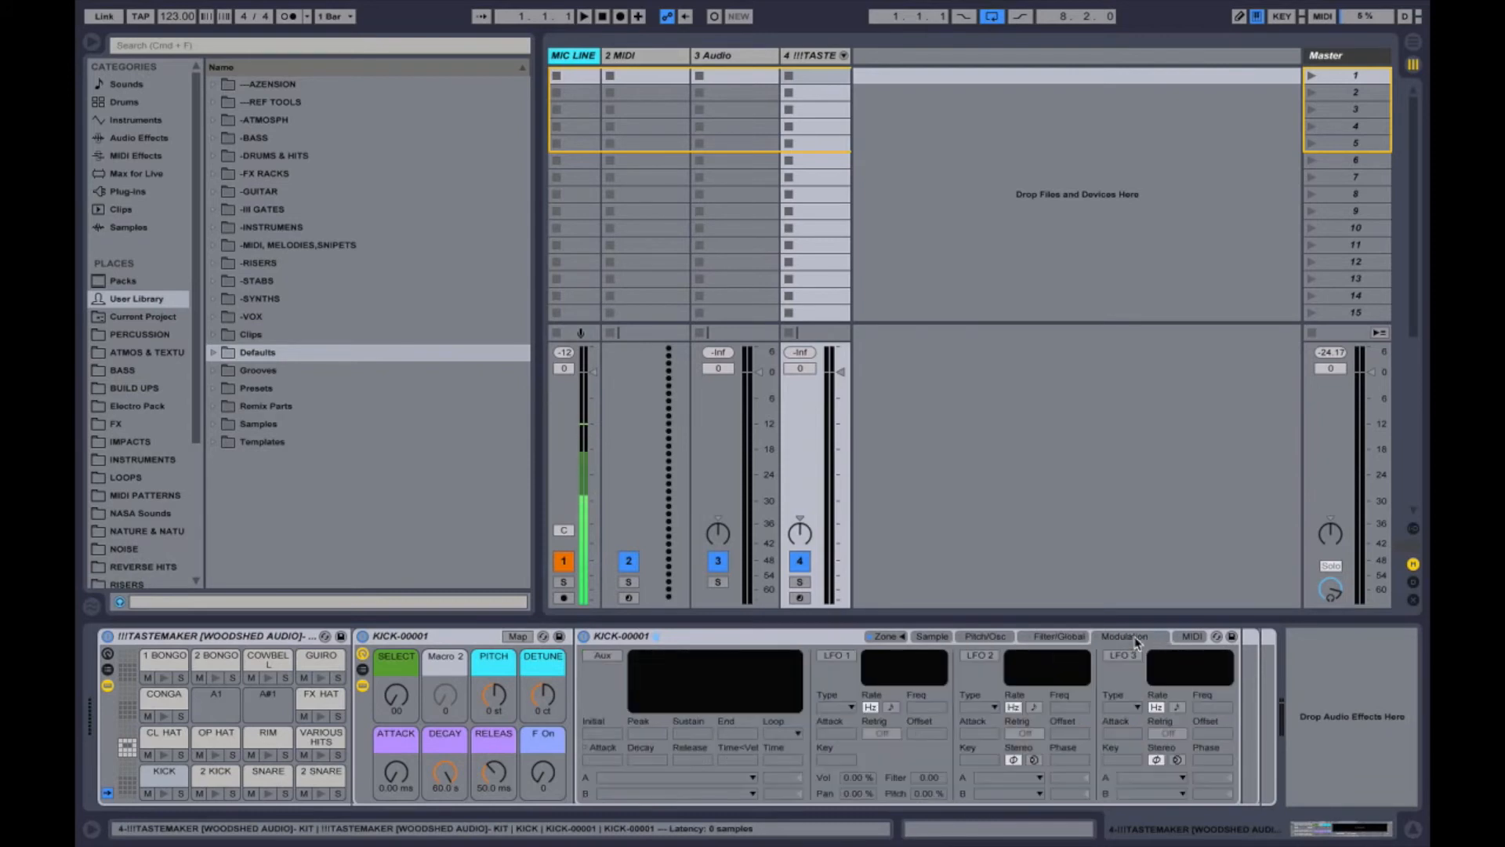
Compare the device chains of the 2 SNARE, open hat and FX HAT pads, including their LOW CUT equalizers.
click(311, 777)
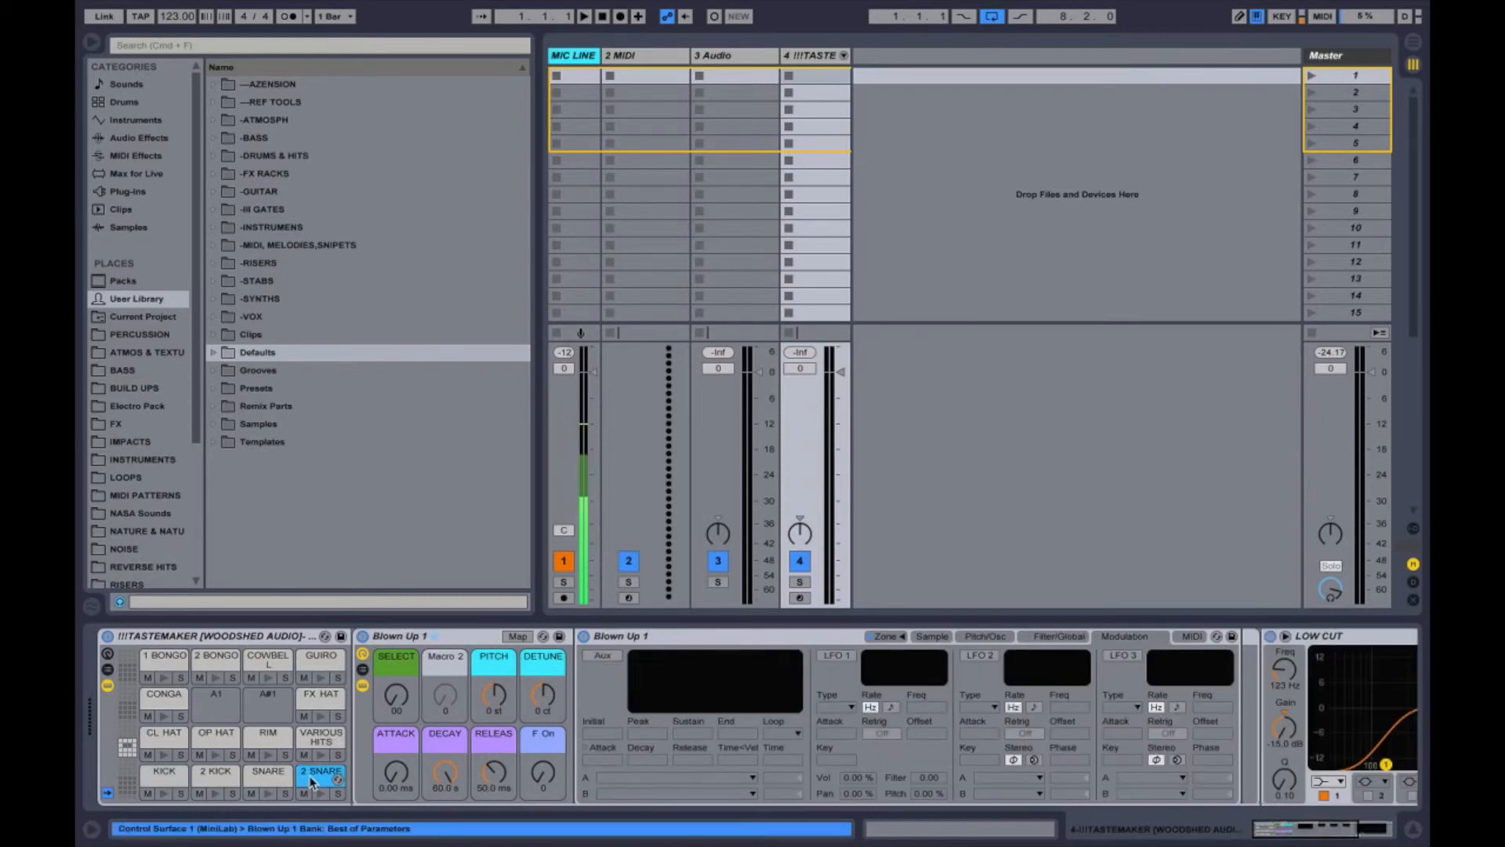
scroll(962, 710, right, 5)
scroll(426, 715, left, 3)
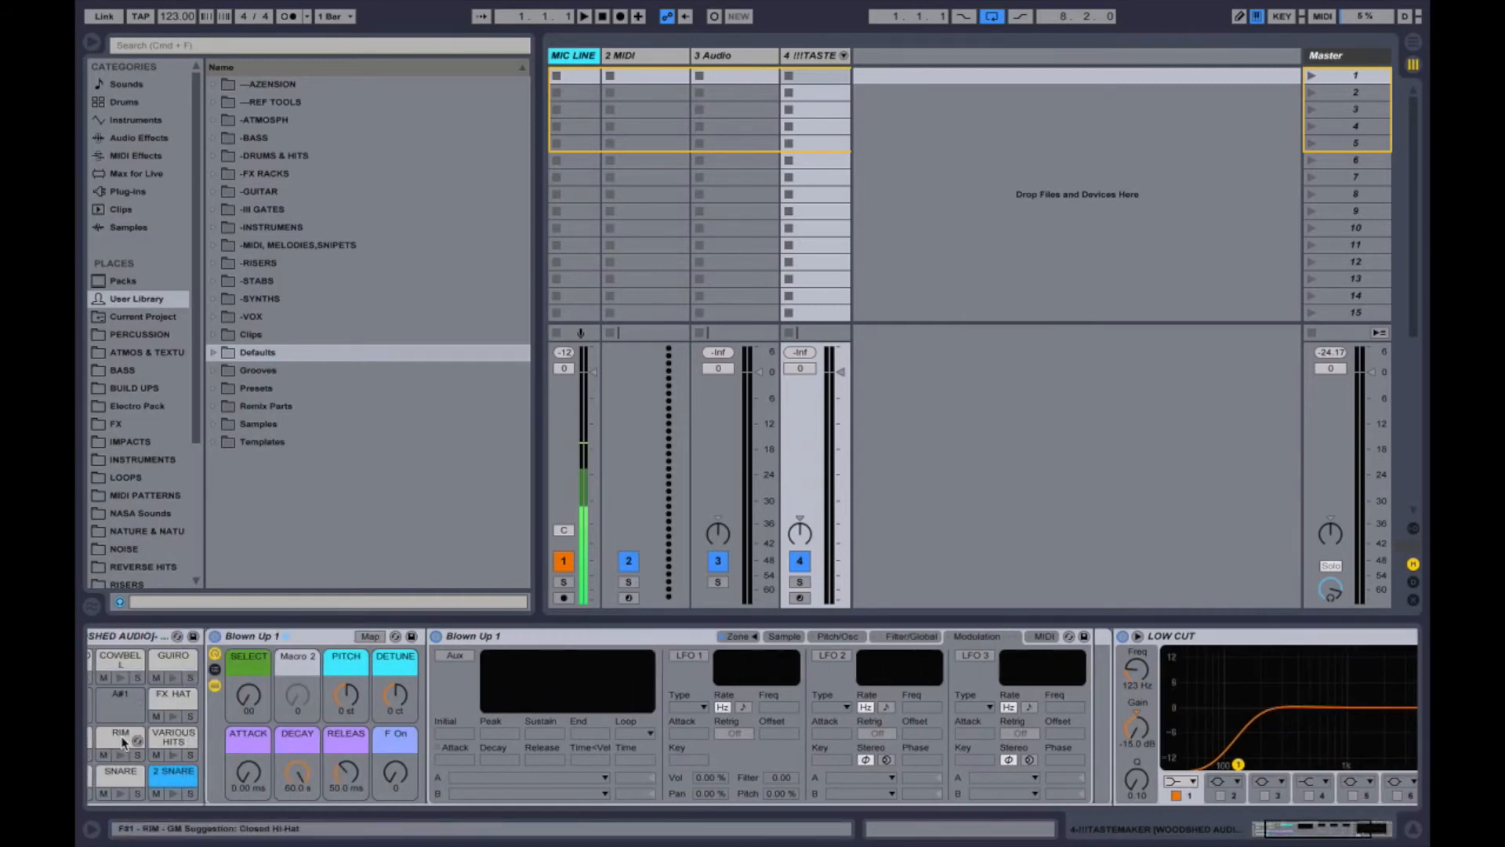
click(122, 742)
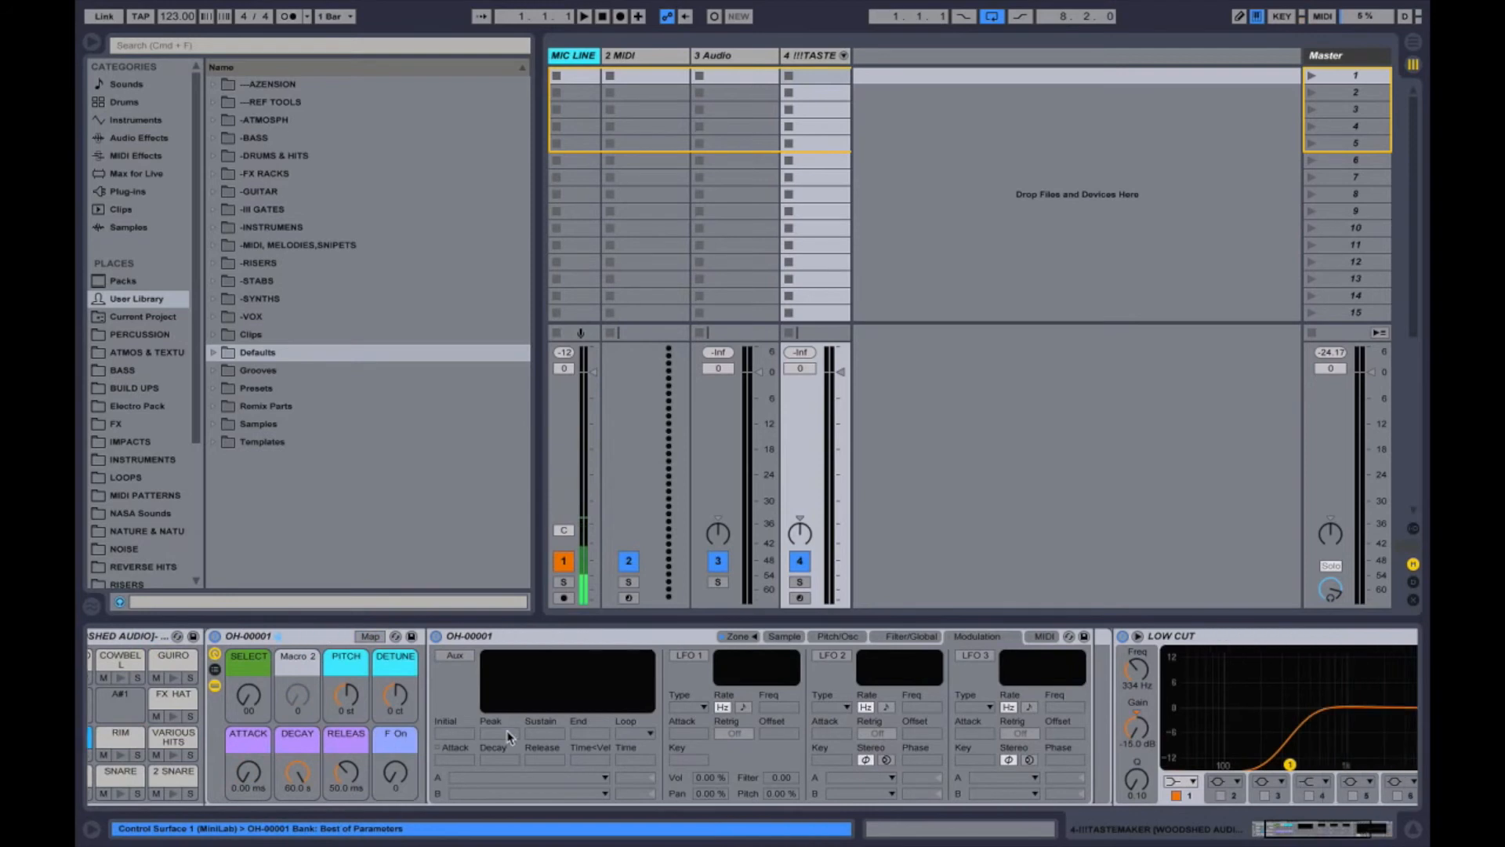
scroll(507, 729, right, 3)
scroll(345, 728, left, 4)
scroll(352, 723, right, 1)
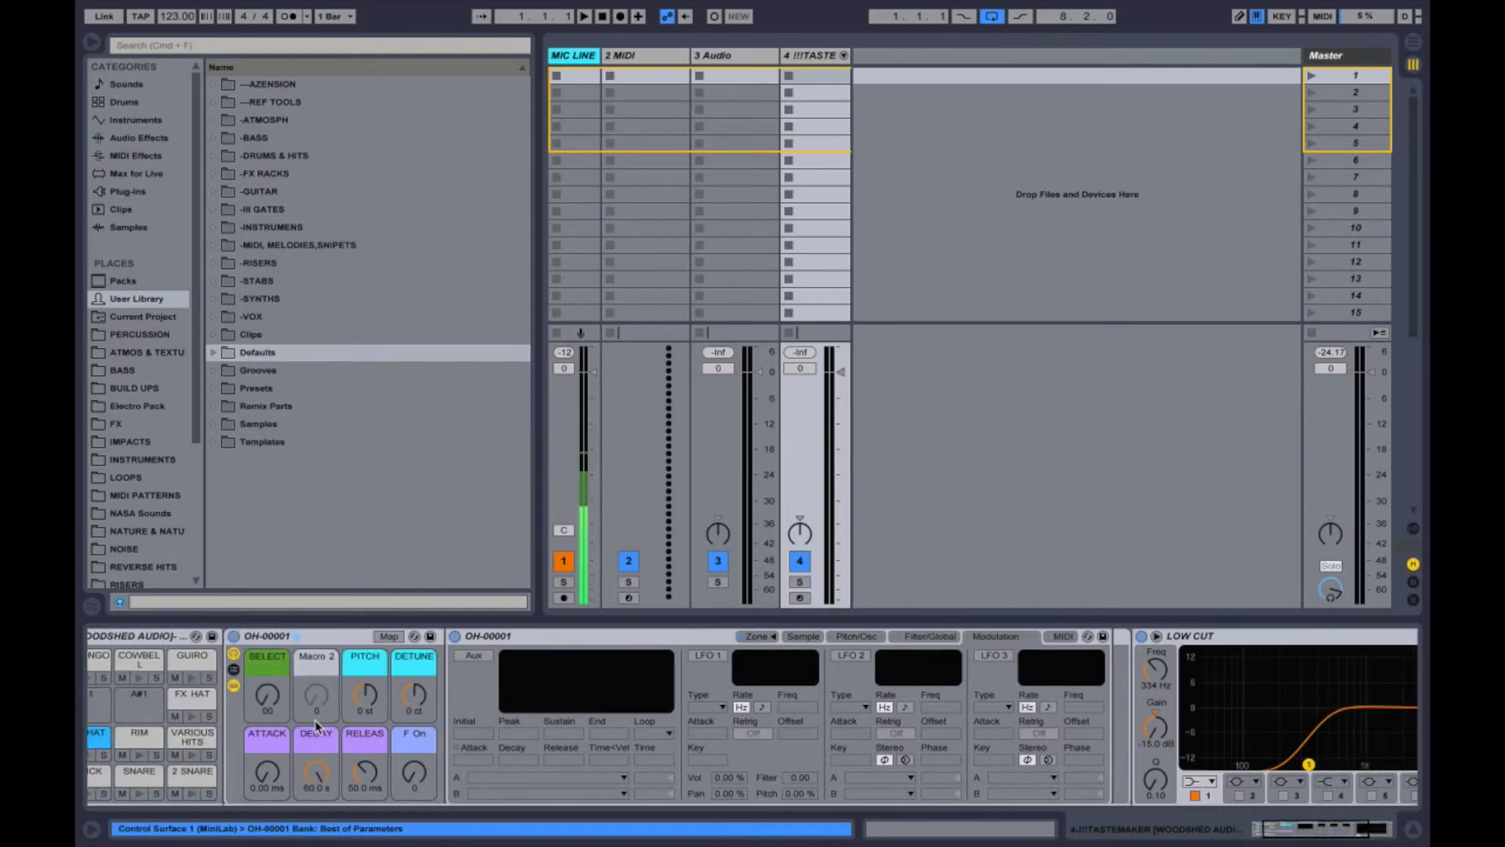
scroll(317, 726, left, 1)
click(307, 699)
scroll(667, 710, right, 5)
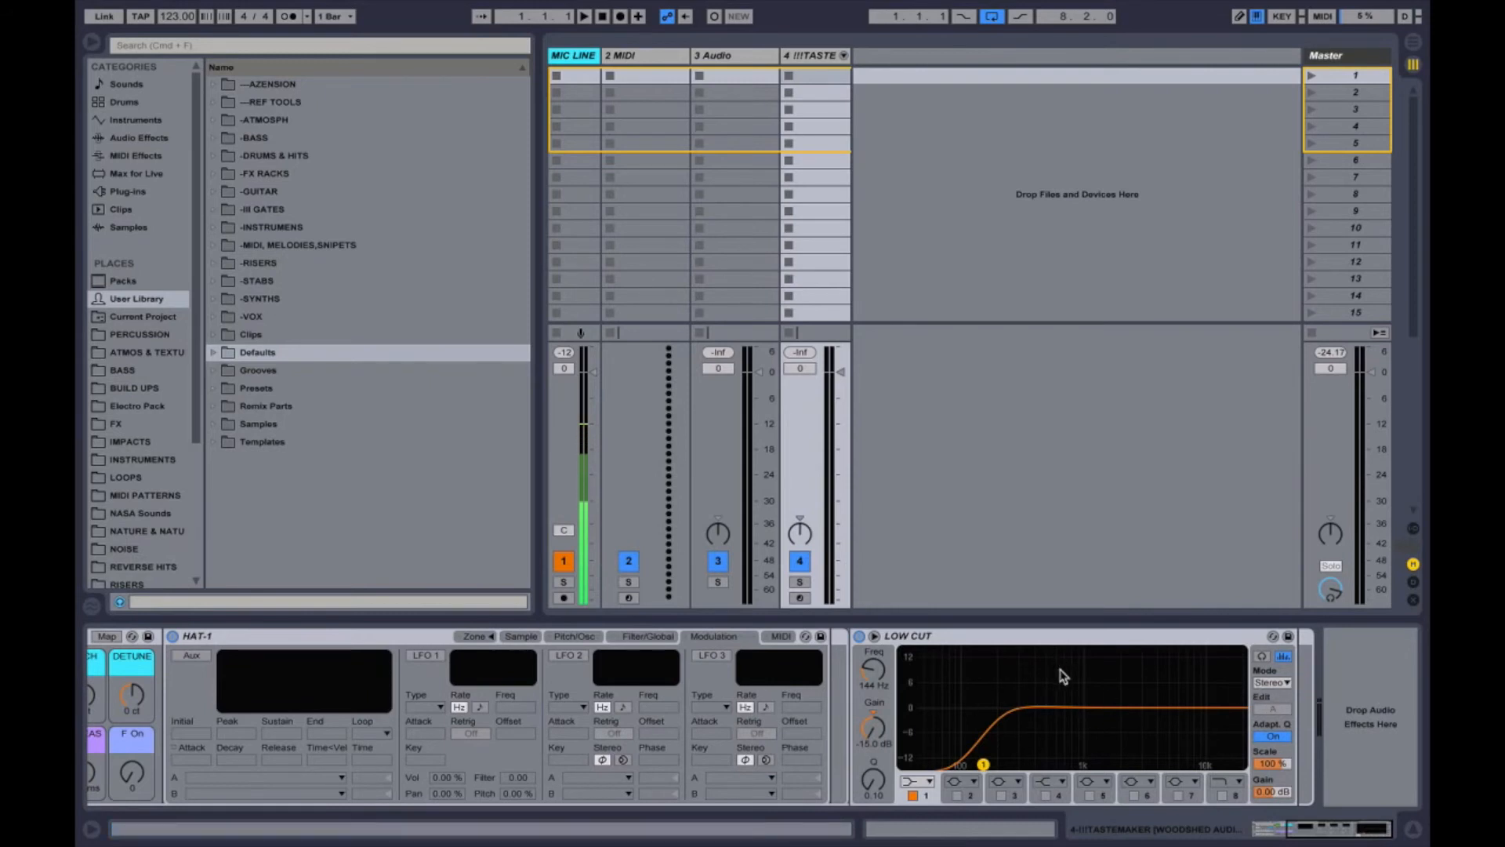
Load the 808-SAMPLER.adg rack from the 808'S folder in -DRUMS & HITS onto track 4, replacing the Tastemaker kit.
click(821, 56)
click(222, 155)
click(223, 155)
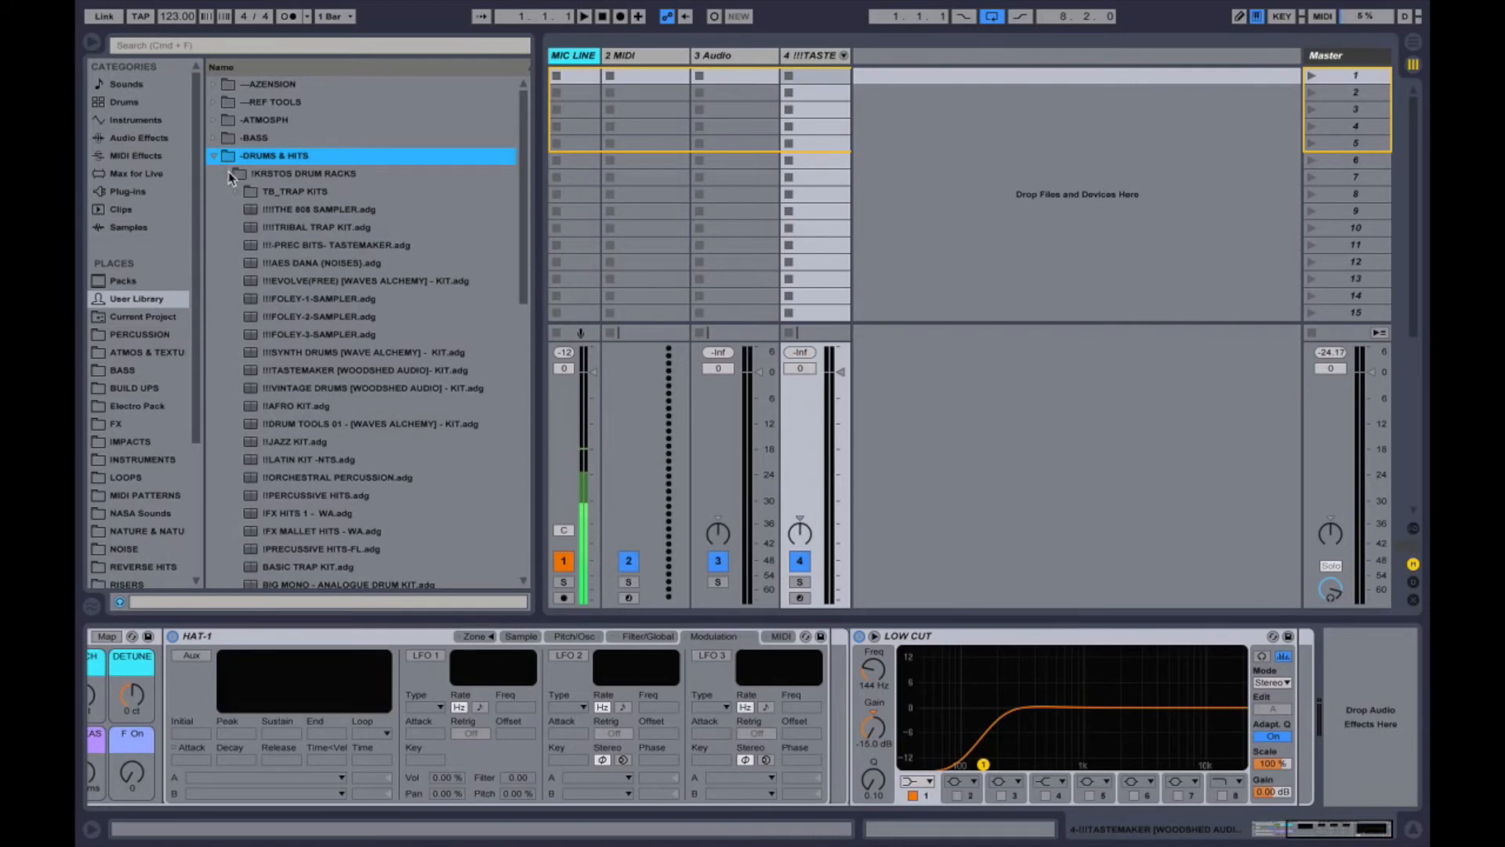
click(231, 174)
click(233, 192)
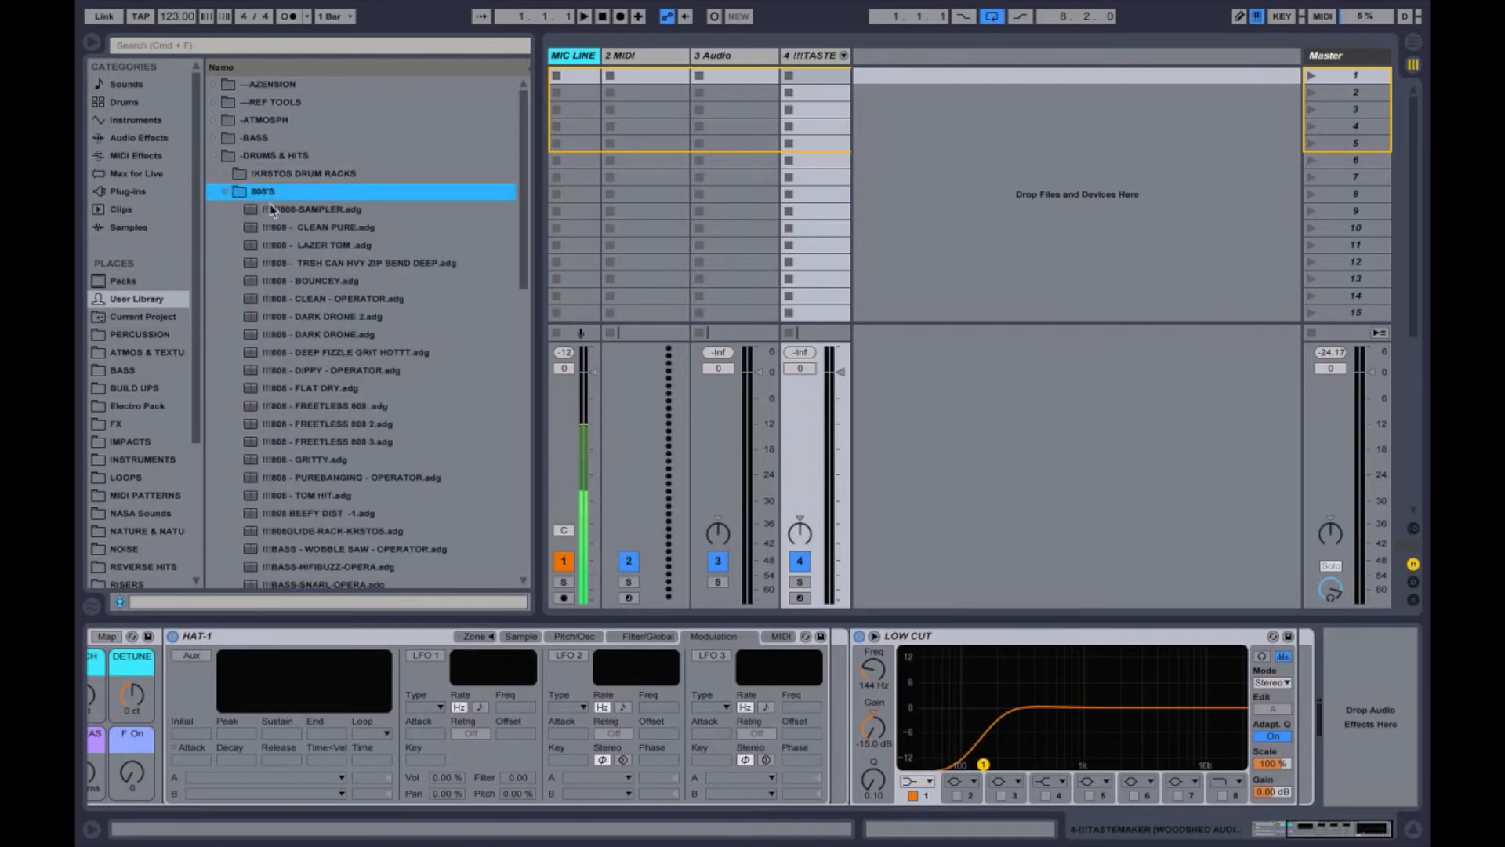
click(253, 209)
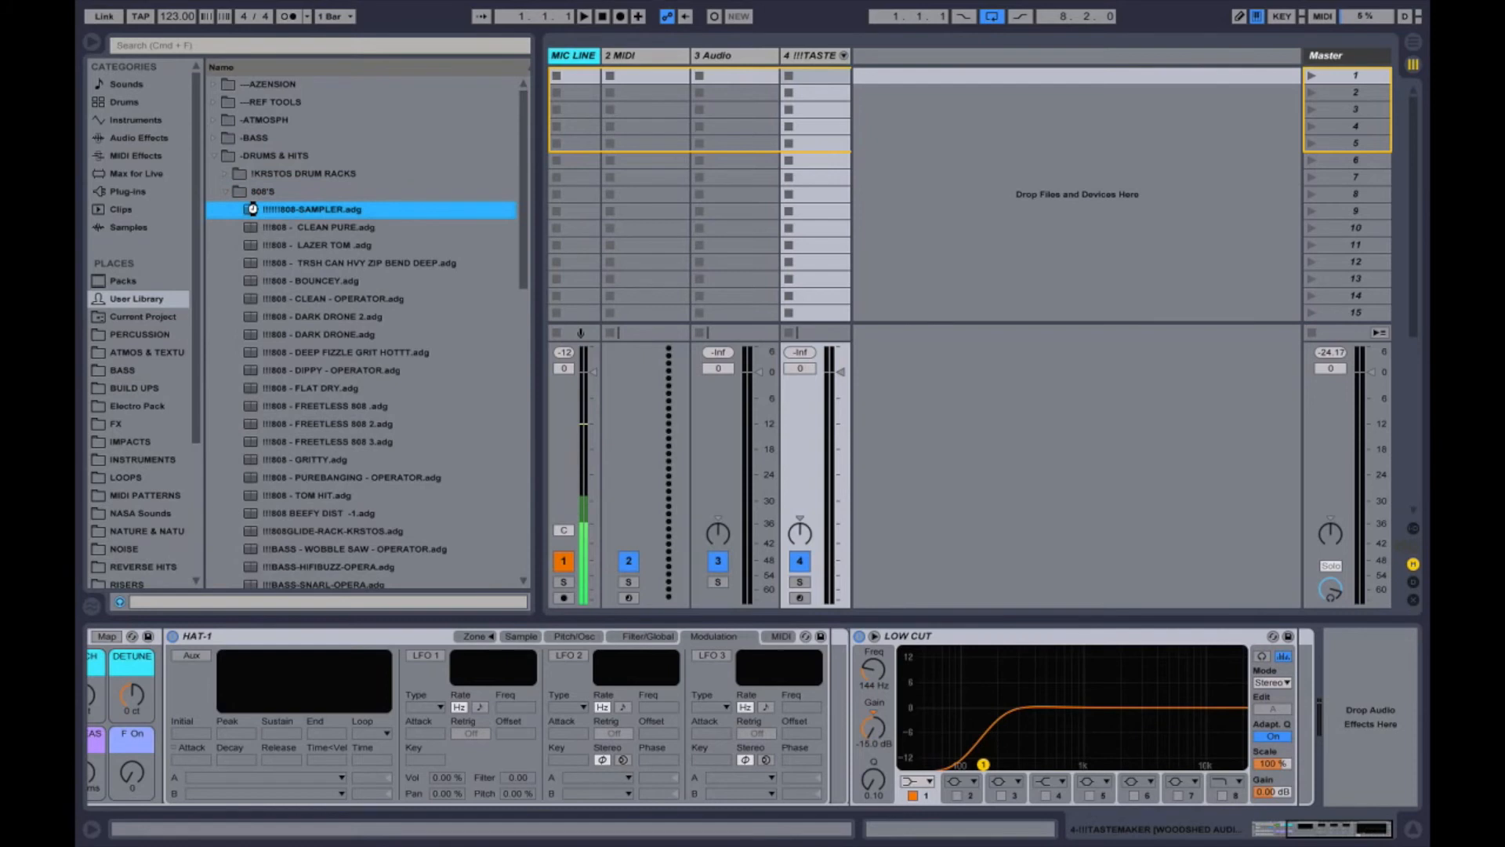
double_click(253, 209)
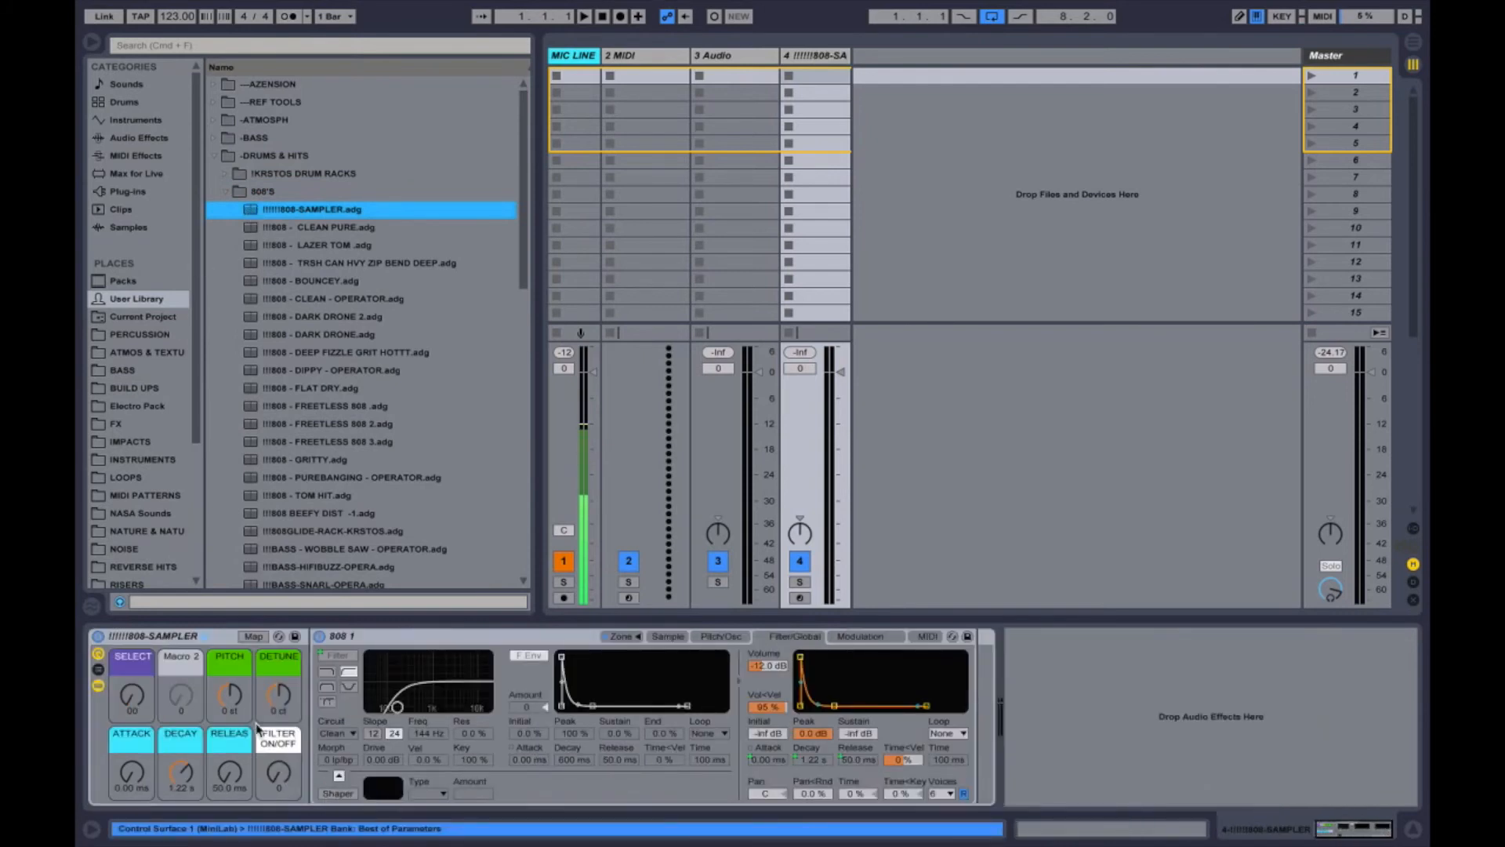
Set the 808 rack's Pitch macro to +4 st and its Detune macro to -7 ct.
click(152, 638)
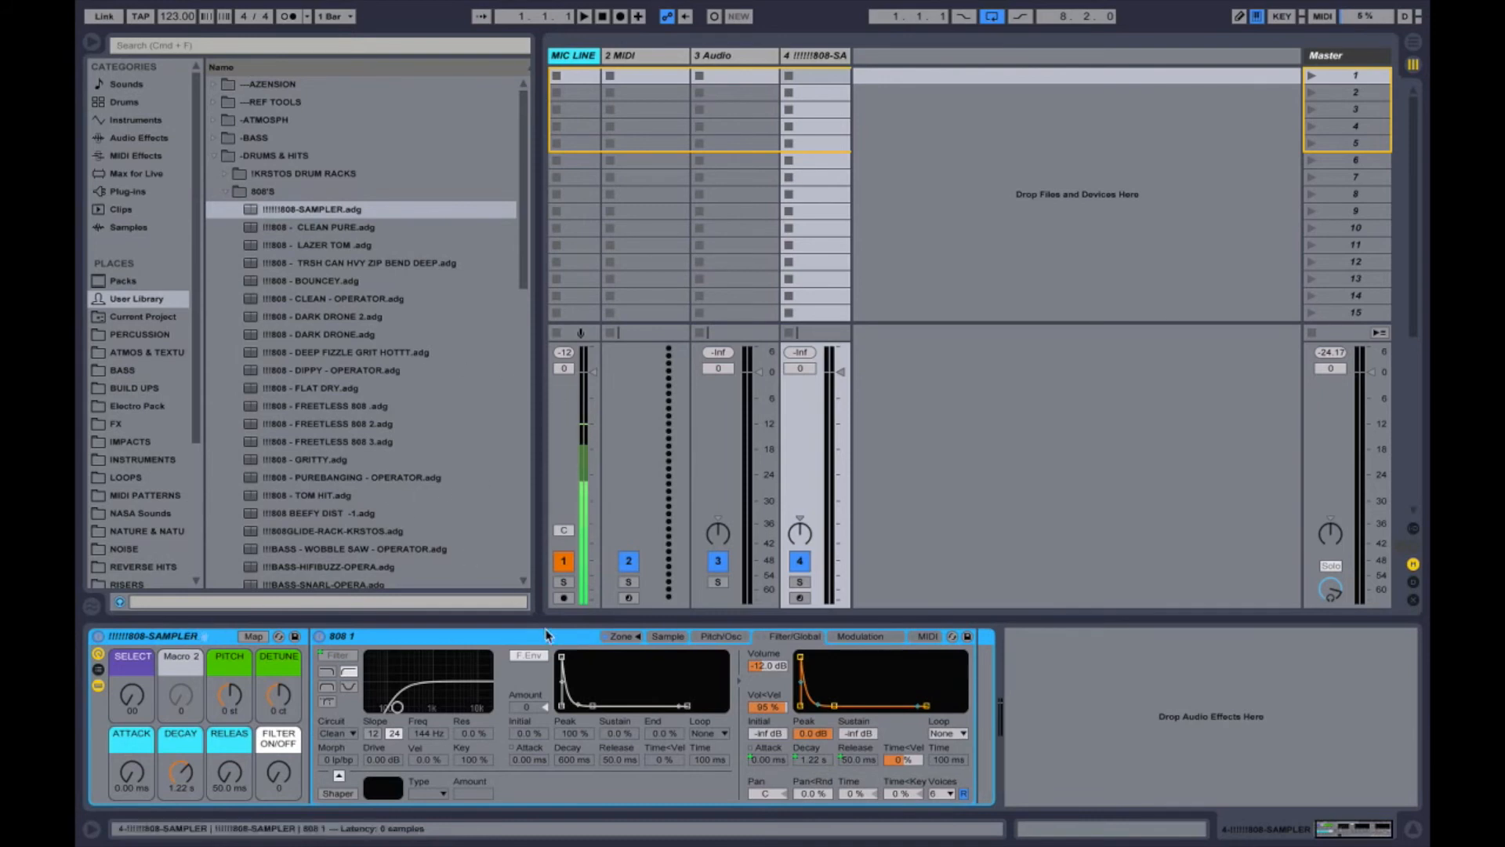
click(1126, 699)
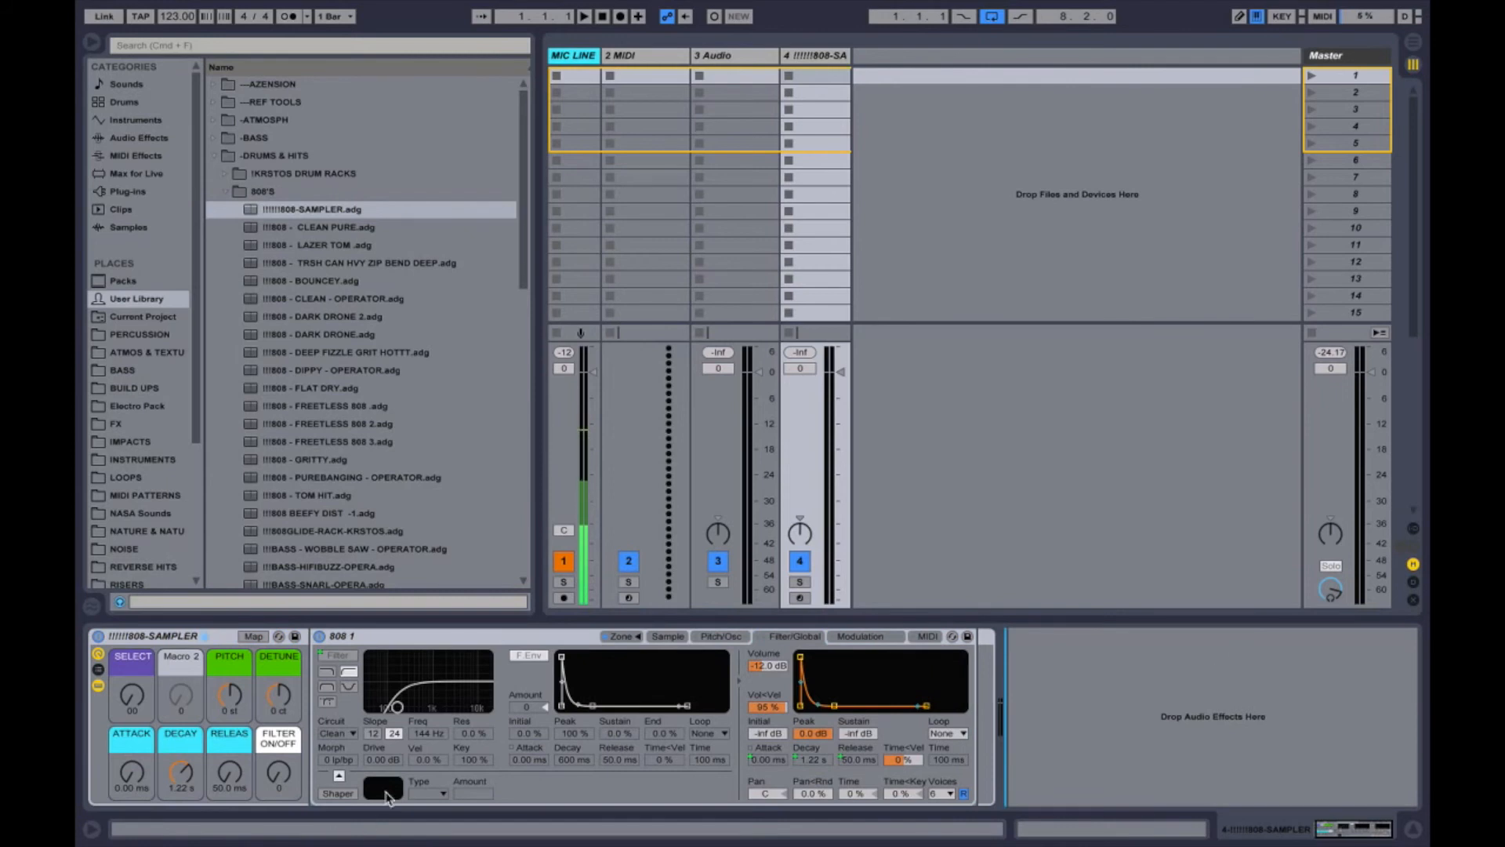
drag(232, 699, 279, 708)
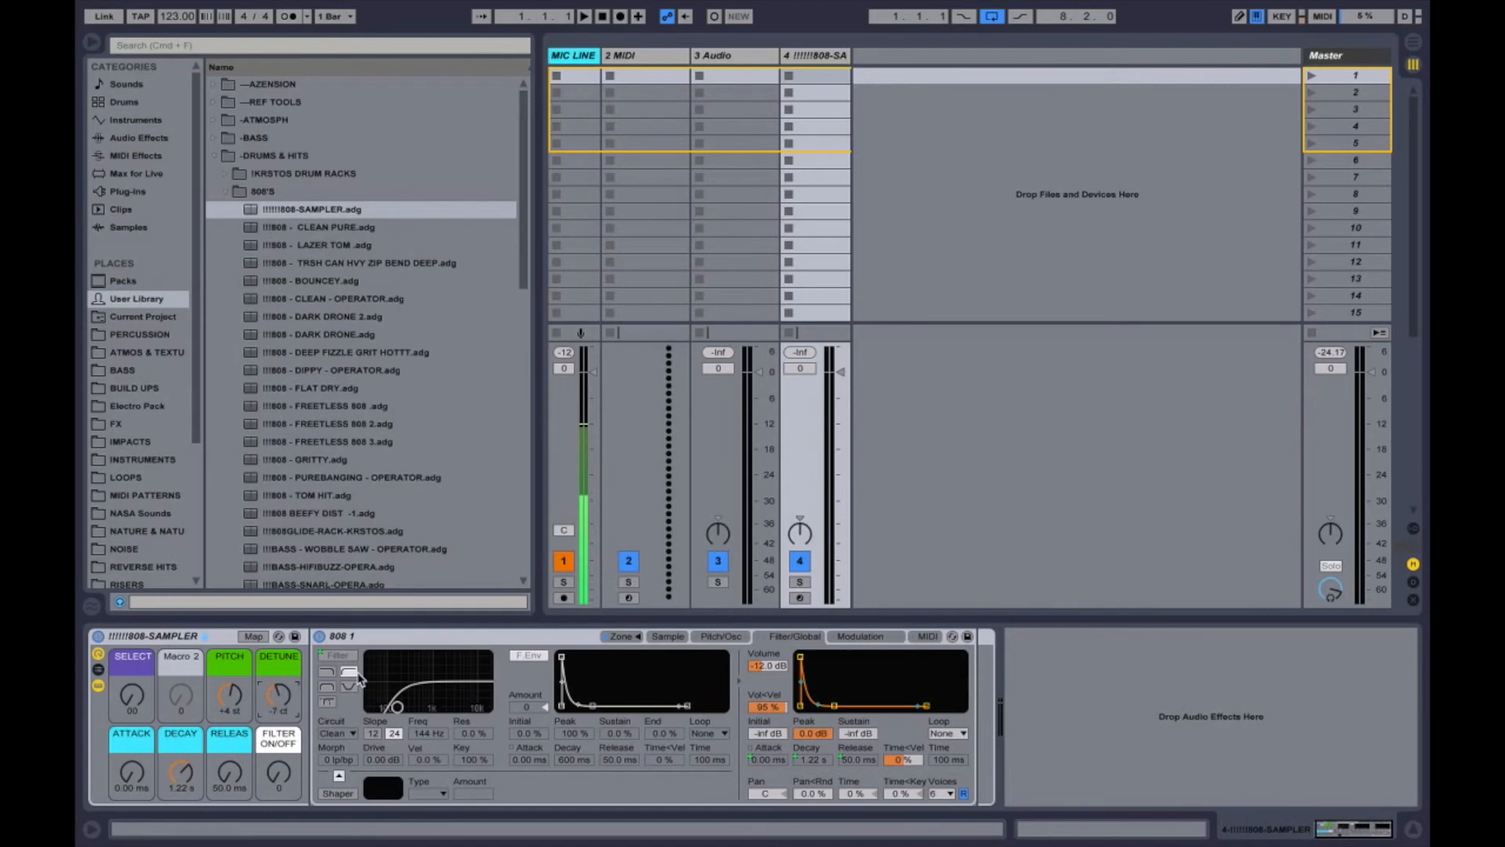
Set the Sampler's pitch bend range to +24 st and reset the rack's Pitch and Detune macros to 0.
click(928, 636)
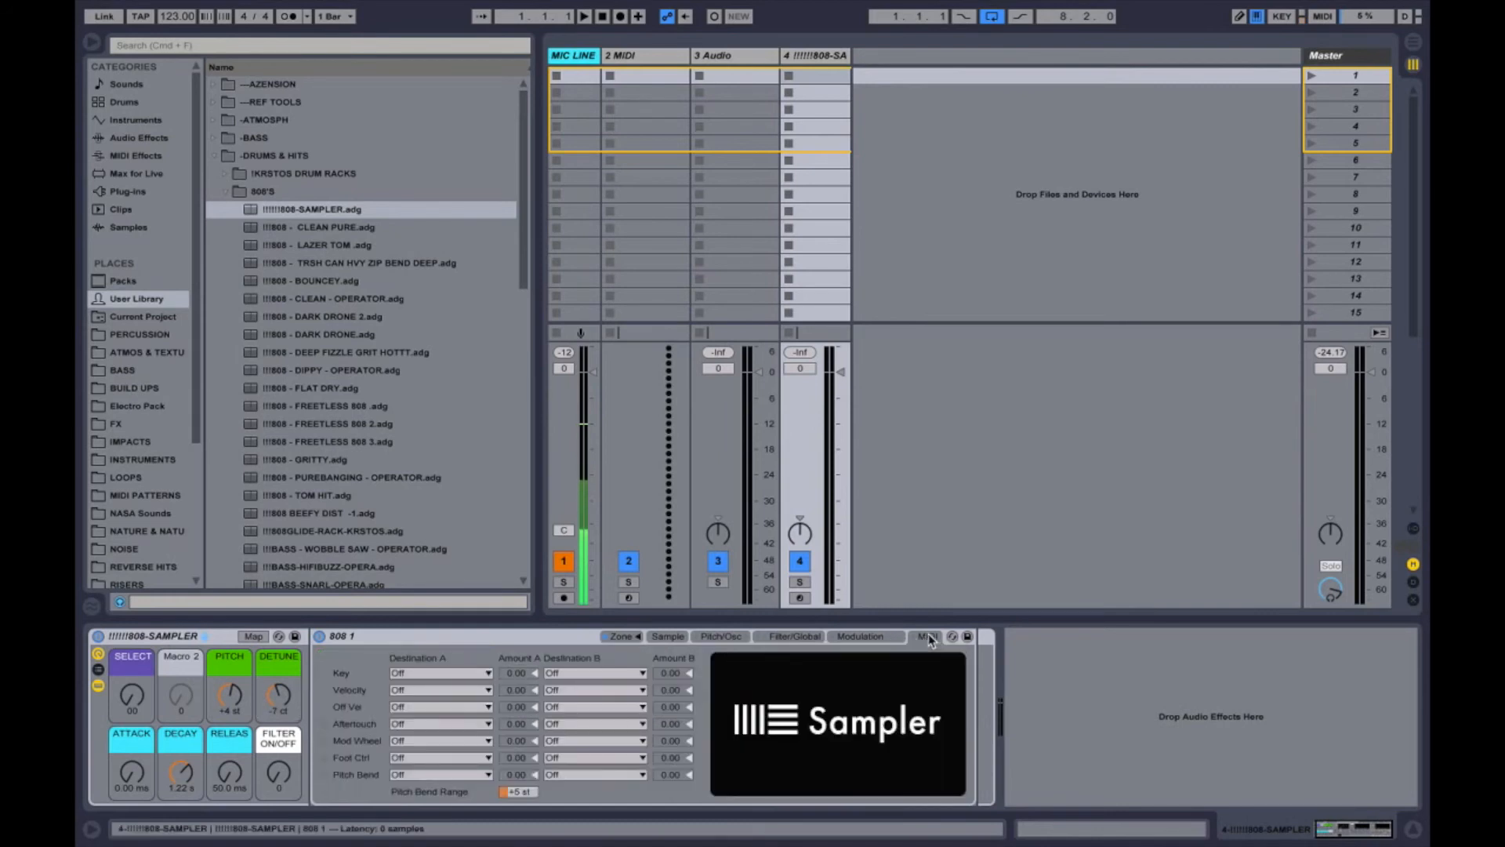
drag(517, 791, 519, 752)
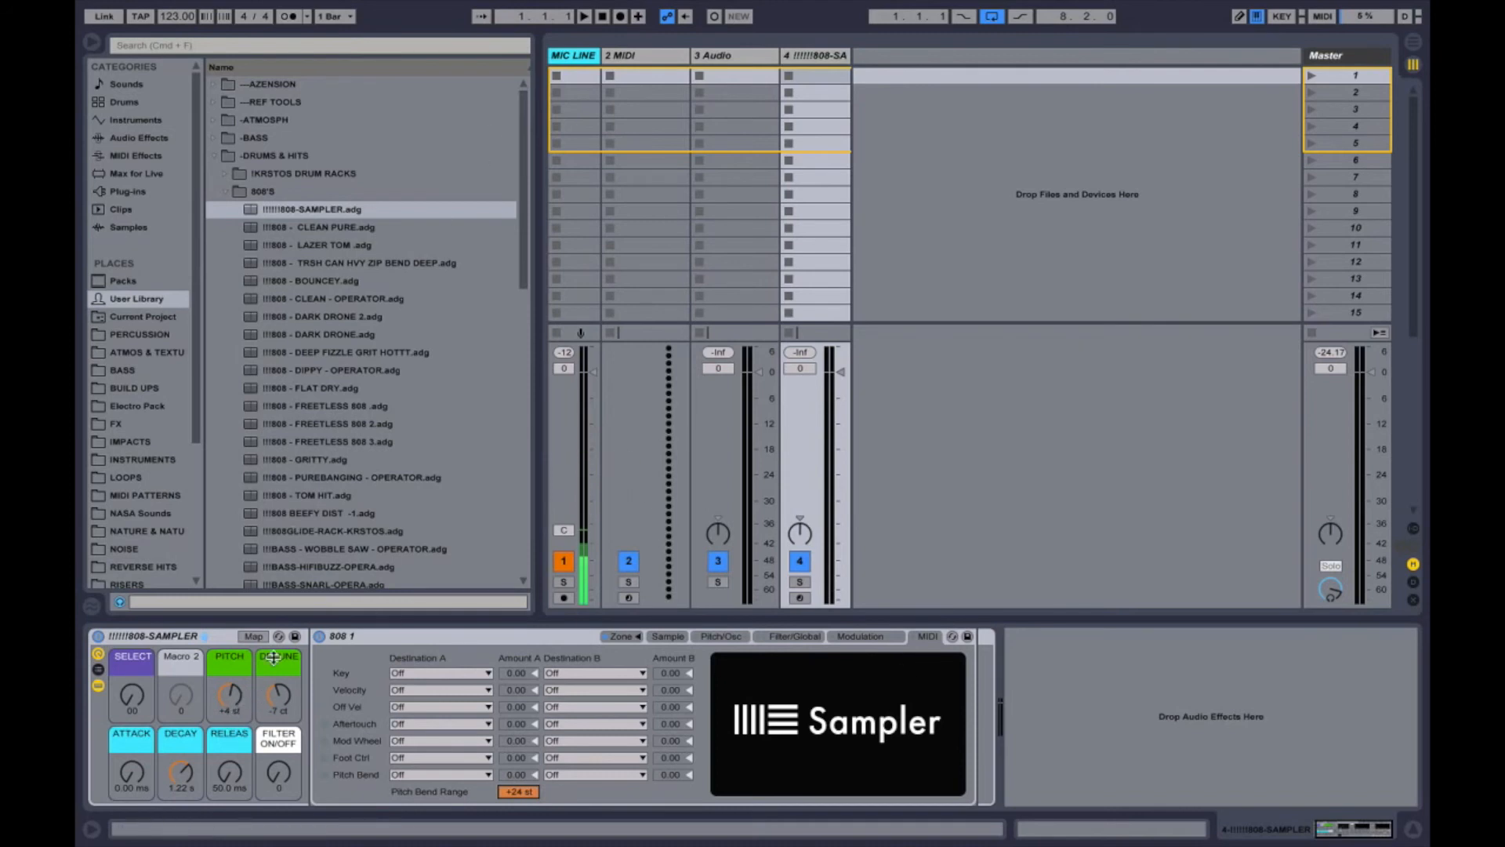
click(231, 703)
key(Delete)
click(277, 703)
text(0)
key(Return)
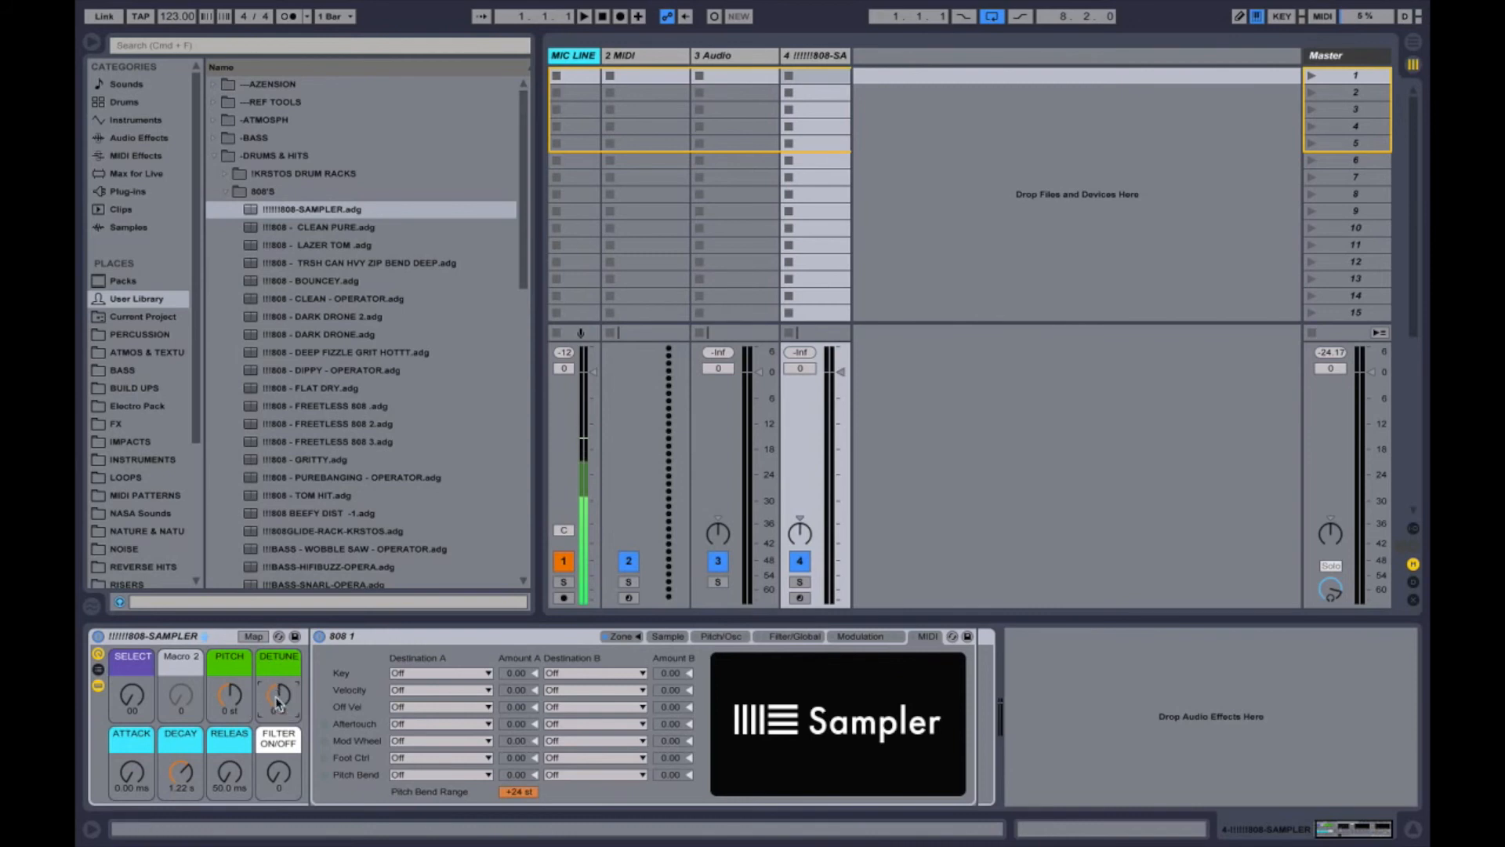
Inspect the Sampler's loaded sample settings and select the whole 808 rack.
click(510, 795)
click(670, 637)
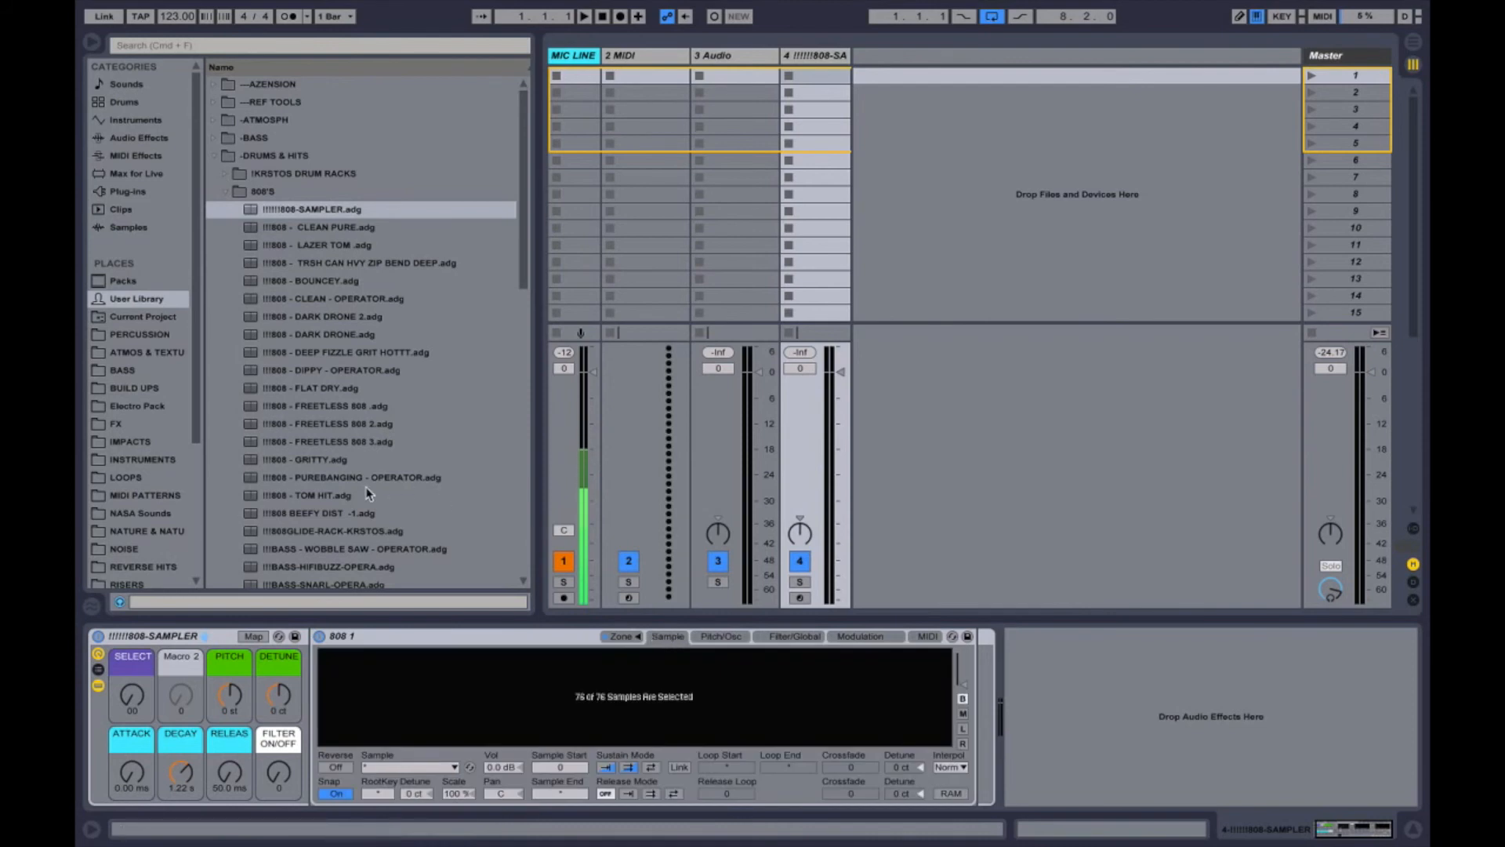
click(151, 639)
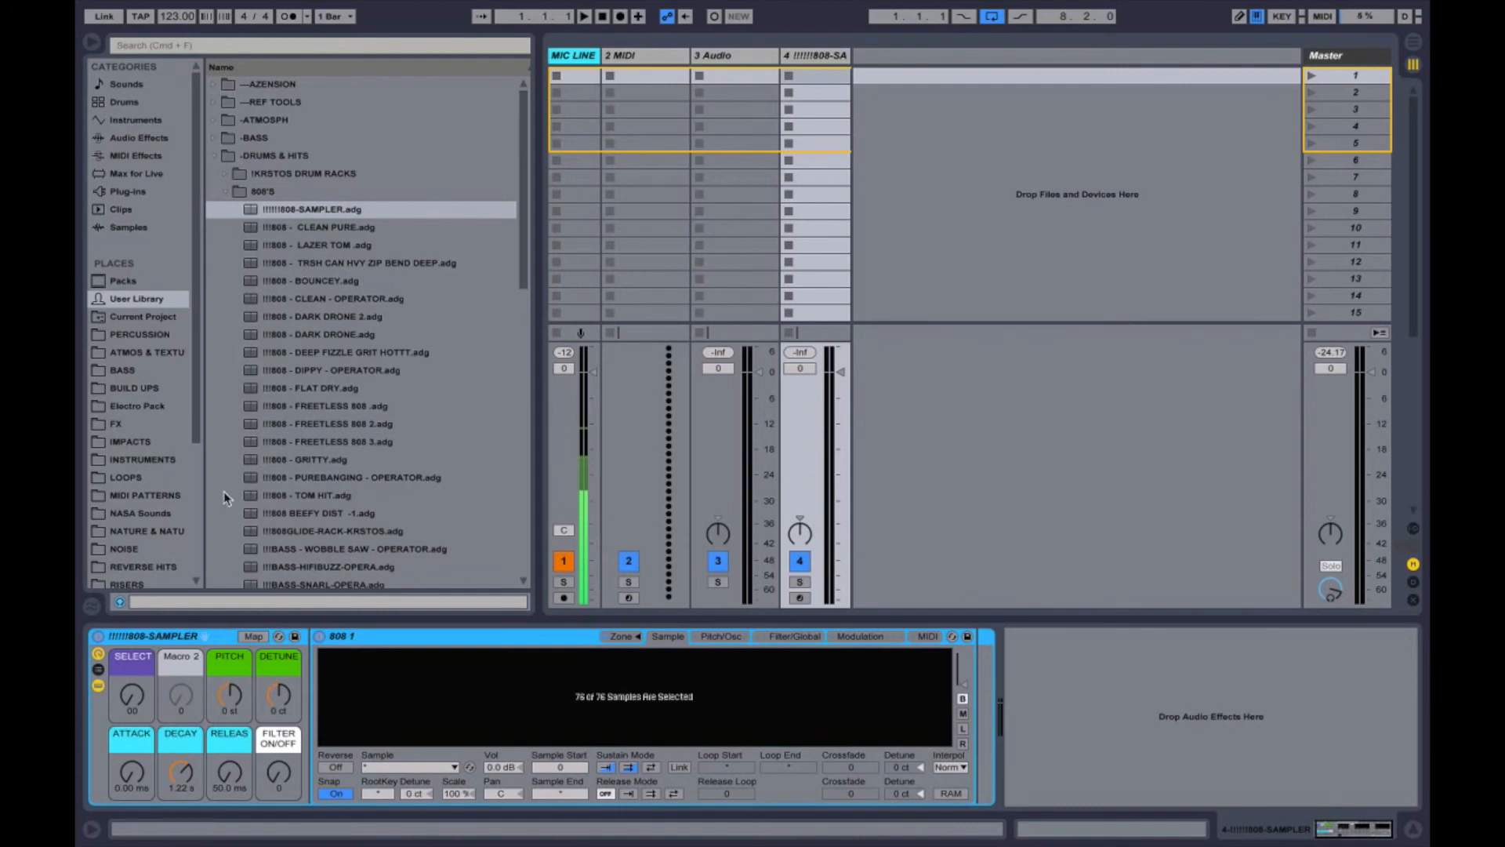
Save the edited rack into the 808'S folder, overwriting the existing 808-SAMPLER.adg preset.
scroll(254, 440, down, 5)
scroll(282, 149, up, 3)
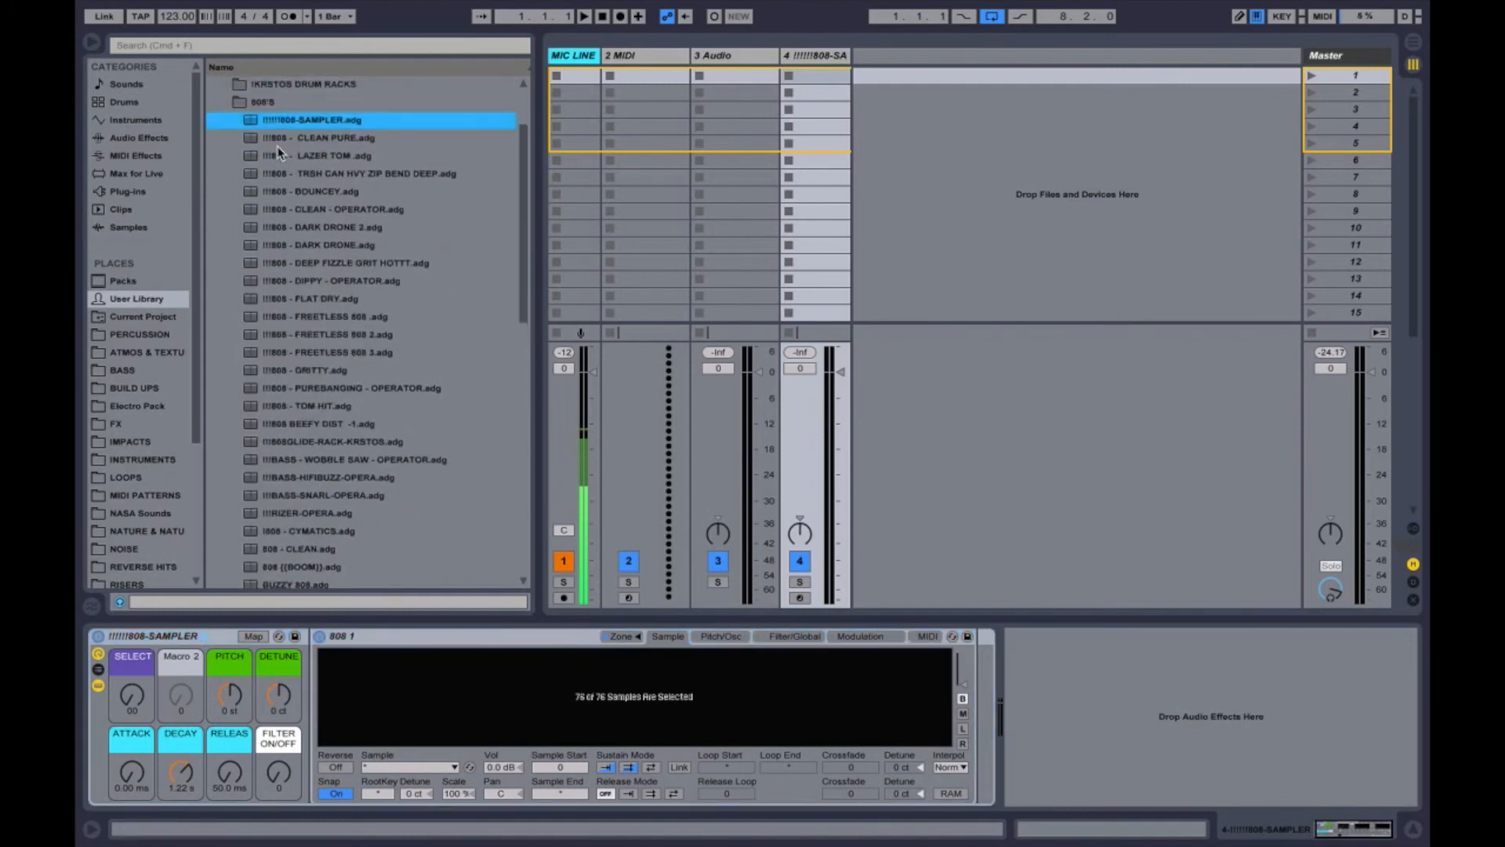
scroll(278, 152, up, 3)
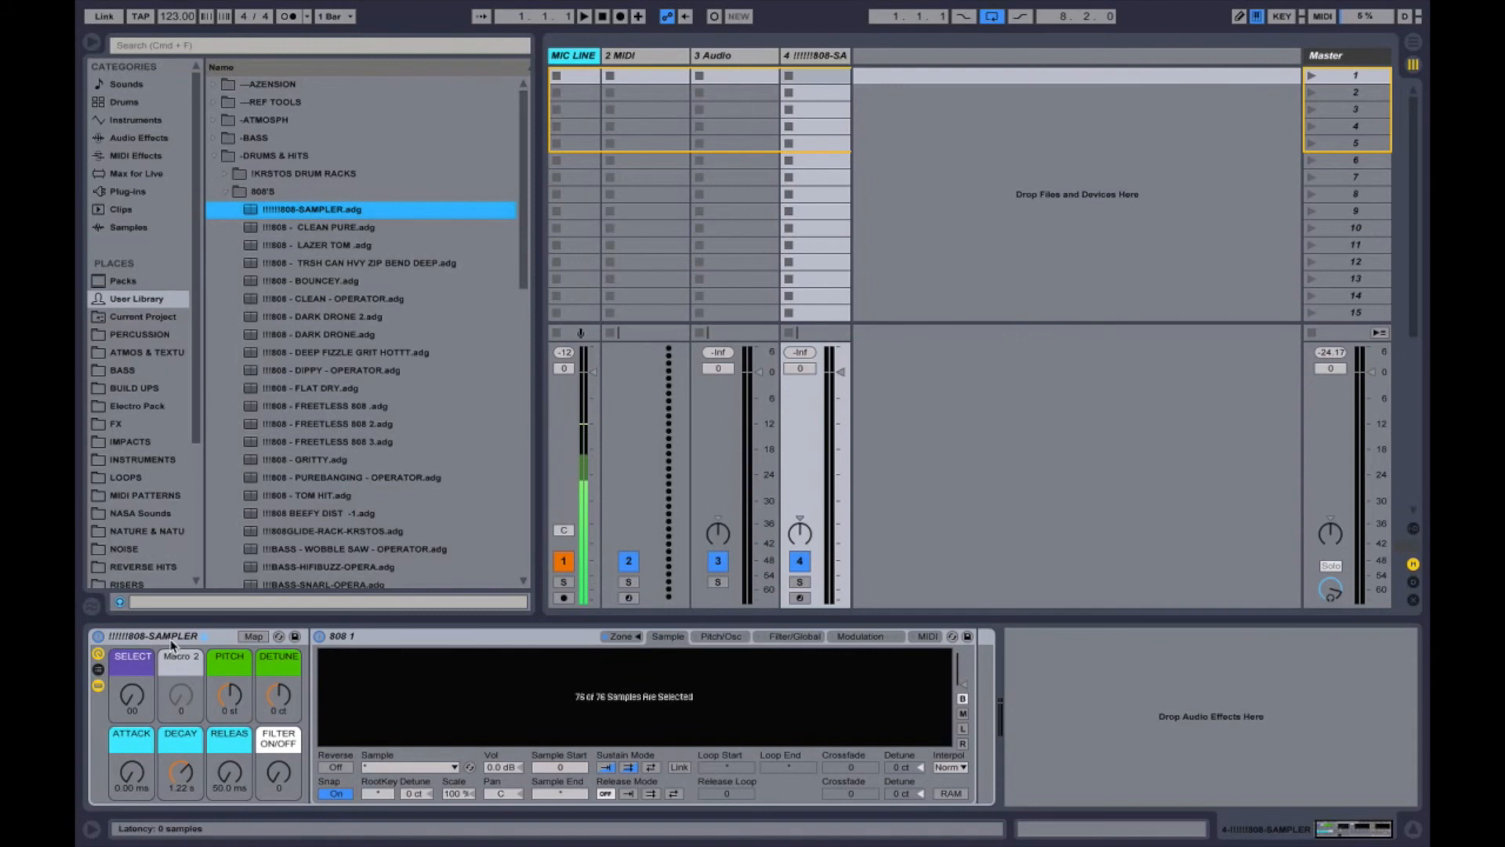
drag(172, 642, 272, 209)
key(Return)
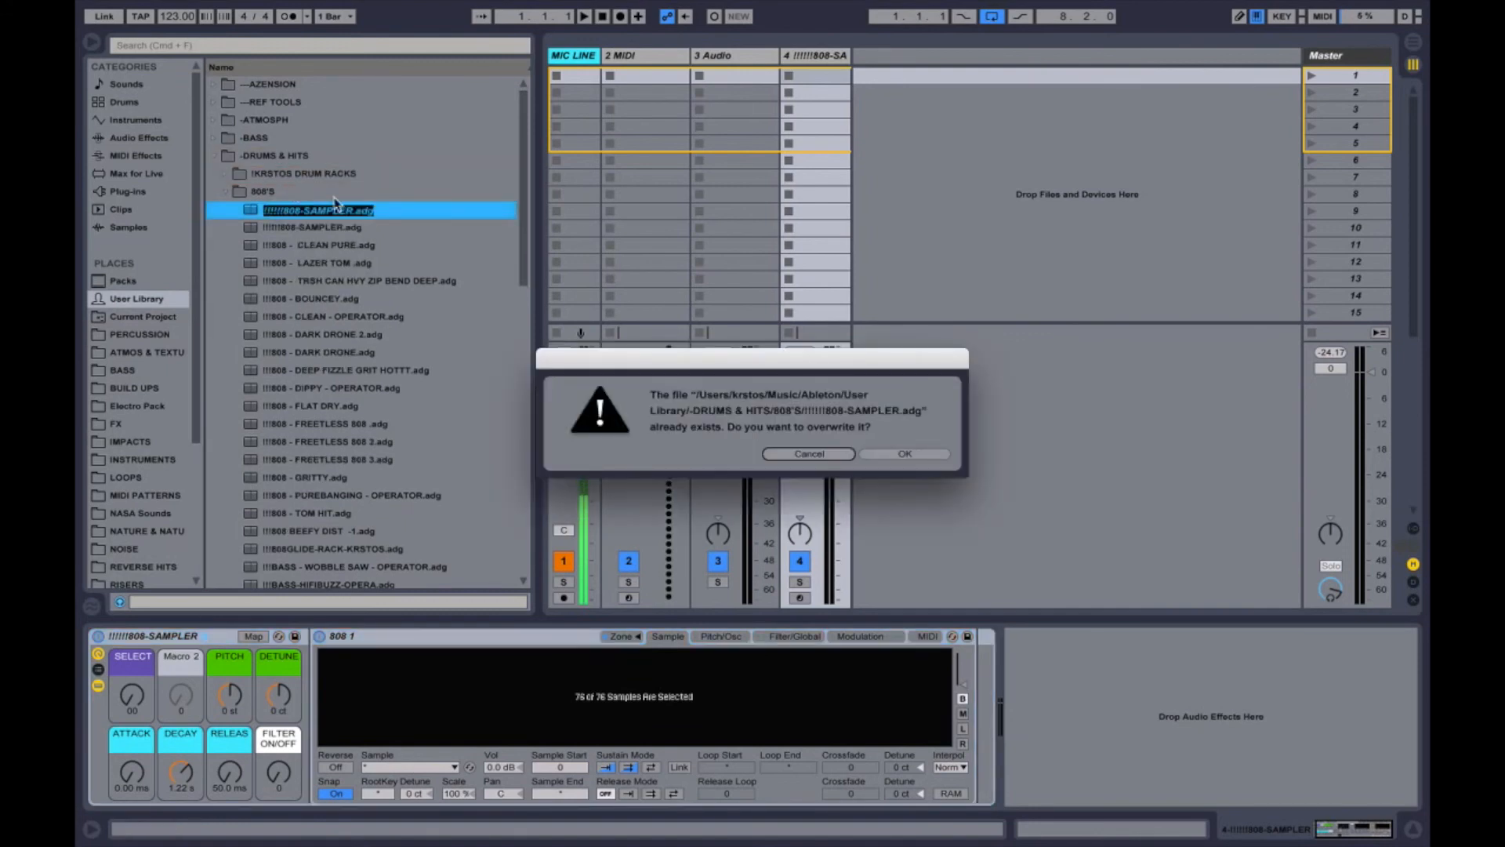
click(909, 453)
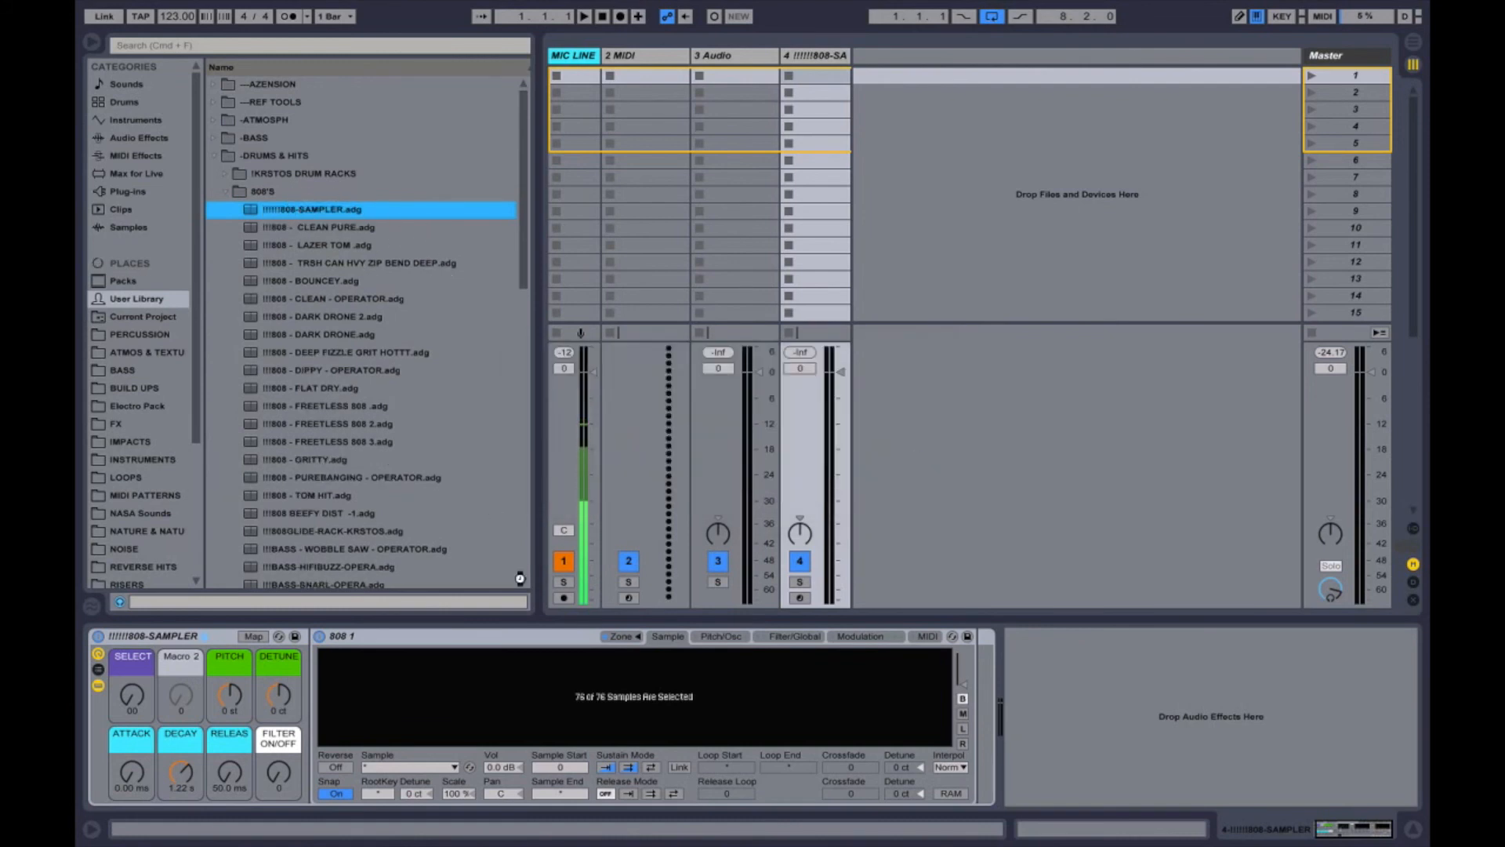
Check the Sampler's MIDI settings and delete the 808 Sampler track.
click(884, 636)
click(927, 636)
click(820, 57)
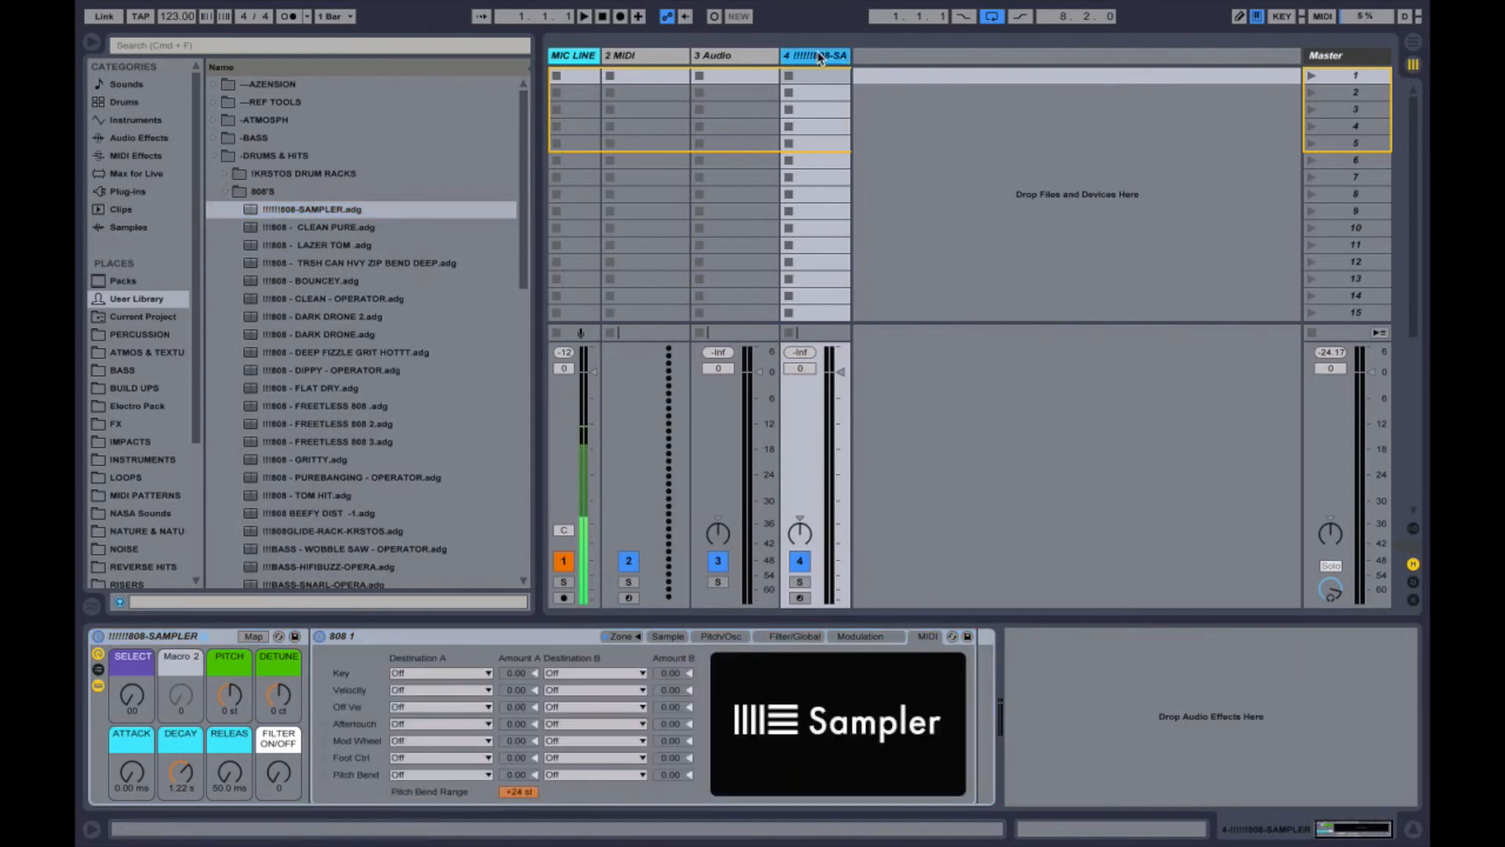
key(Delete)
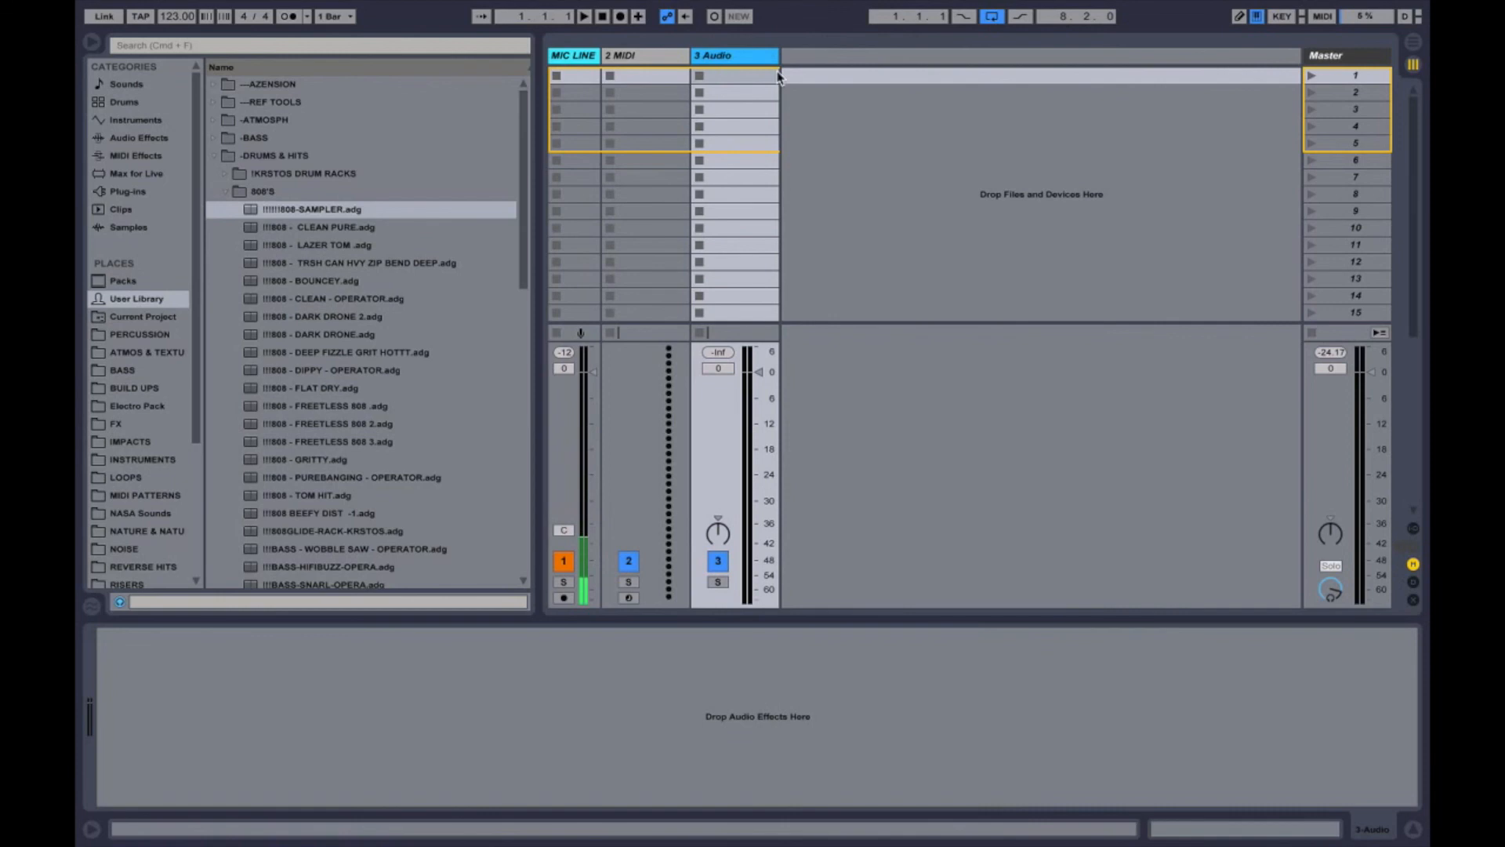
Look through the Audio Effects category and the BASS, FX and INSTRUMENTS sample folders in the browser.
click(152, 140)
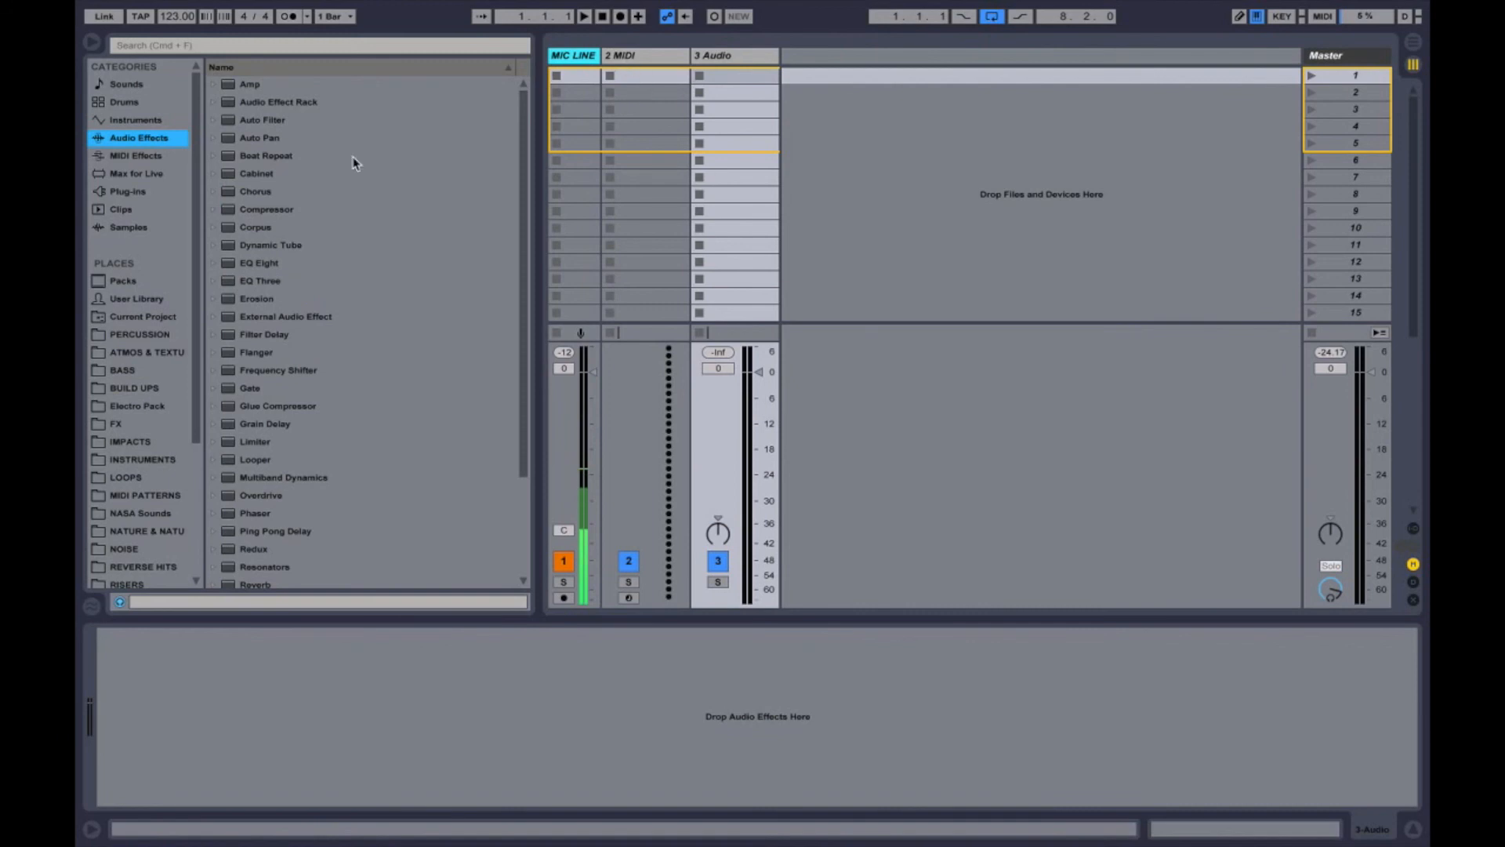
scroll(143, 387, down, 5)
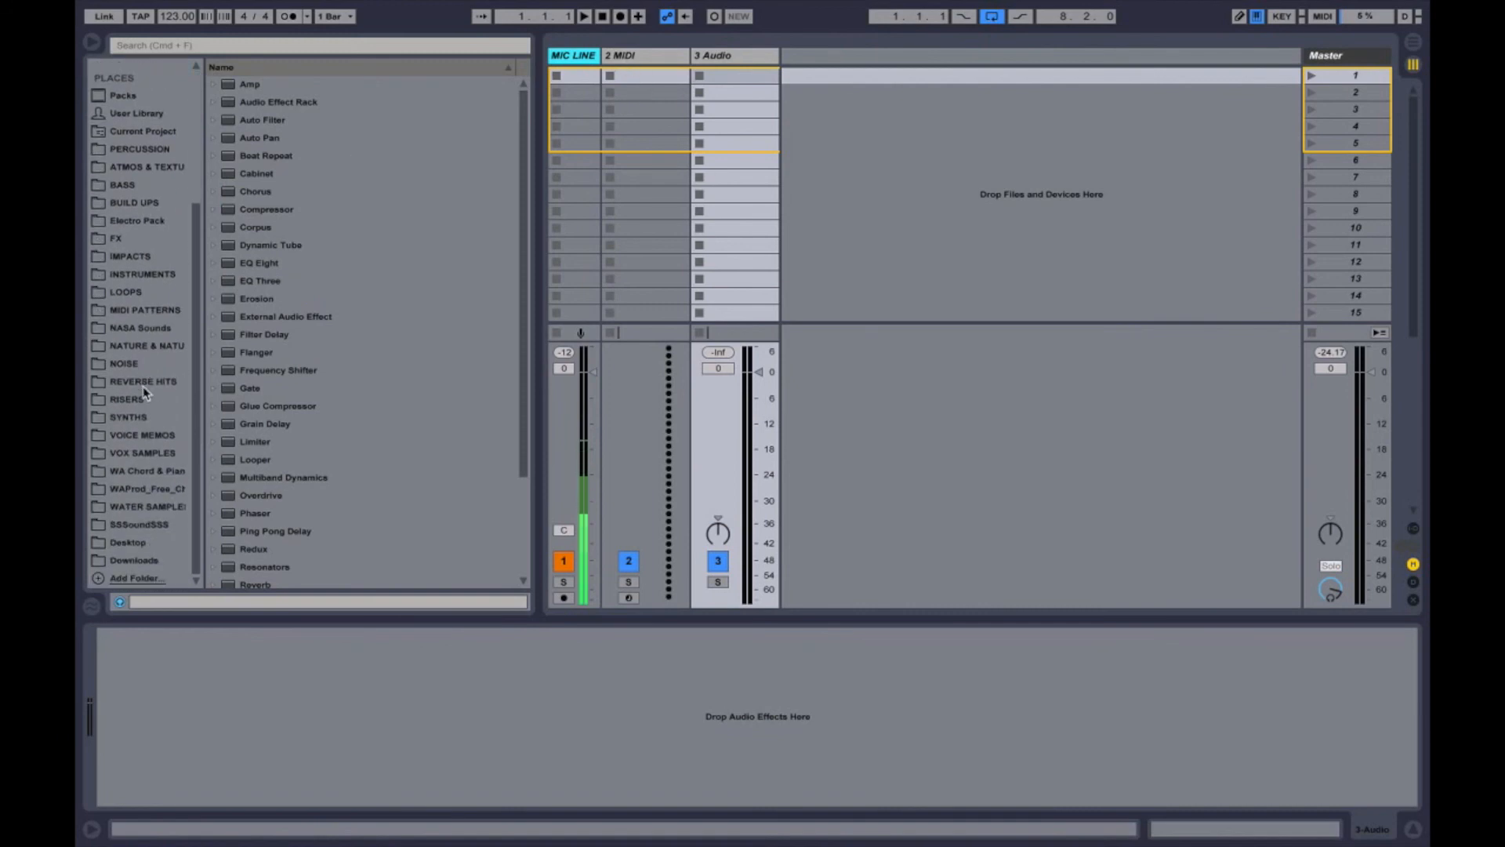
scroll(143, 386, up, 5)
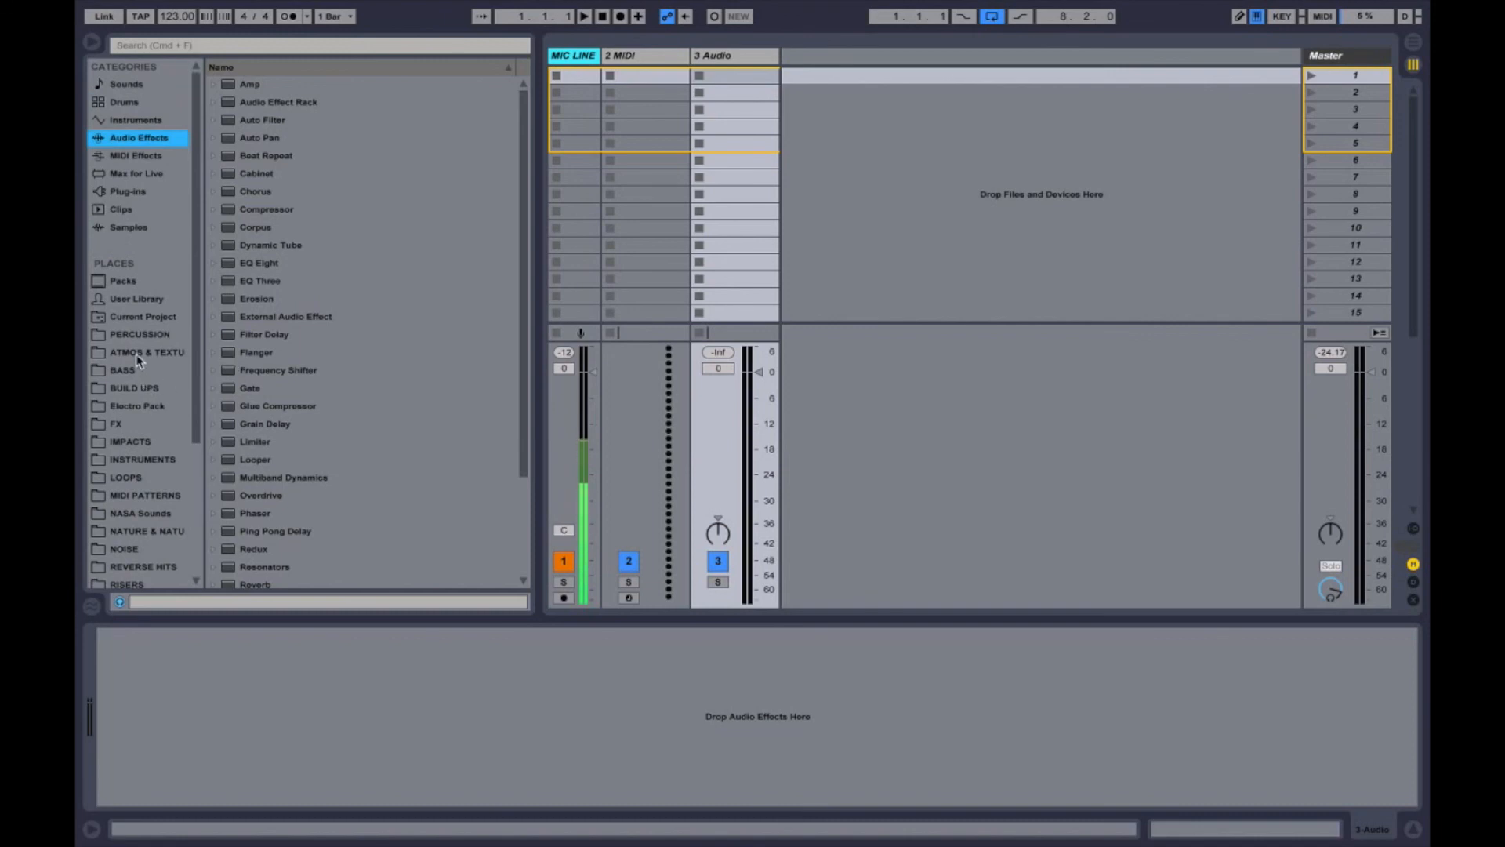
click(128, 371)
click(132, 424)
click(143, 459)
scroll(139, 421, down, 5)
scroll(138, 422, up, 5)
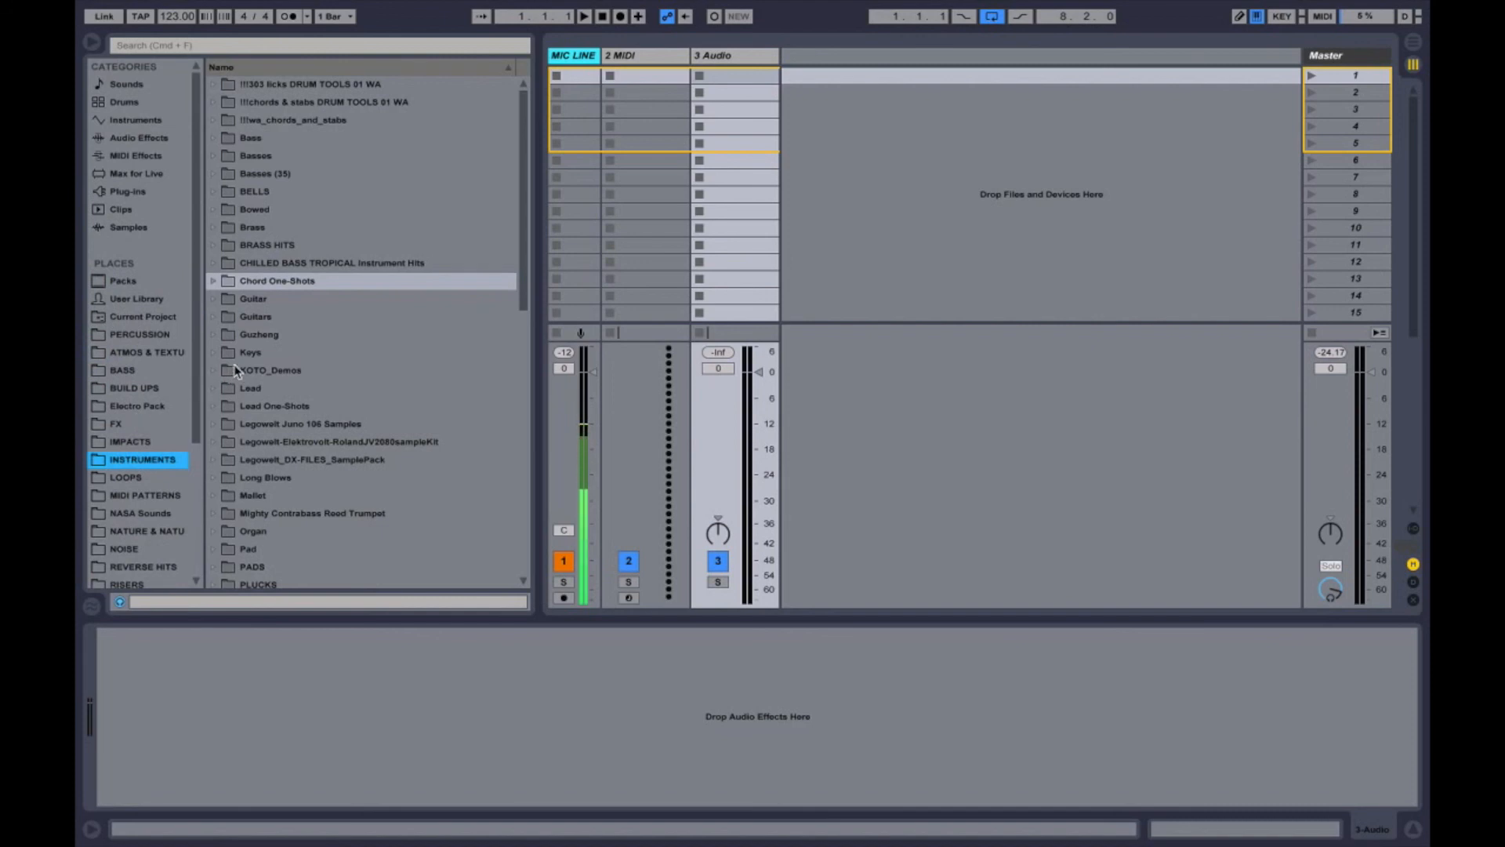
Return to the User Library, collapse -DRUMS & HITS, and look through the contents of the -VOX folder.
click(140, 300)
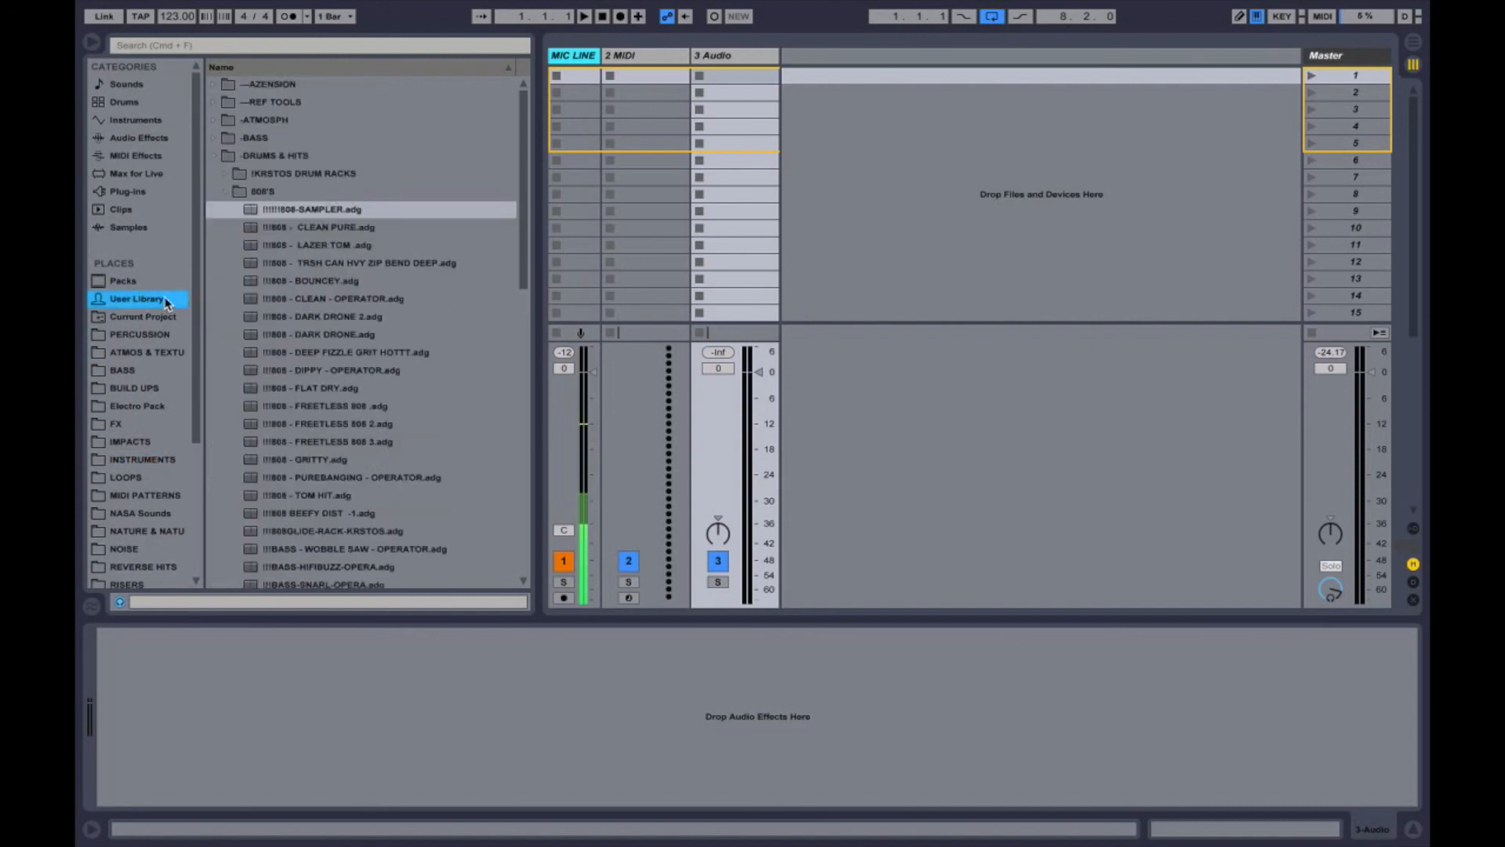
click(219, 156)
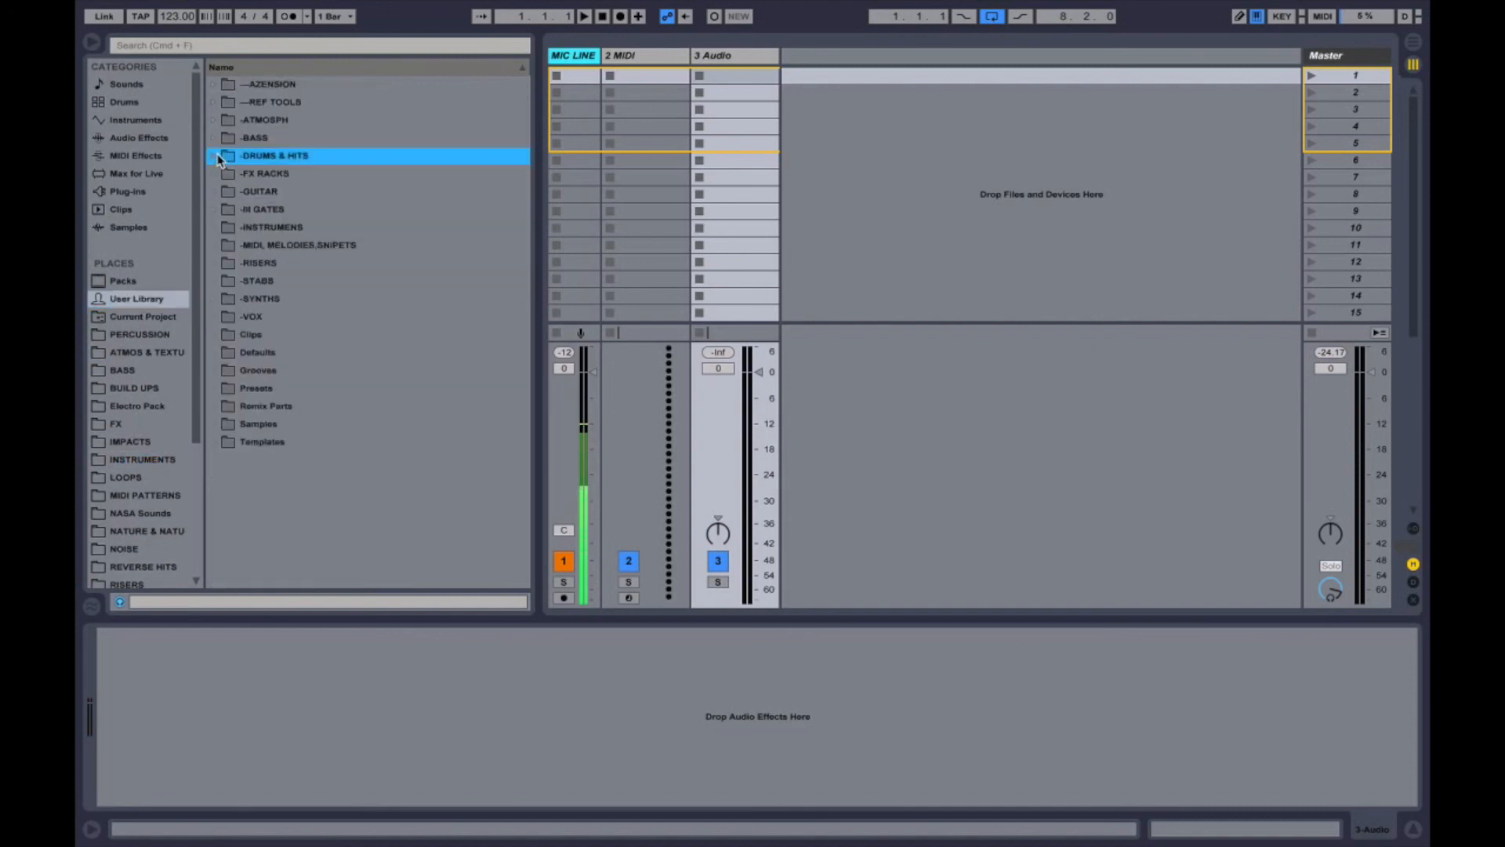
click(214, 316)
scroll(284, 364, down, 5)
scroll(284, 365, up, 1)
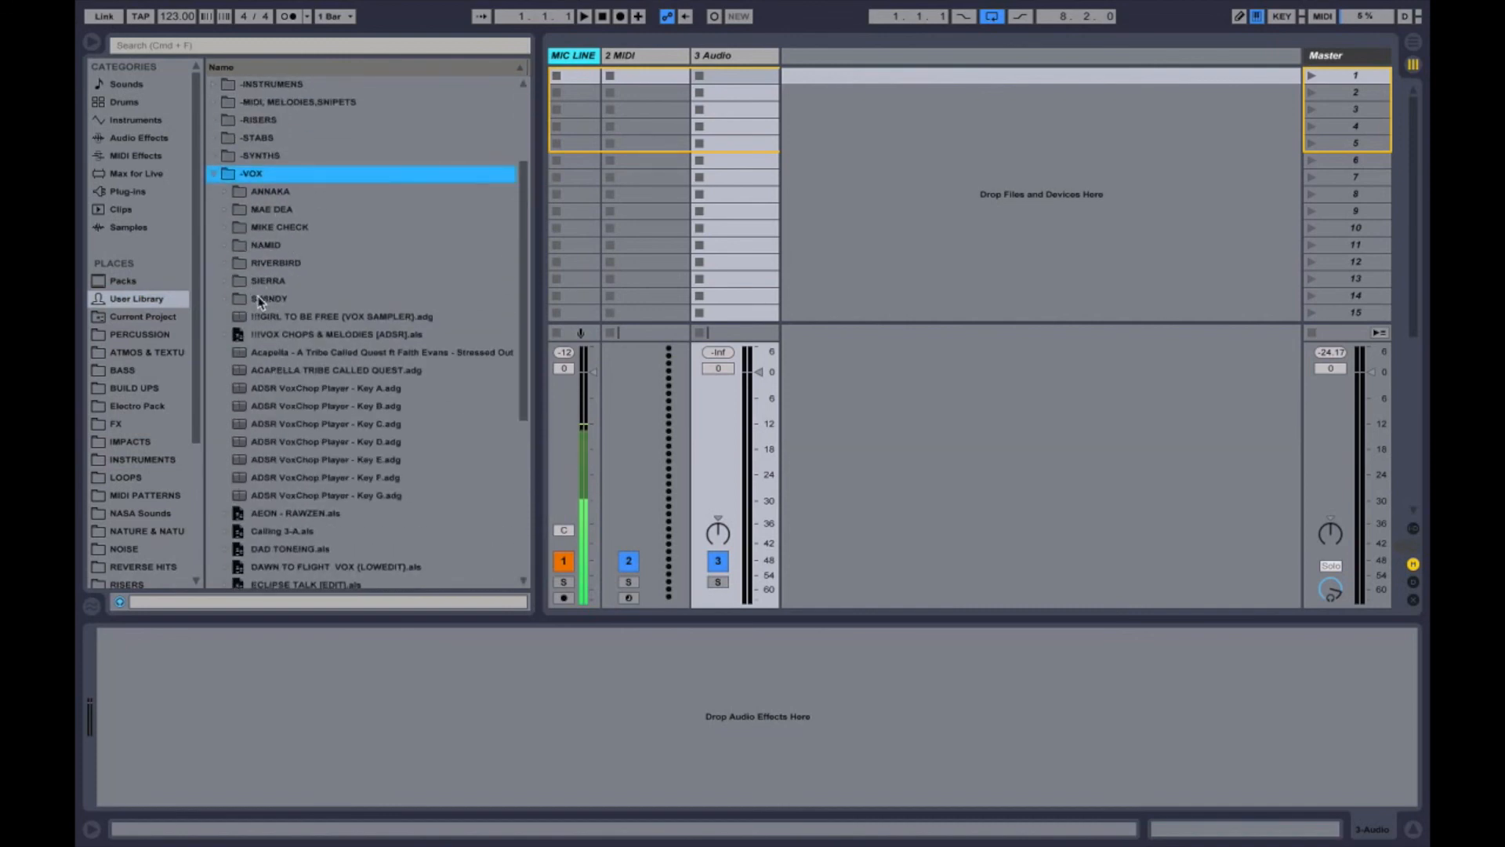
scroll(364, 285, down, 5)
scroll(365, 286, up, 8)
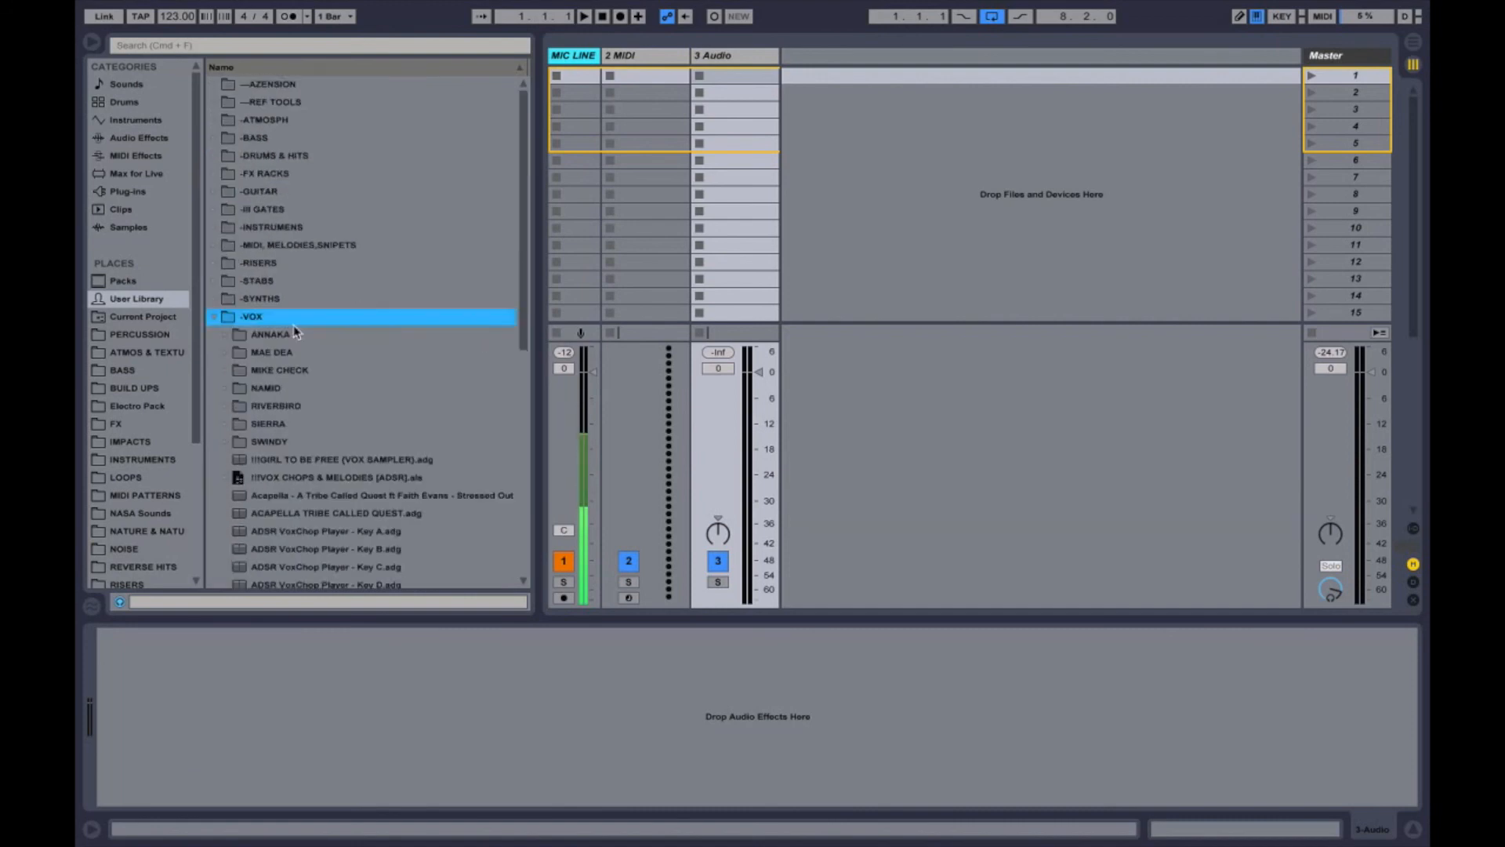
click(211, 318)
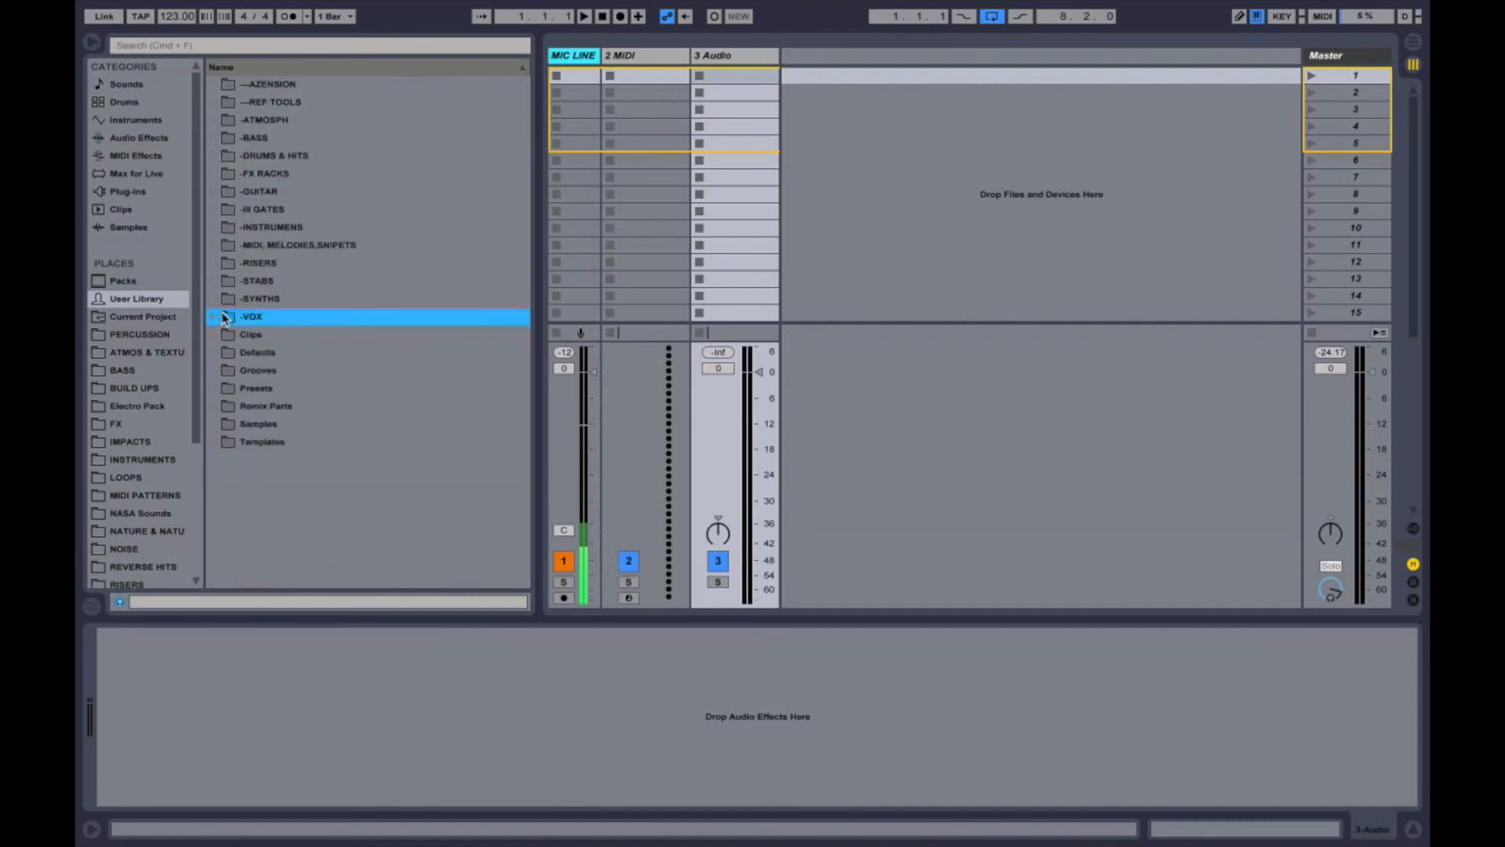
Review the -RISERS, -STABS, -FX RACKS, -DRUMS & HITS and ---REF TOOLS folders in the User Library.
click(272, 268)
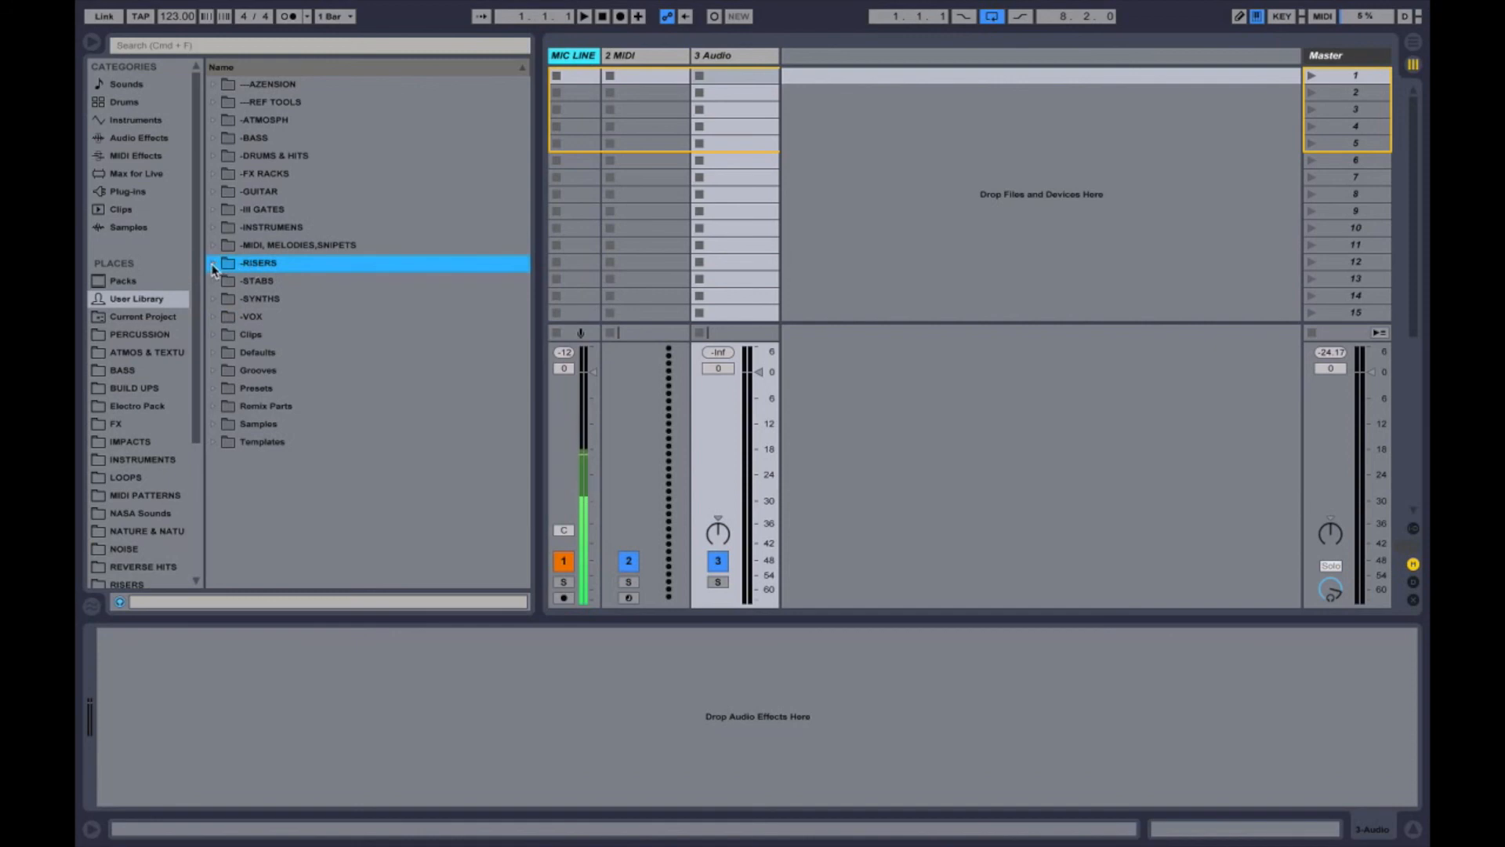
click(211, 282)
click(211, 282)
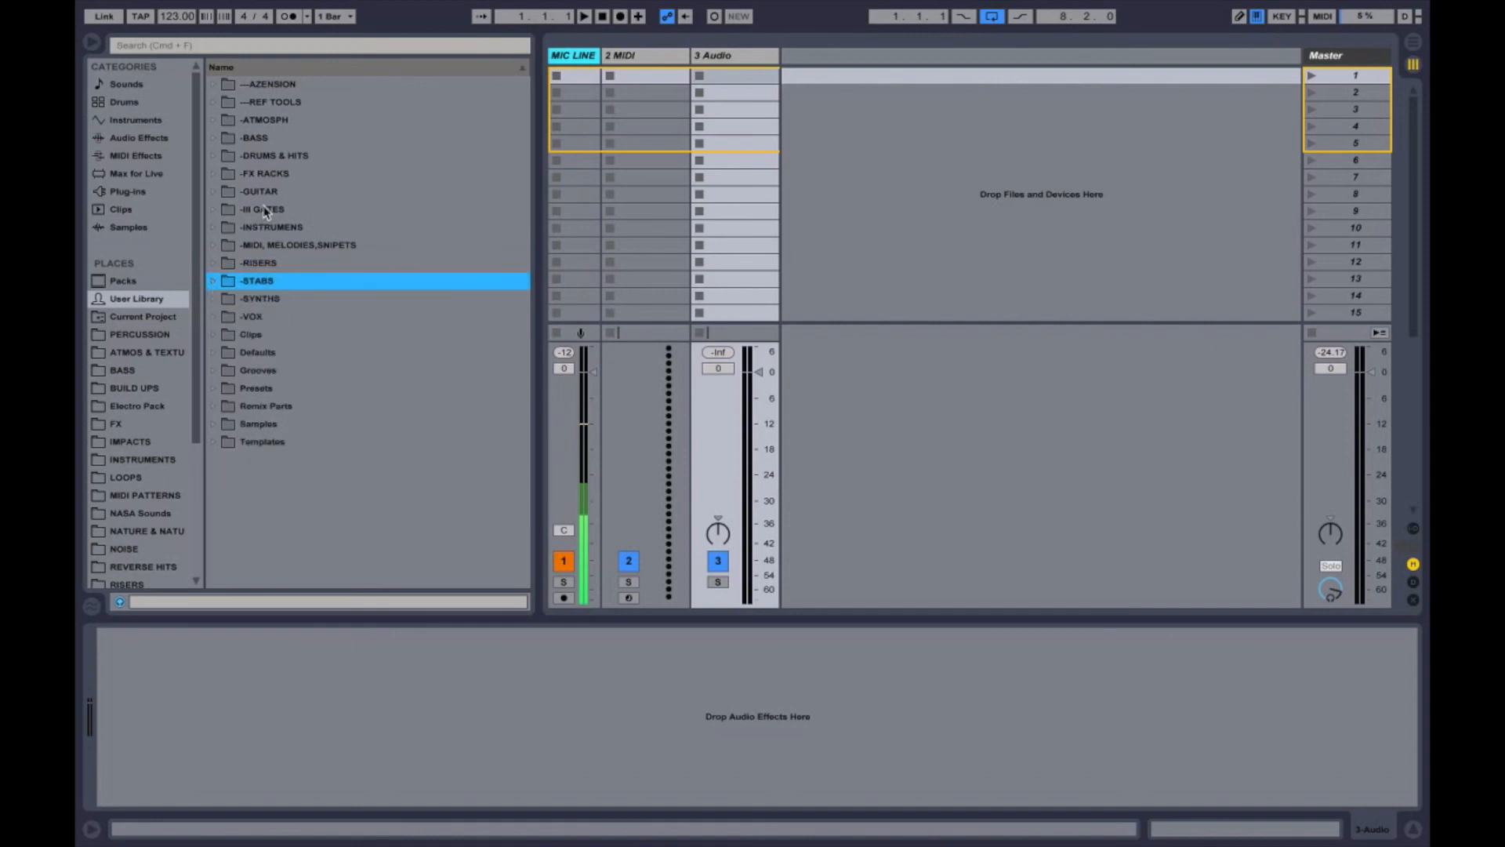
click(276, 176)
click(275, 160)
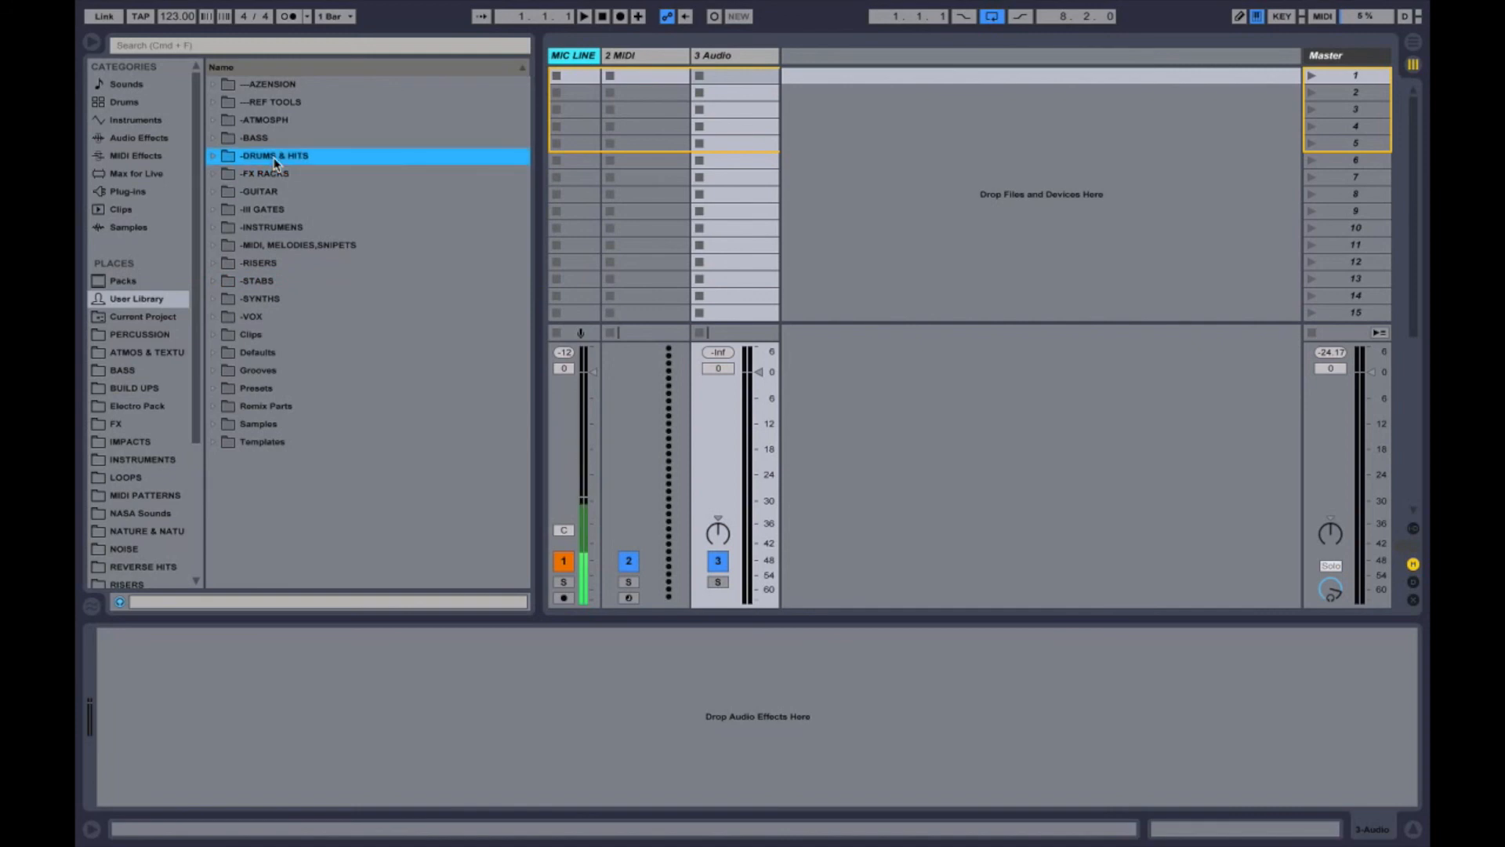
click(270, 106)
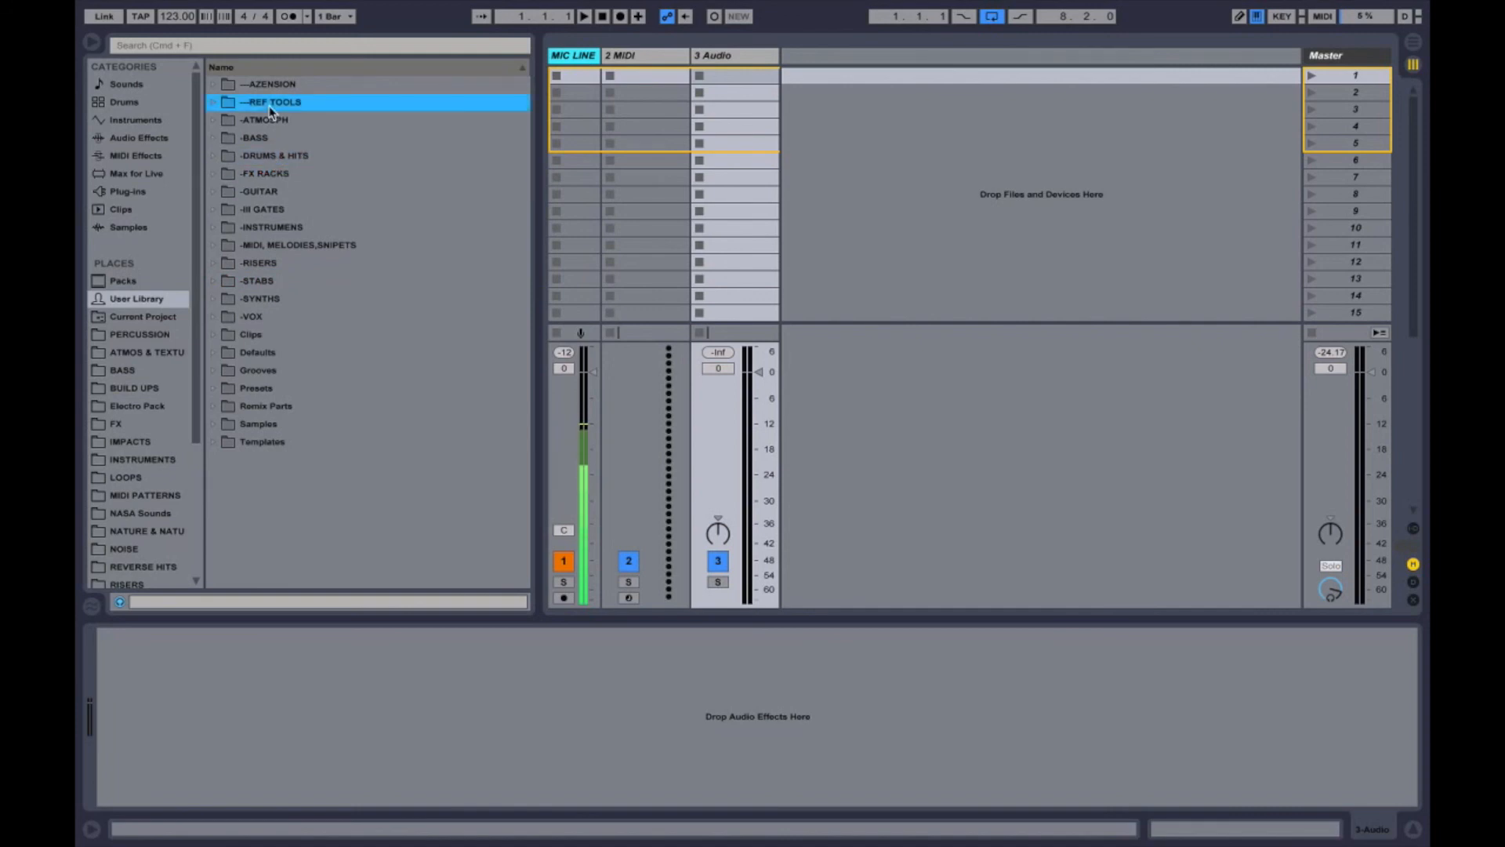